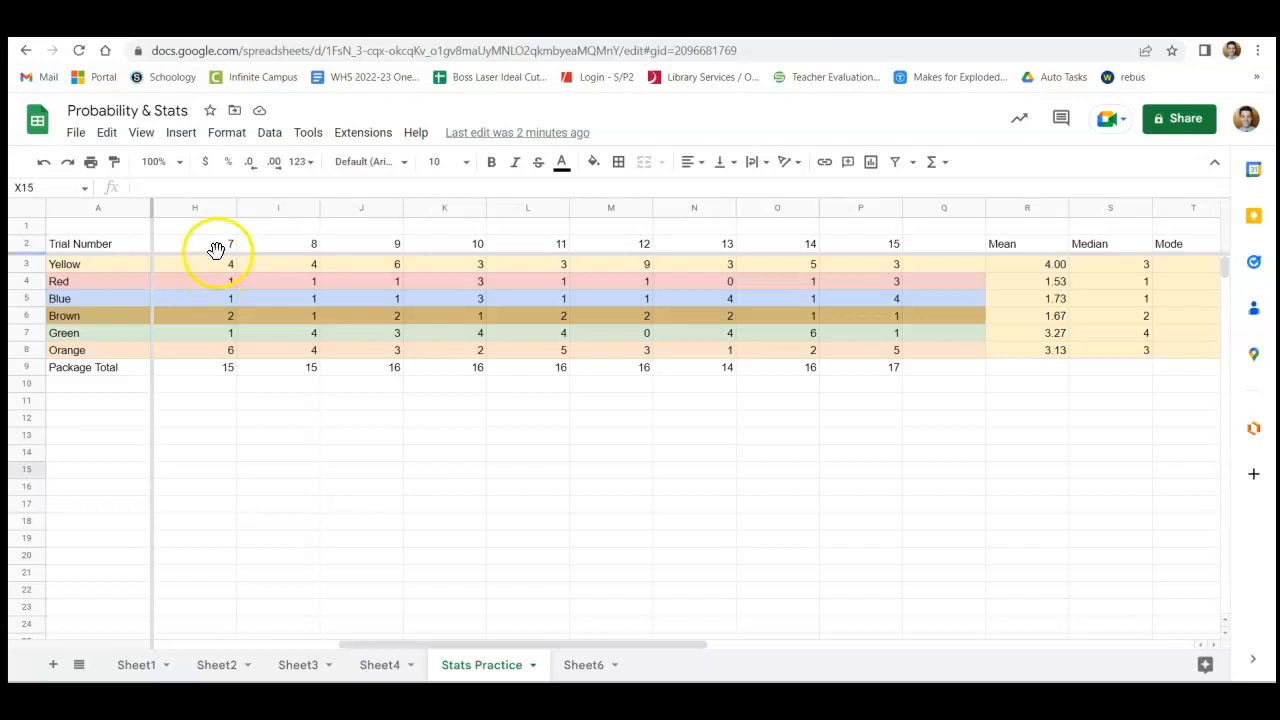
drag(582, 645, 664, 645)
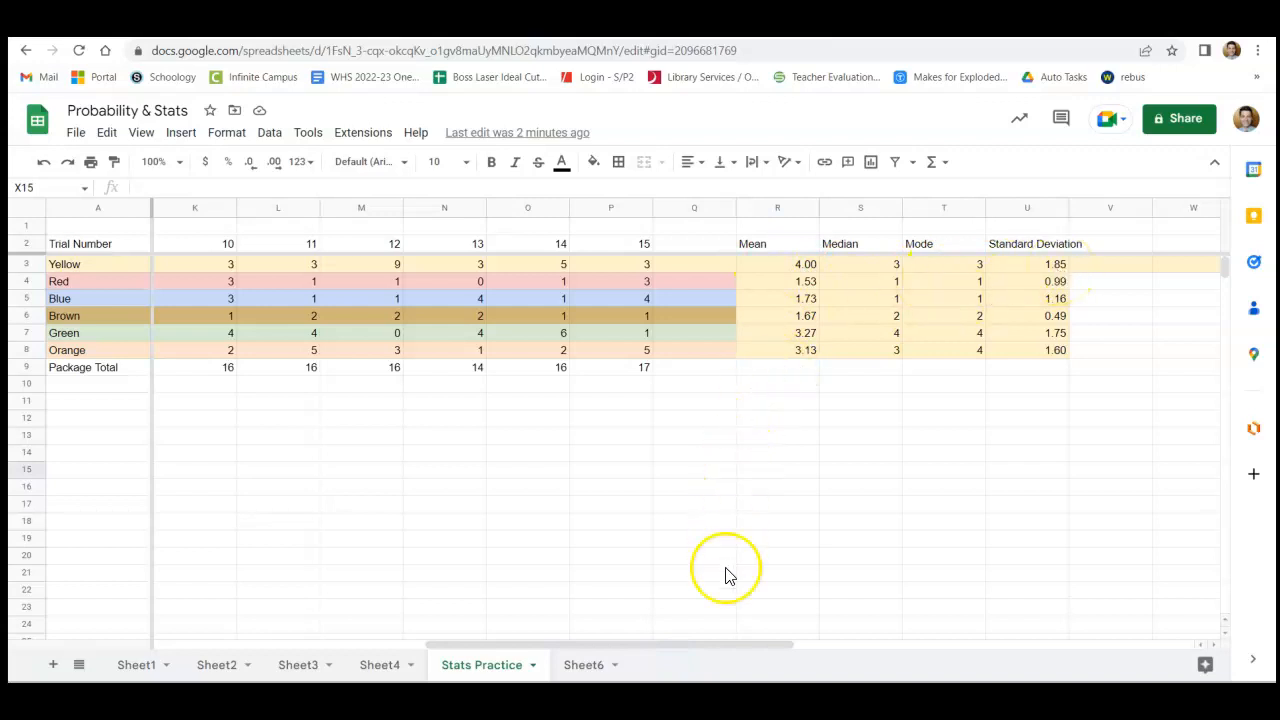
drag(721, 643, 650, 630)
drag(94, 246, 87, 373)
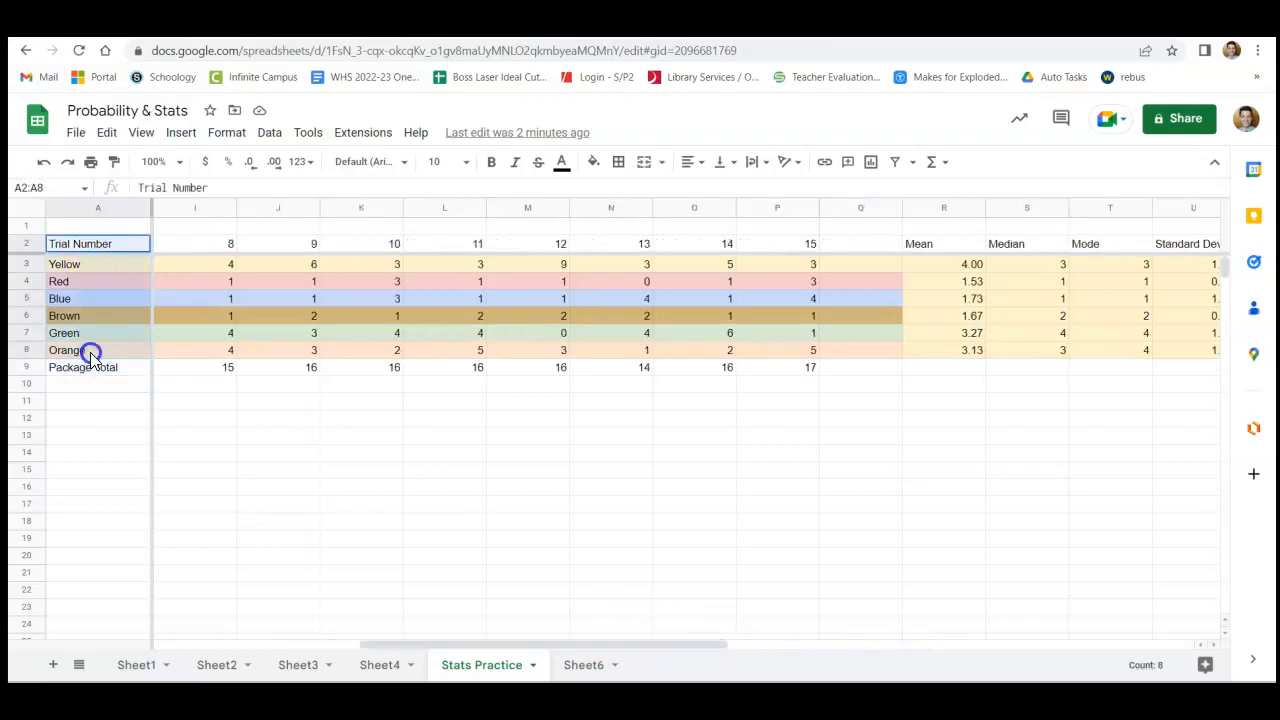
click(553, 500)
drag(563, 634, 205, 617)
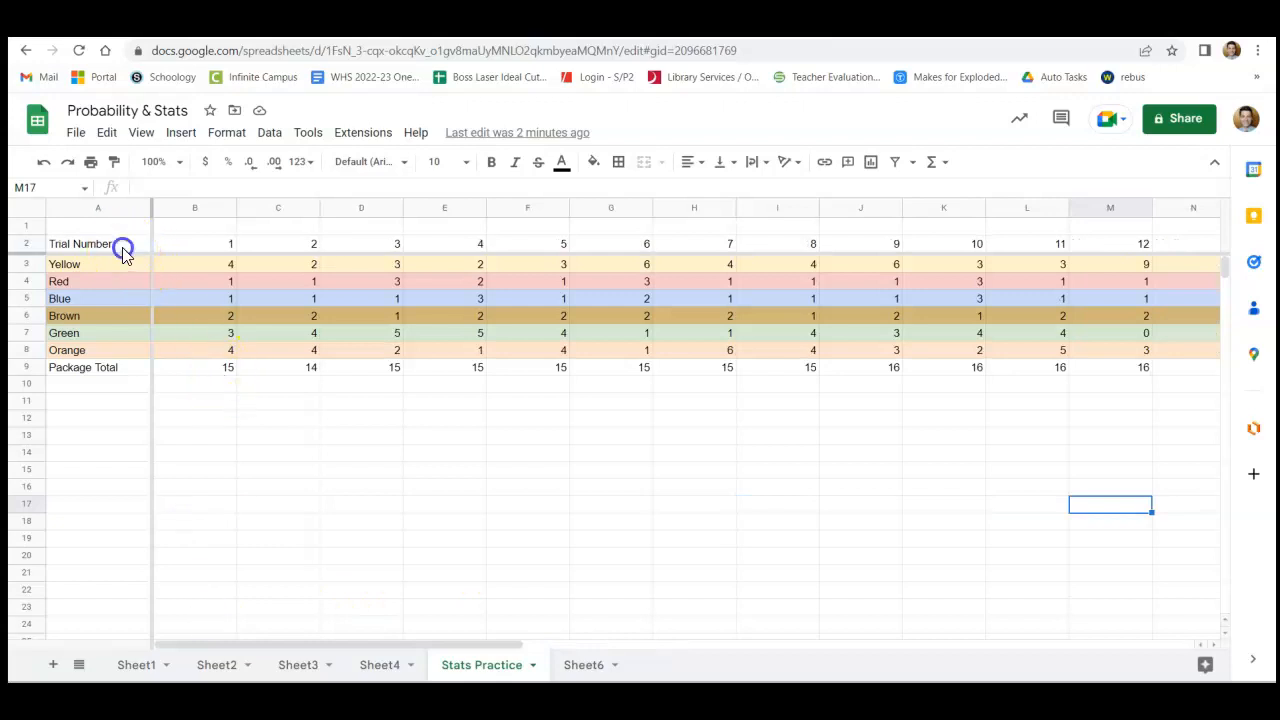
- Freeze the sheet's columns up to column A, using the Trial Number cell A2 as the reference
click(122, 247)
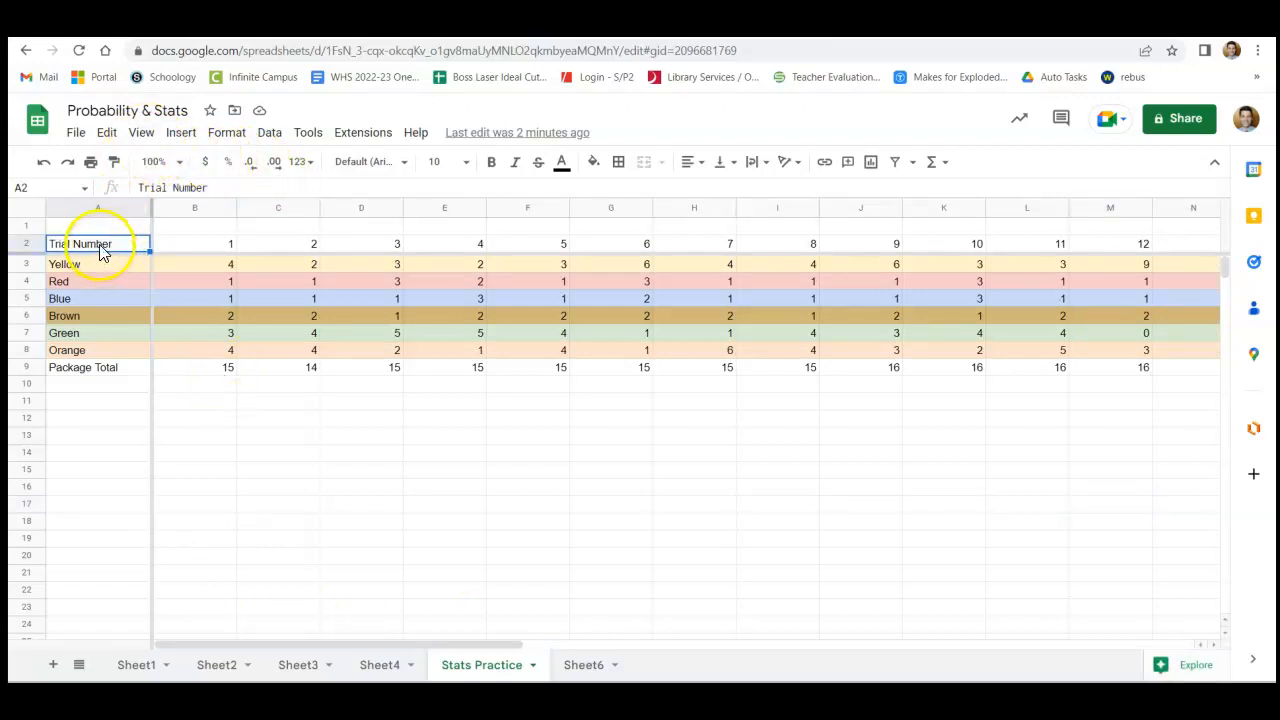
click(143, 133)
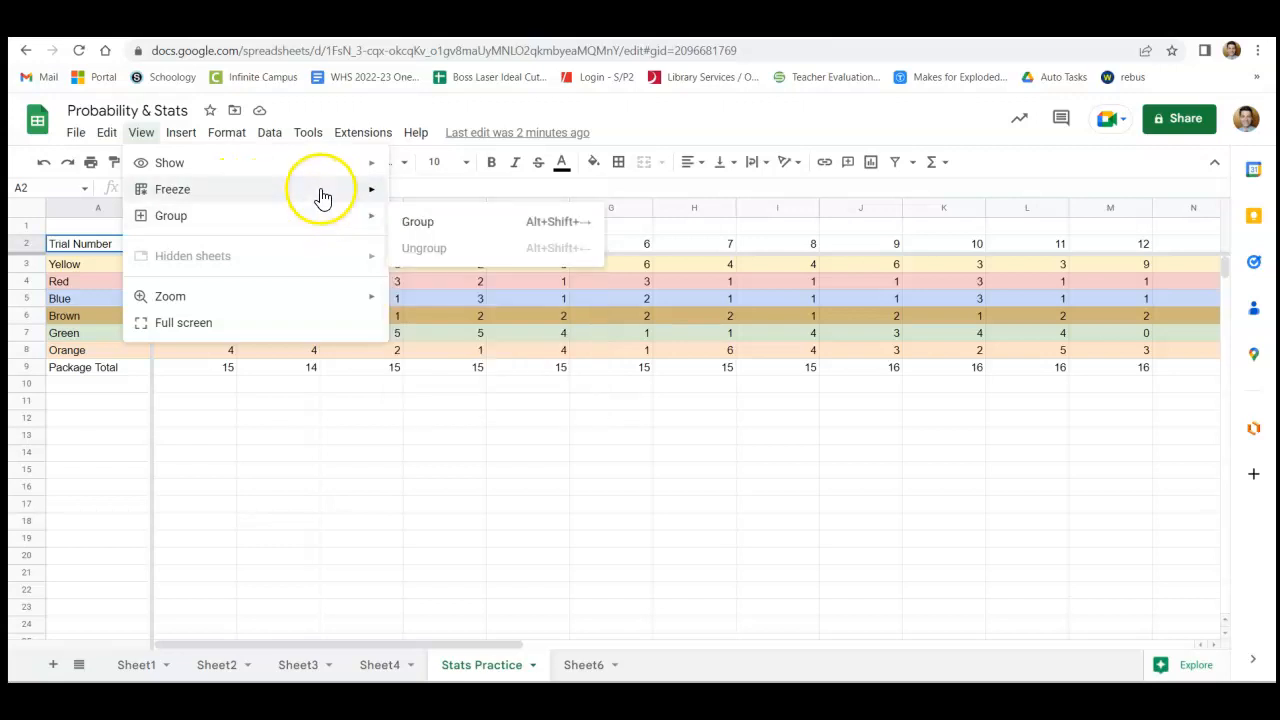
mouse_move(366, 192)
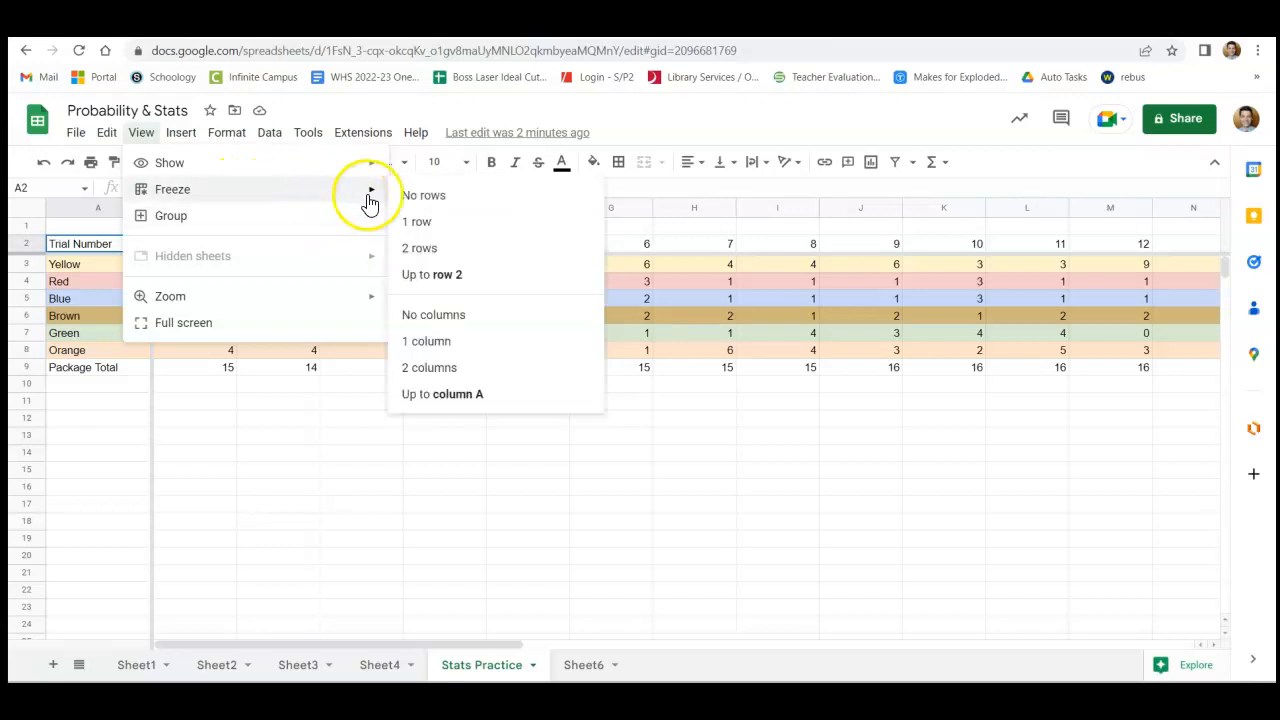
click(448, 394)
drag(514, 643, 820, 655)
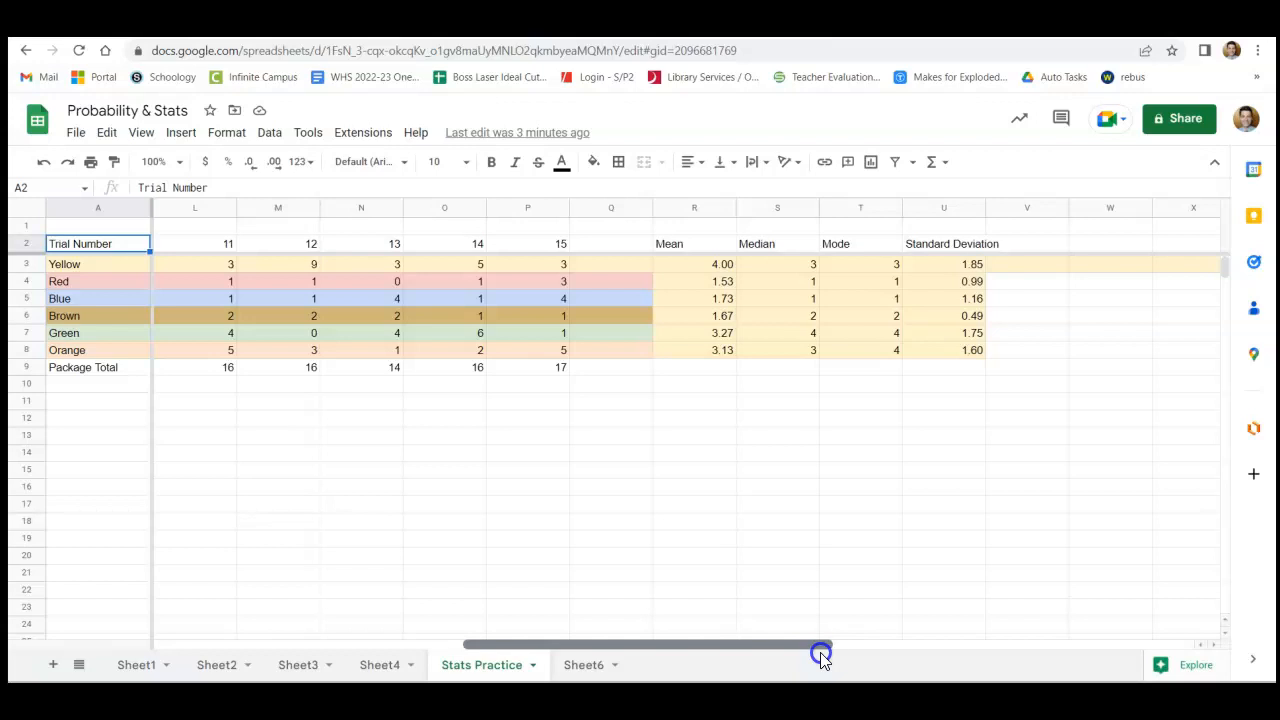
drag(824, 652, 260, 603)
- Insert a chart from the Yellow data in B3:P3 and make it a histogram chart
click(220, 264)
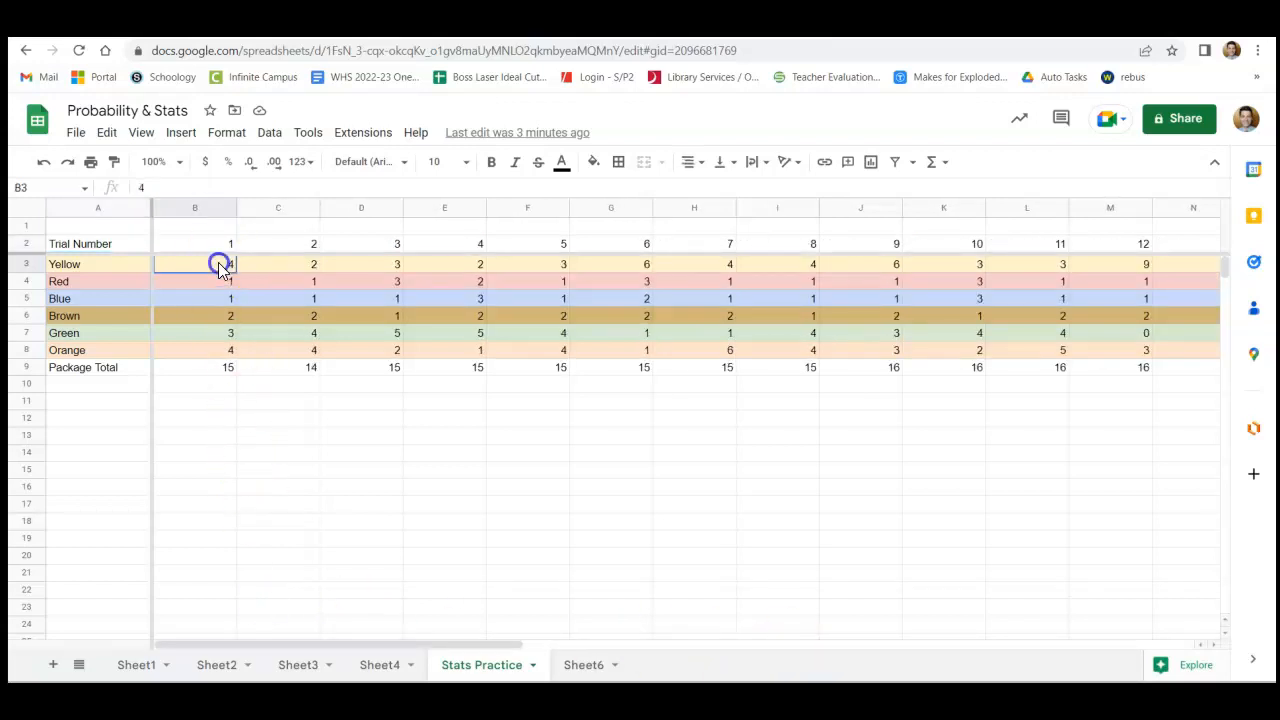
drag(220, 264, 811, 272)
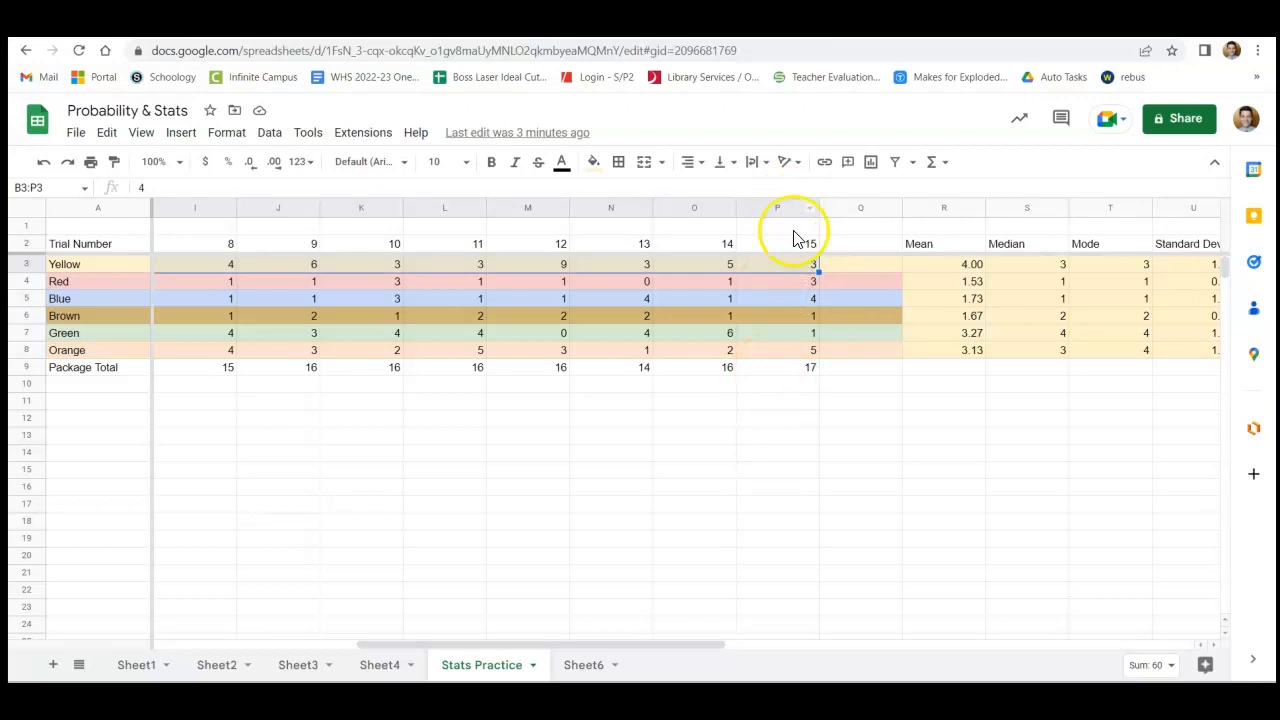
drag(691, 640, 446, 606)
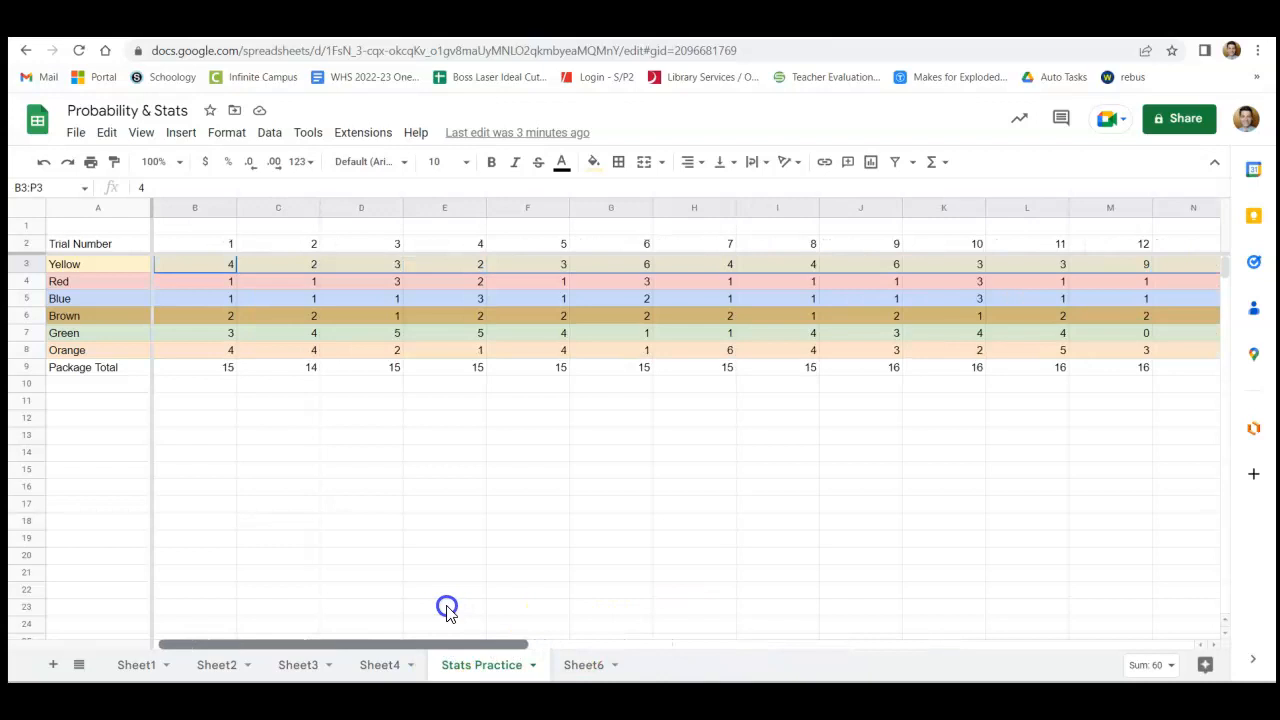
click(182, 134)
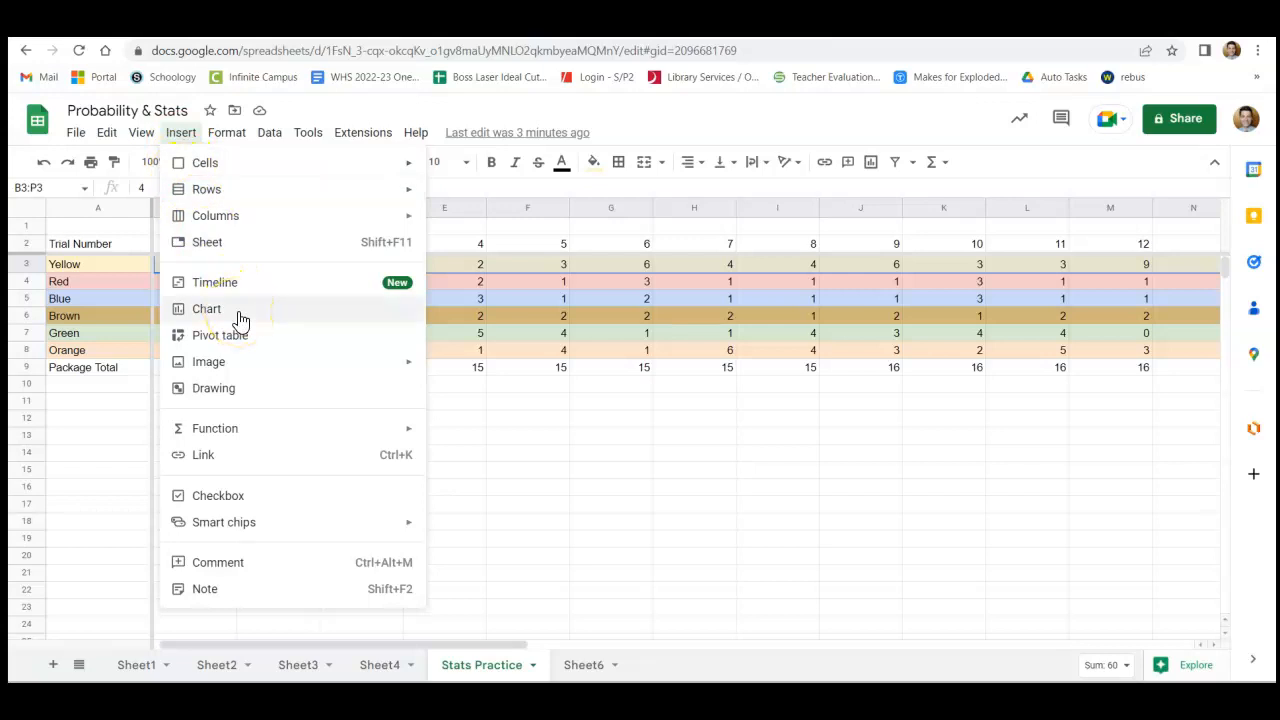
click(207, 309)
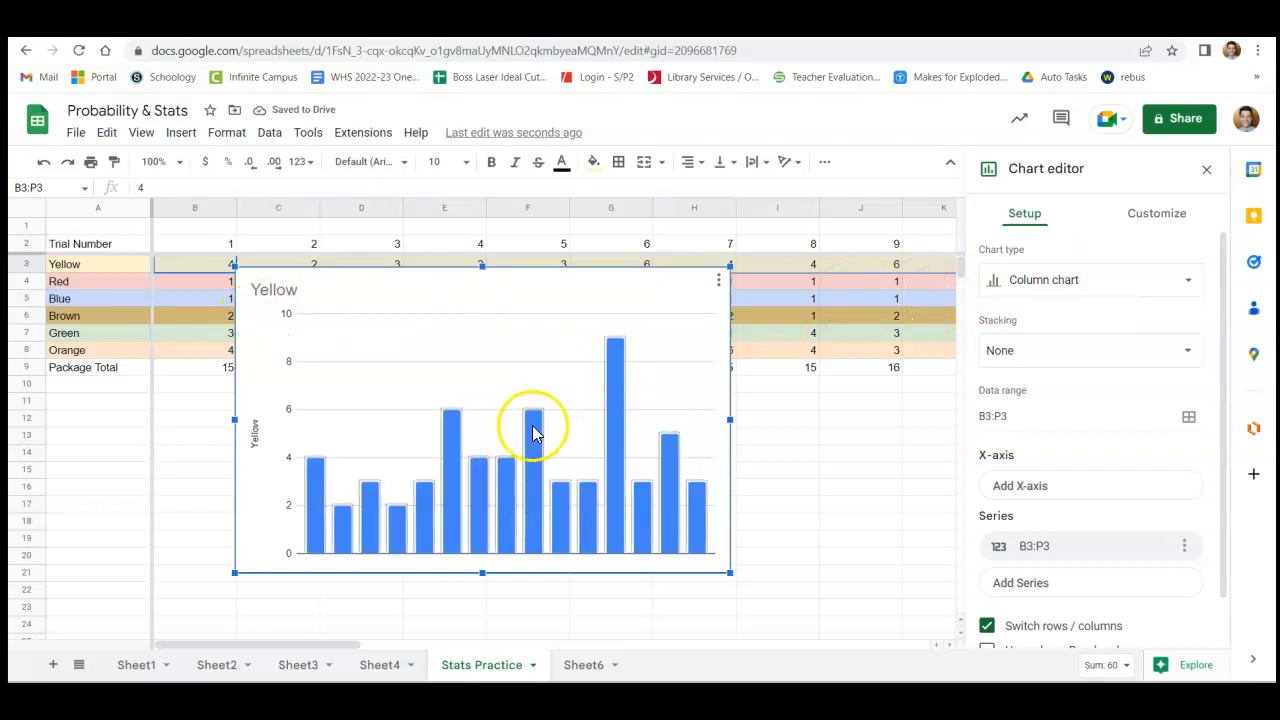
click(1080, 293)
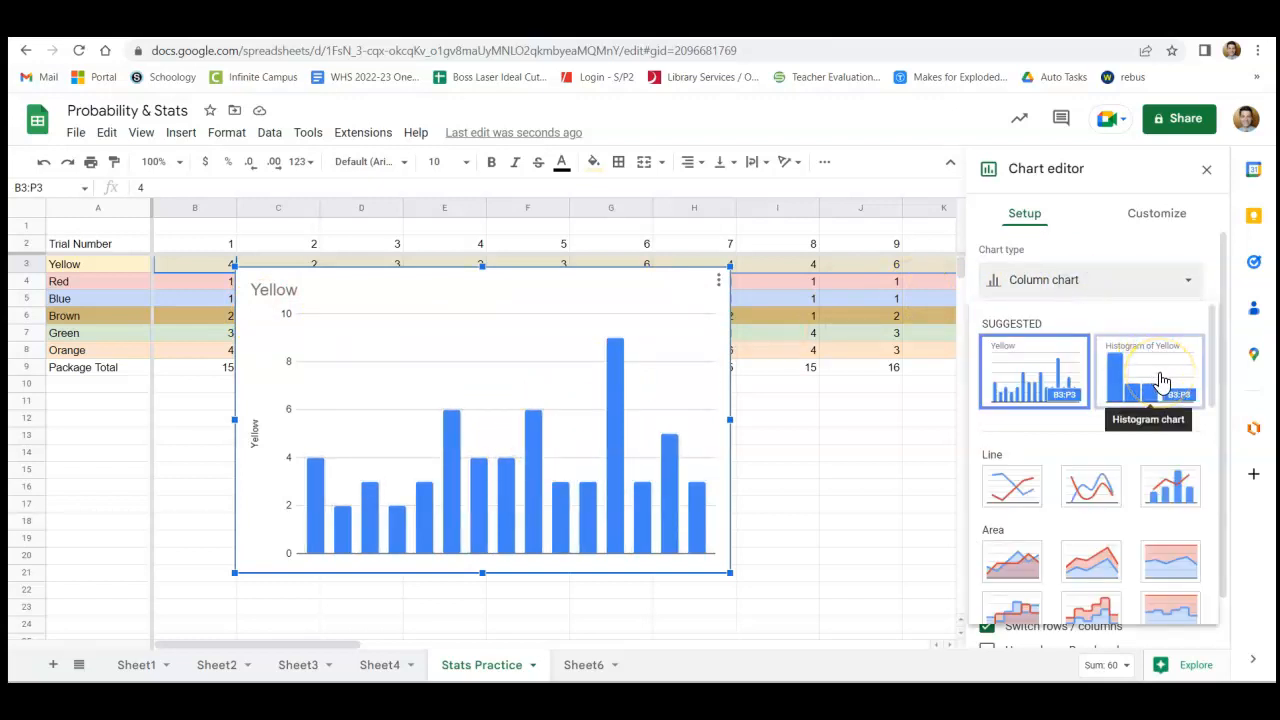
click(1160, 381)
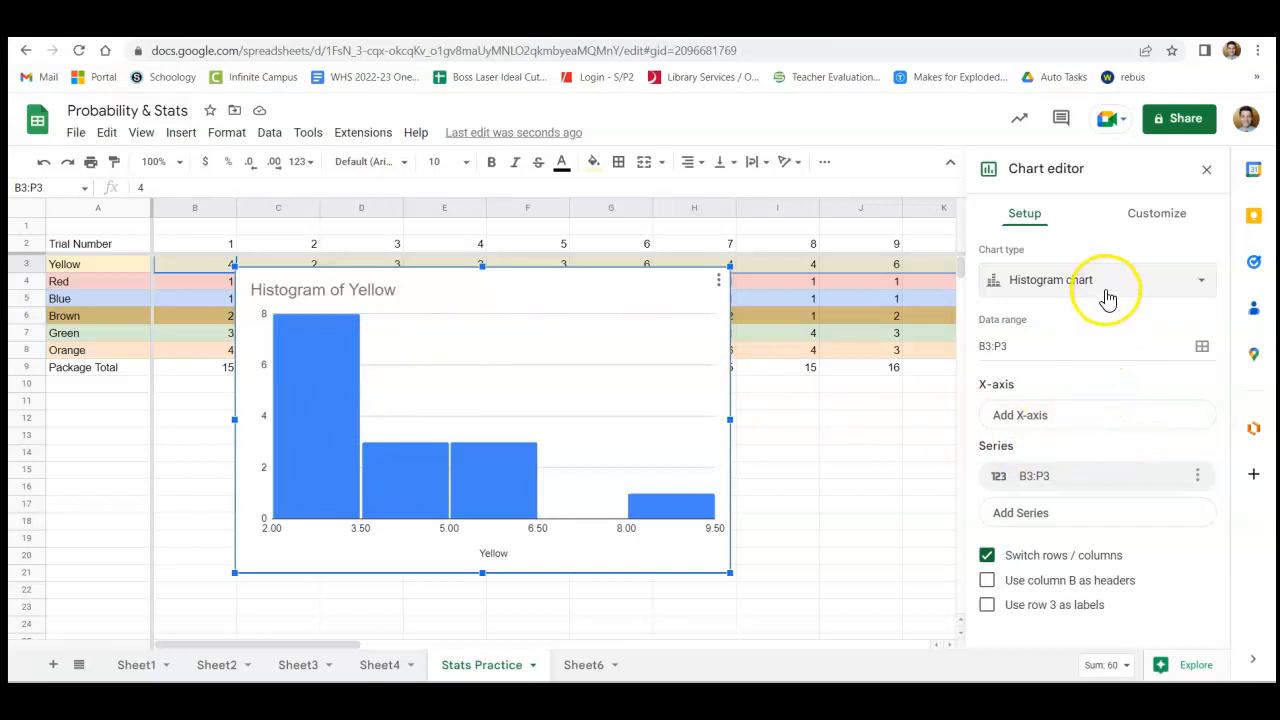
click(1135, 222)
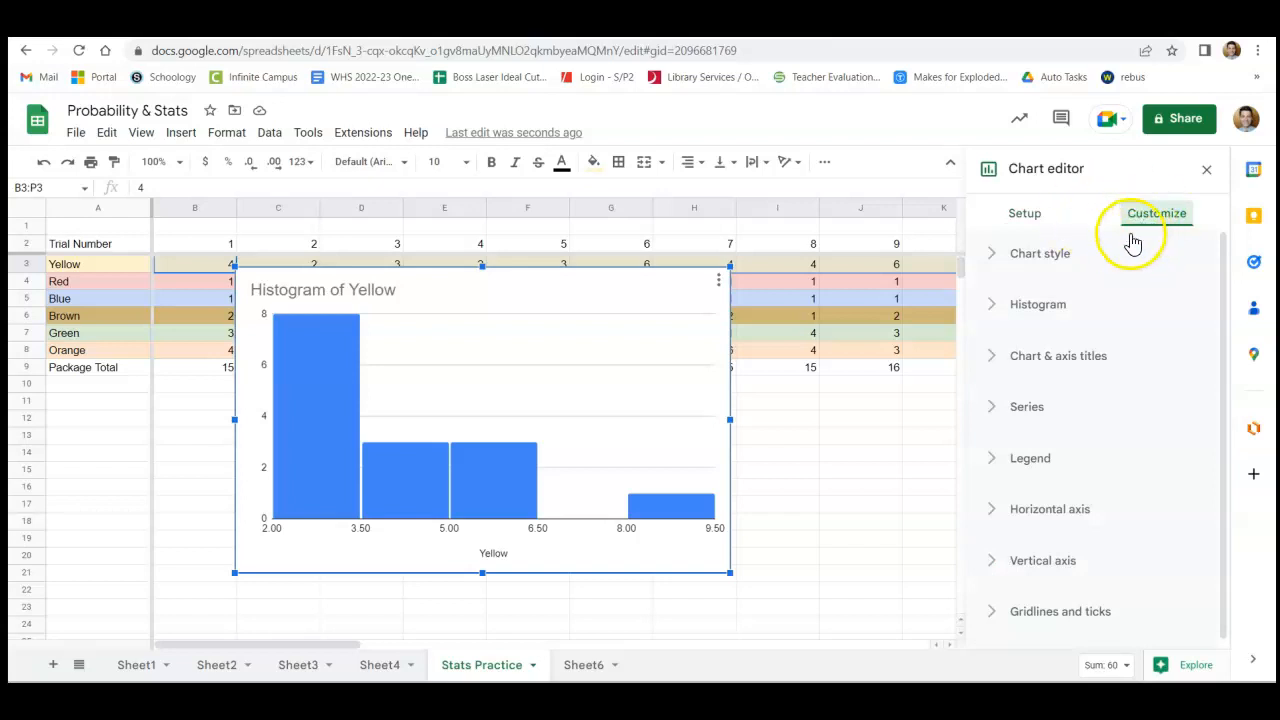
click(995, 304)
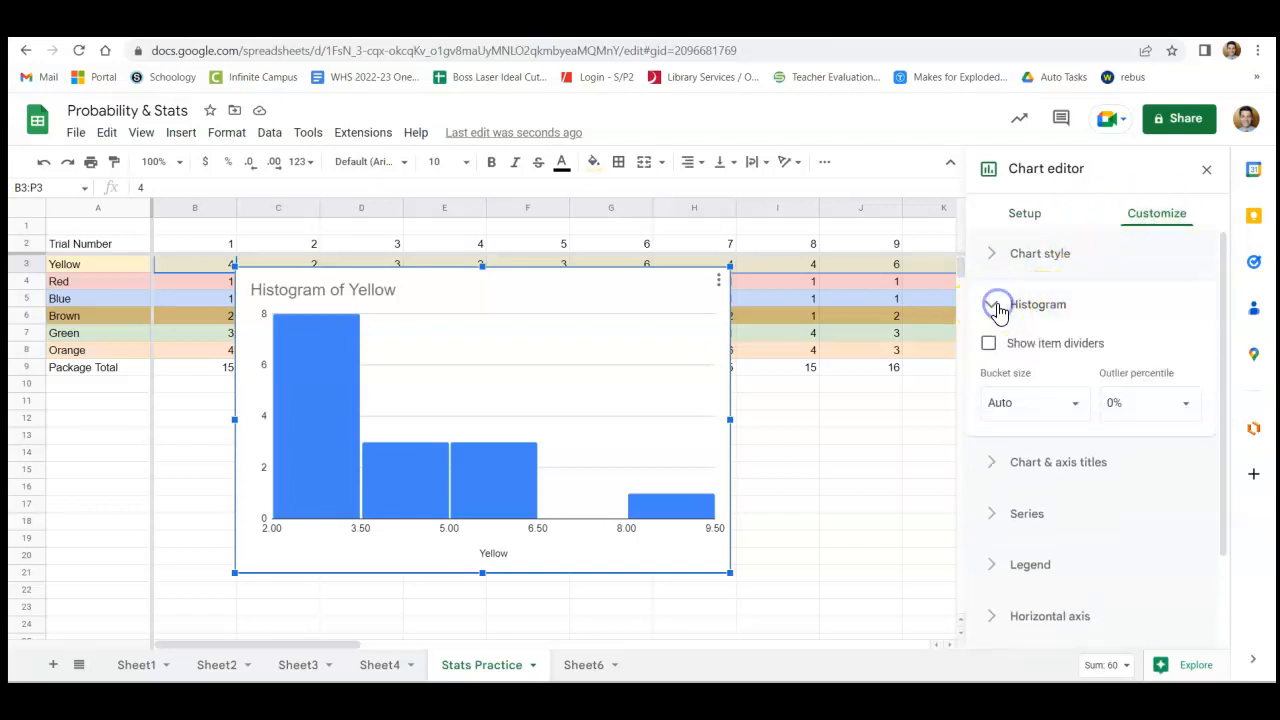
click(1075, 406)
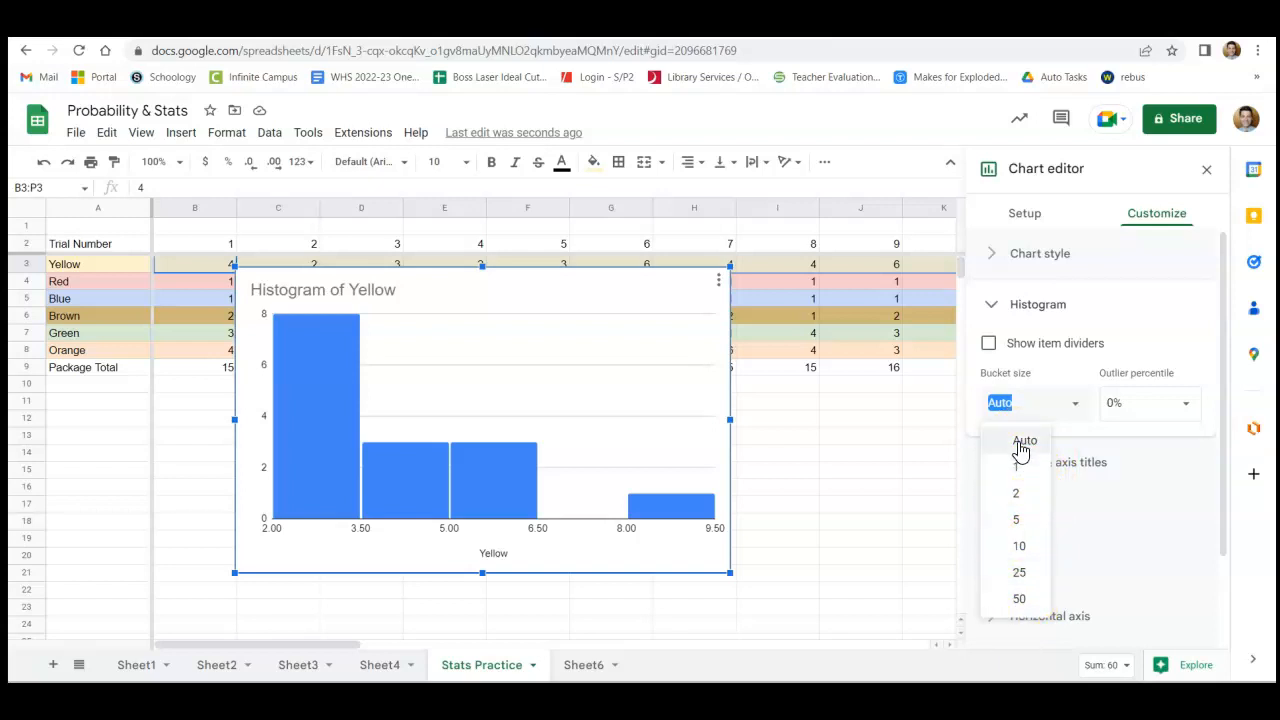
click(1045, 308)
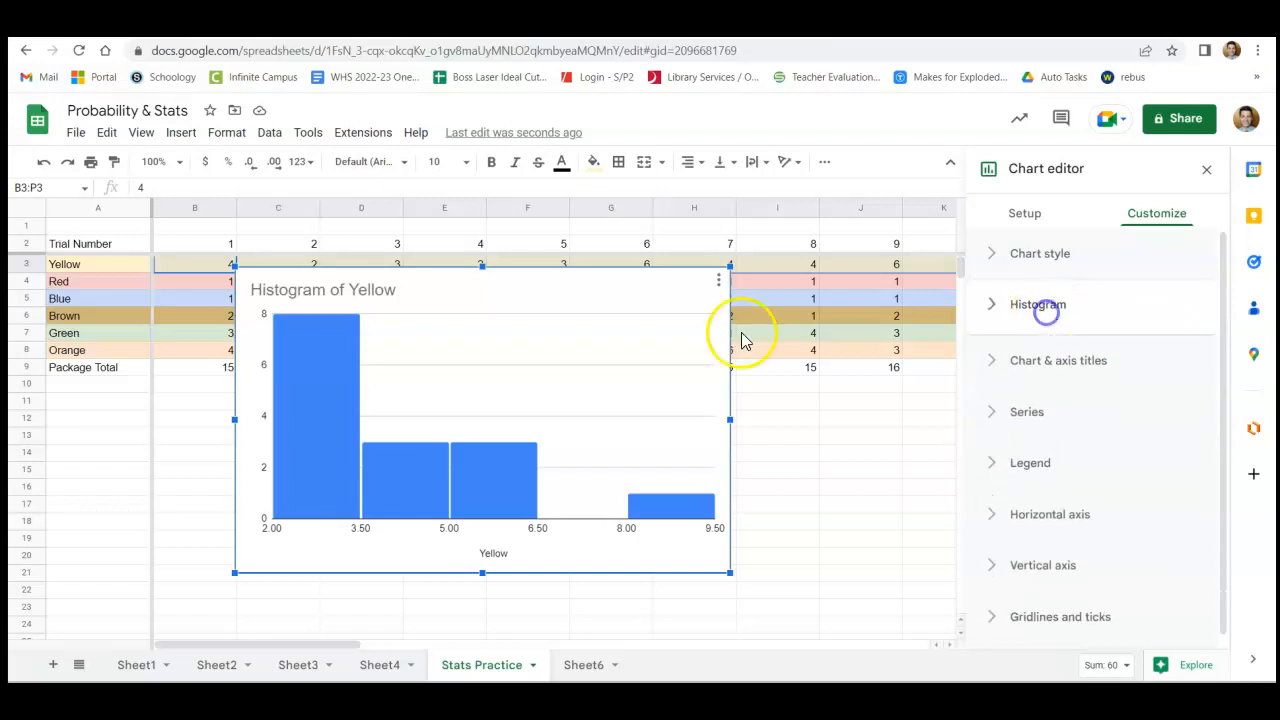
- Move the Yellow histogram below the data table so that it starts at about row 11
drag(722, 341, 634, 467)
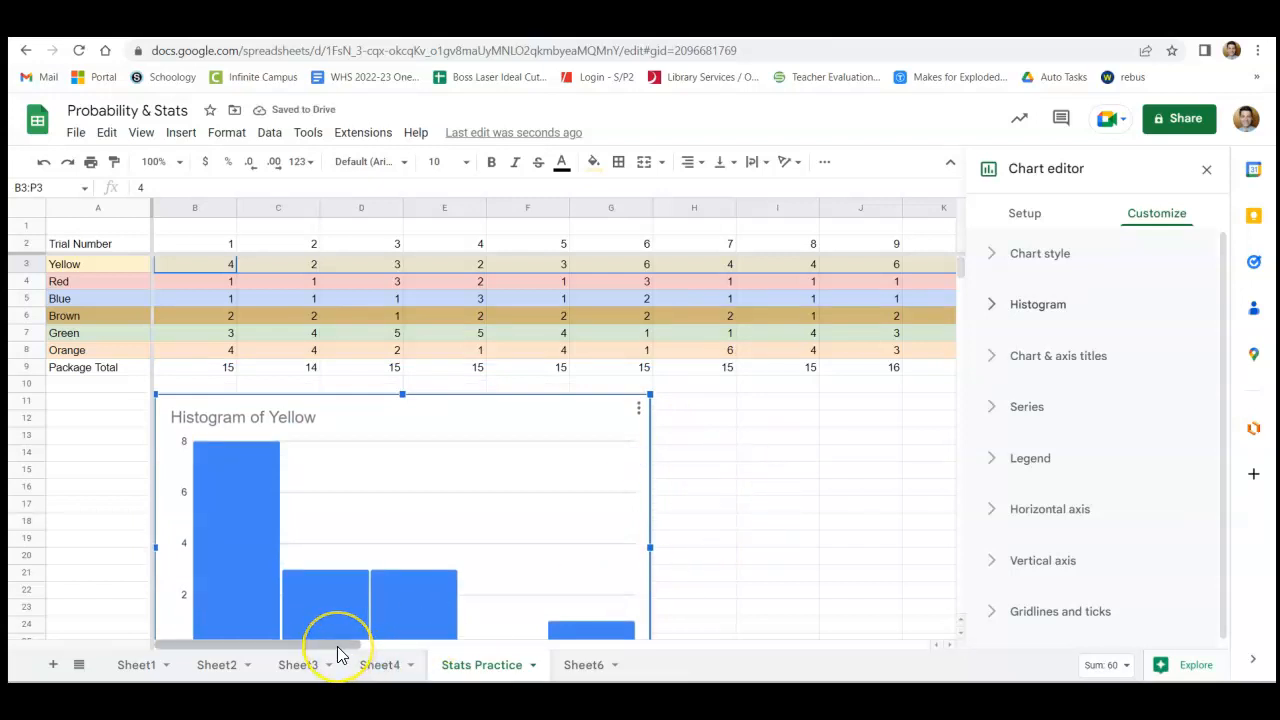
- Enter the heading Yellow in W1, with the column labels Bin in W2 and Frequency in X2
drag(337, 646, 674, 606)
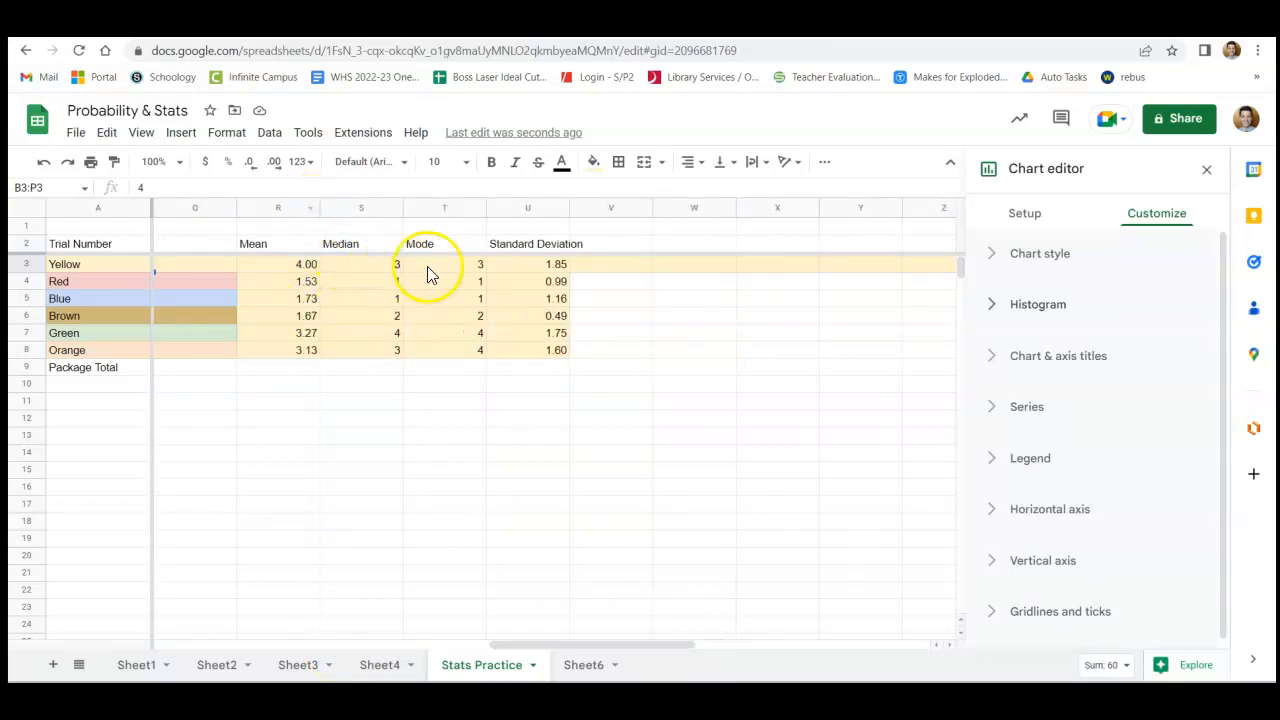
click(700, 246)
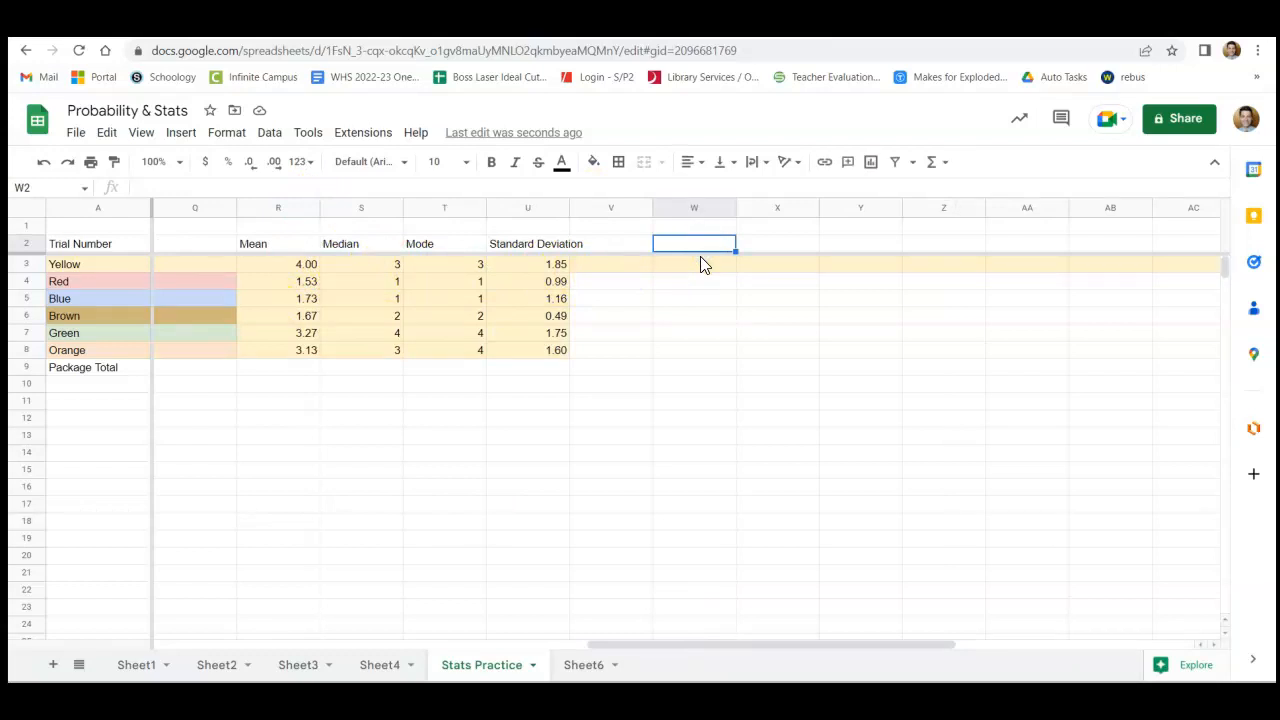
key(Up)
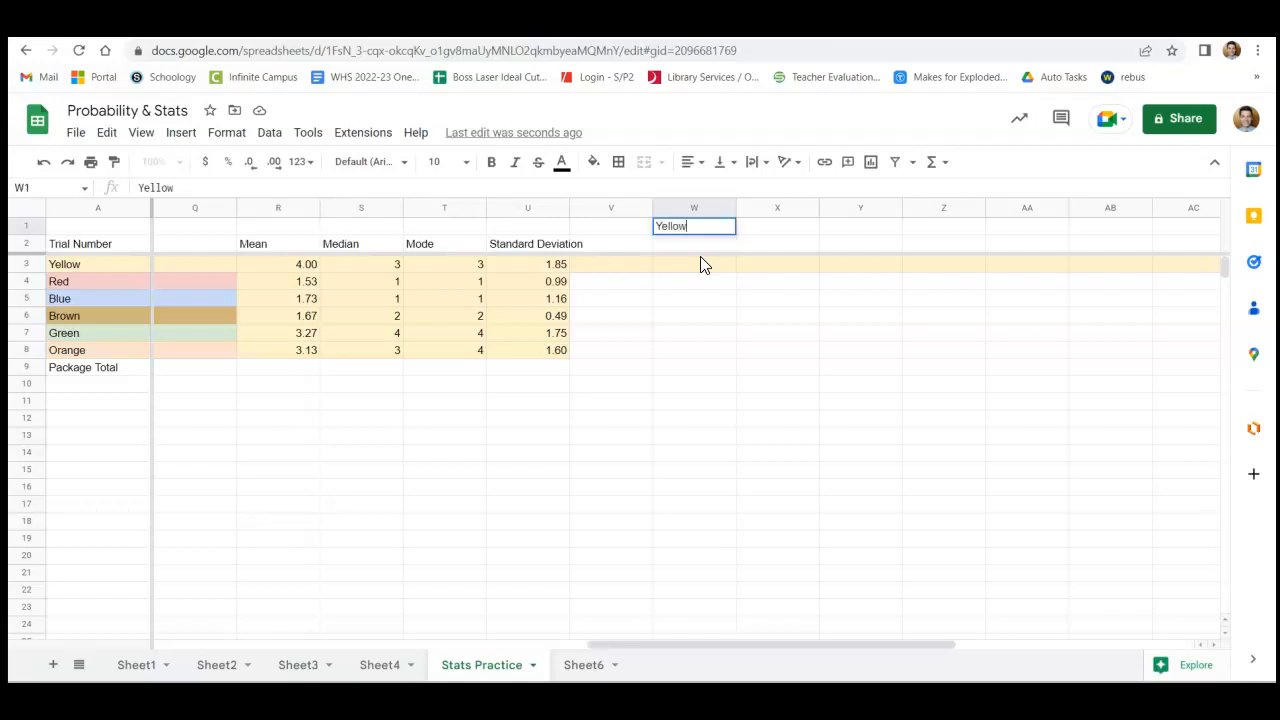
key(Return)
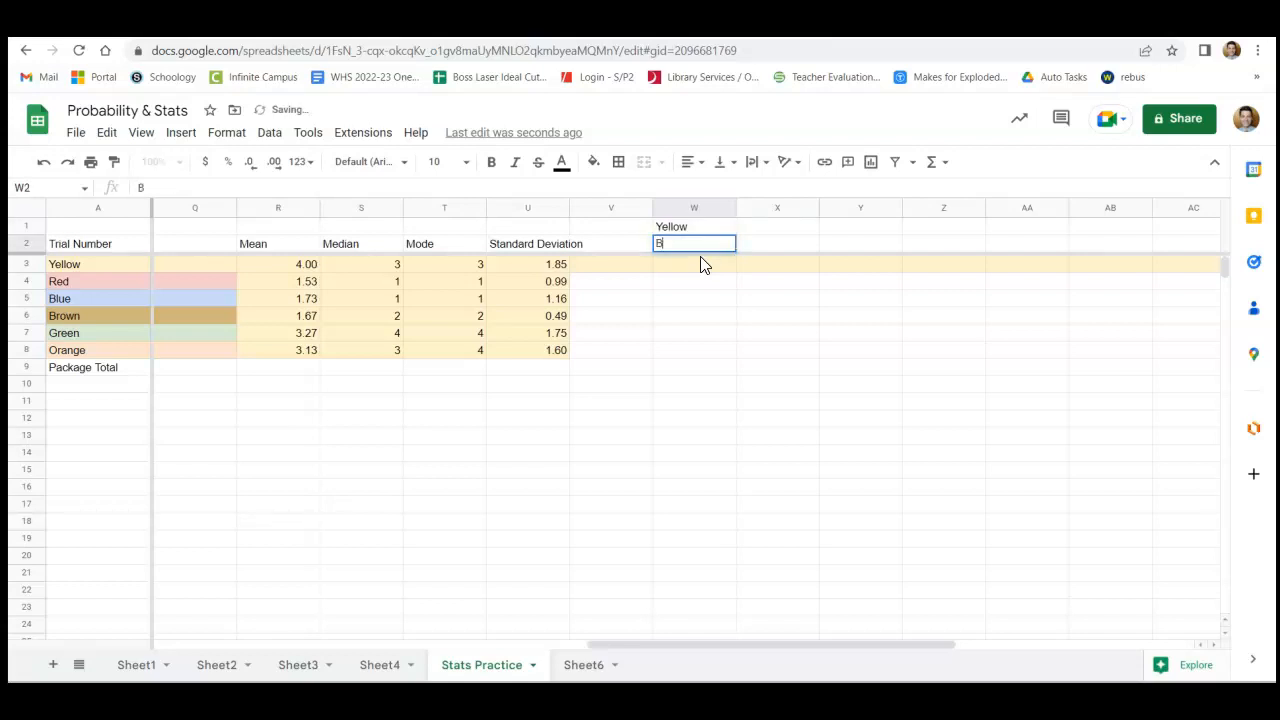
text(Bin)
key(Tab)
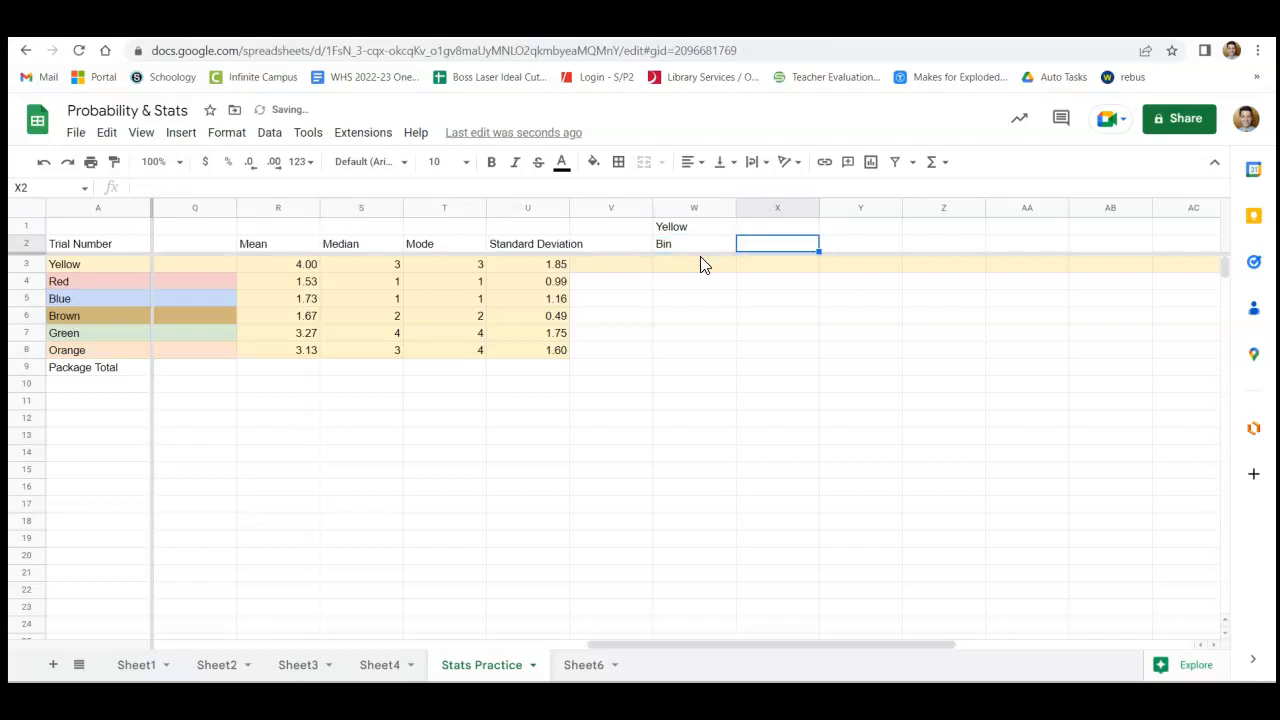
text(Frequency)
click(705, 296)
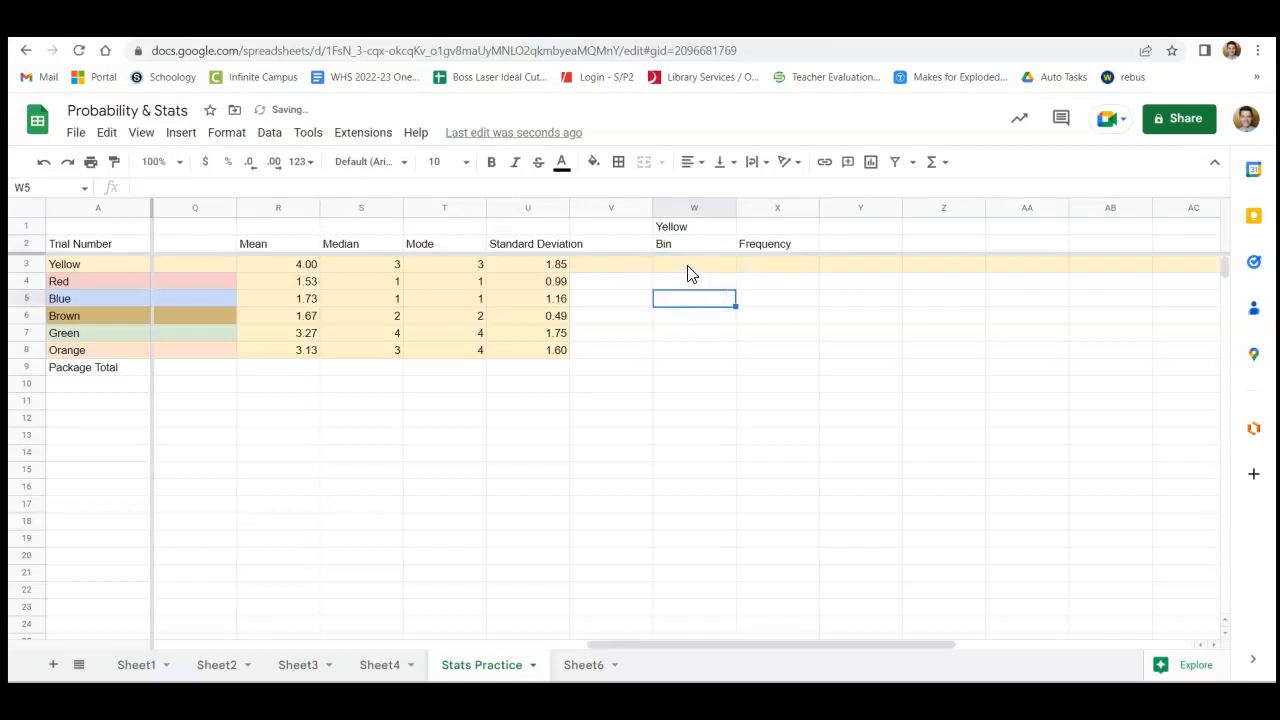
- Enter the formula =R3-3*U3 in W3 for the bin three standard deviations below the Yellow mean
click(687, 265)
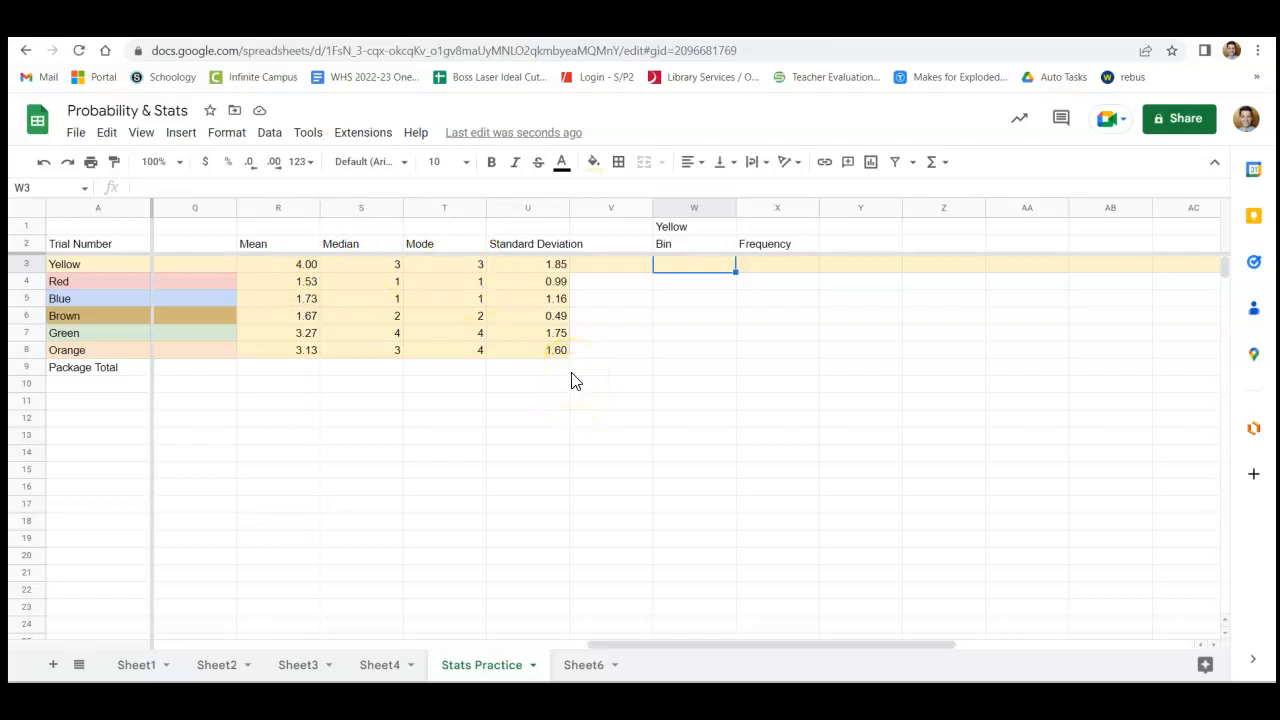
text(=)
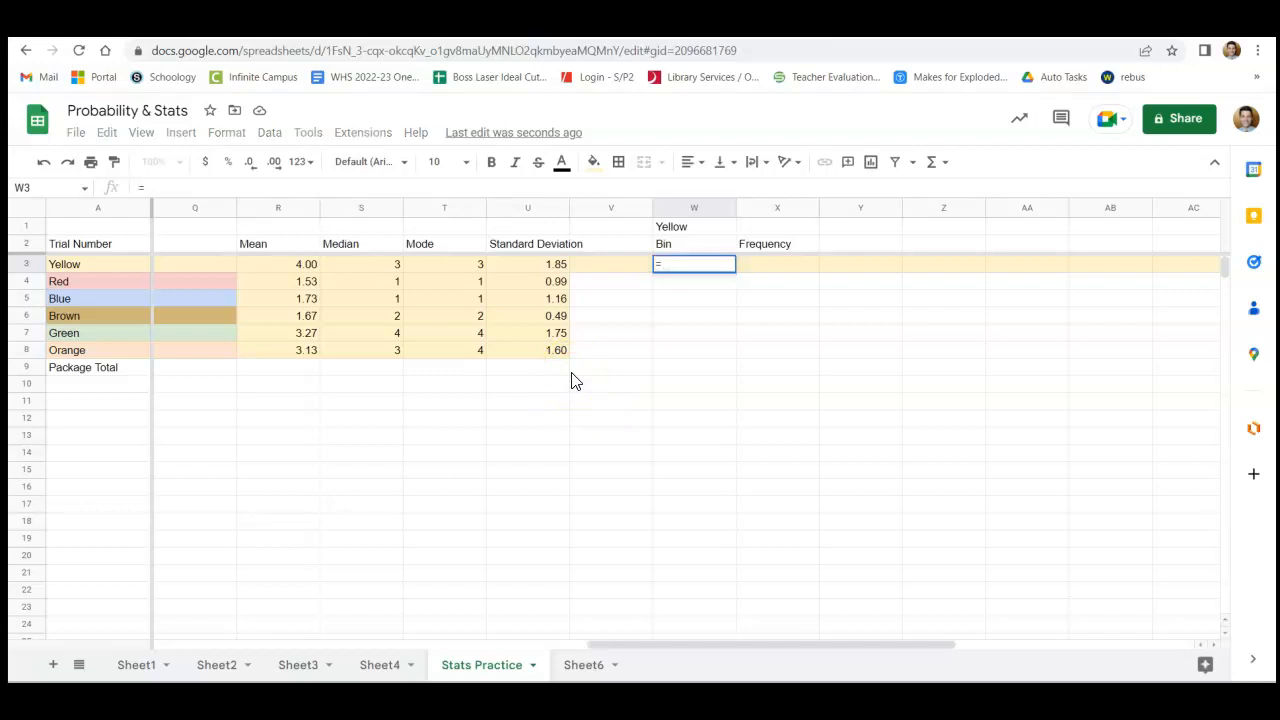
click(301, 267)
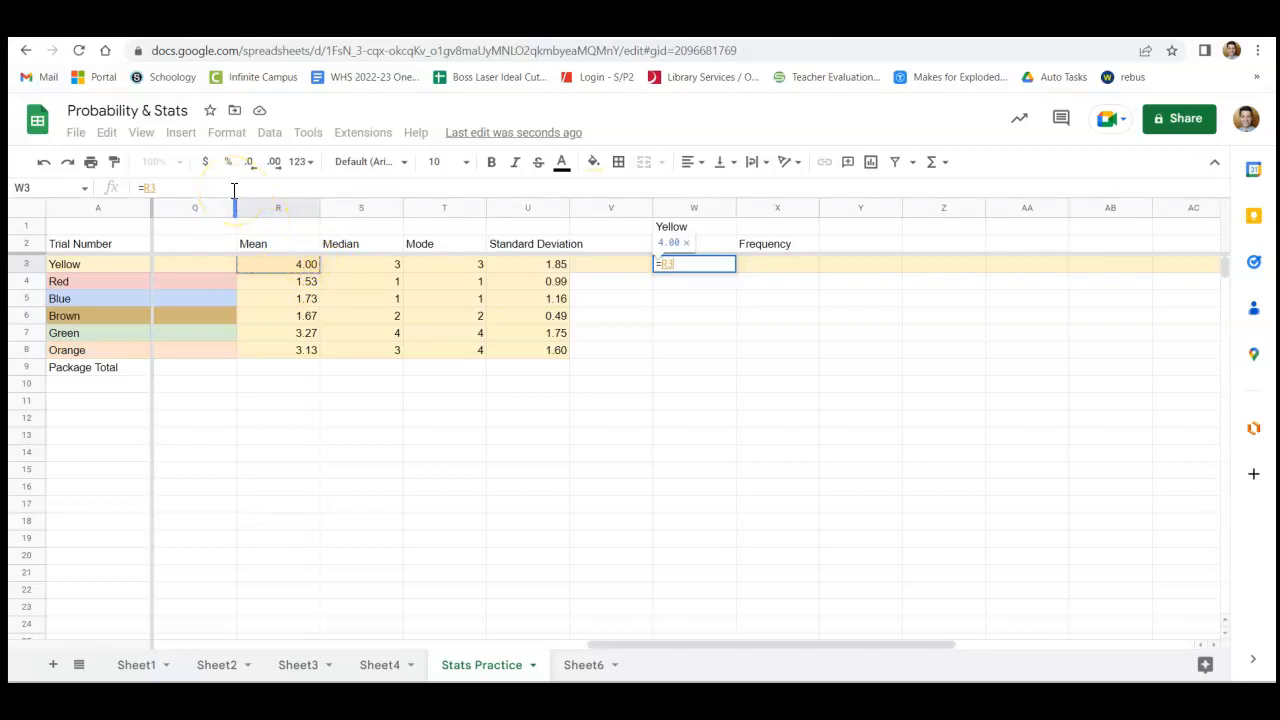
text(-3*)
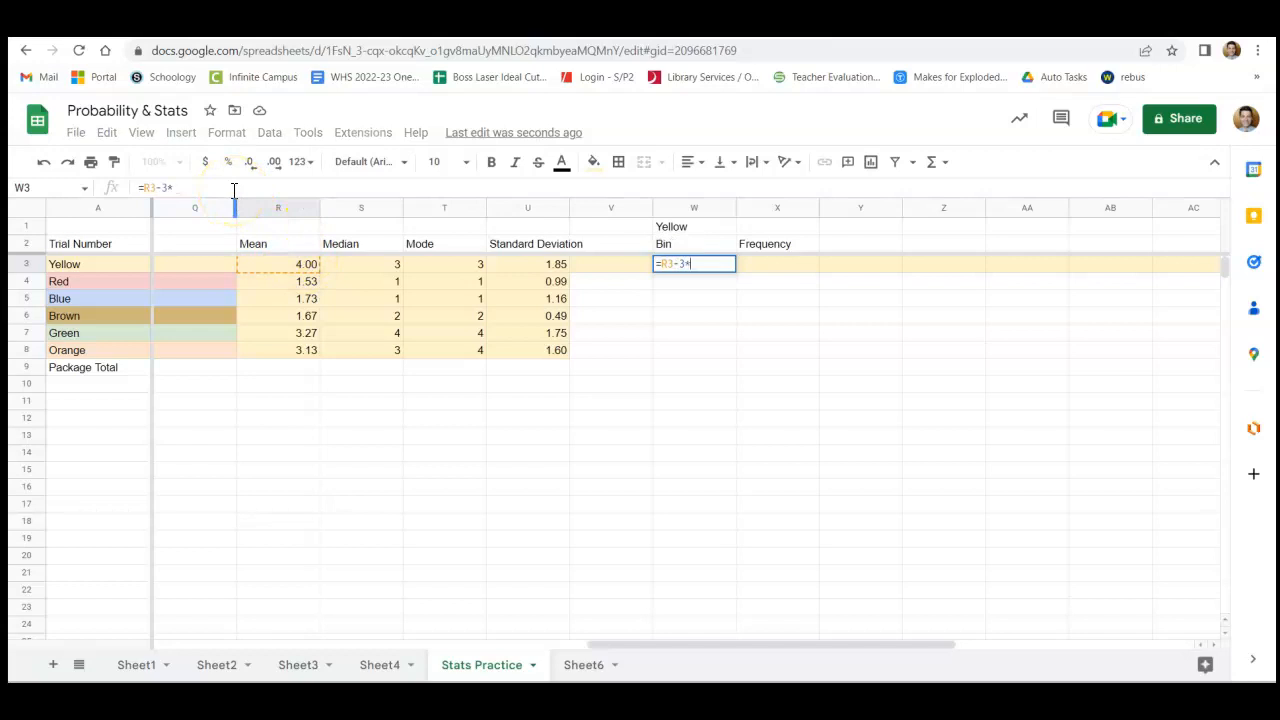
click(506, 268)
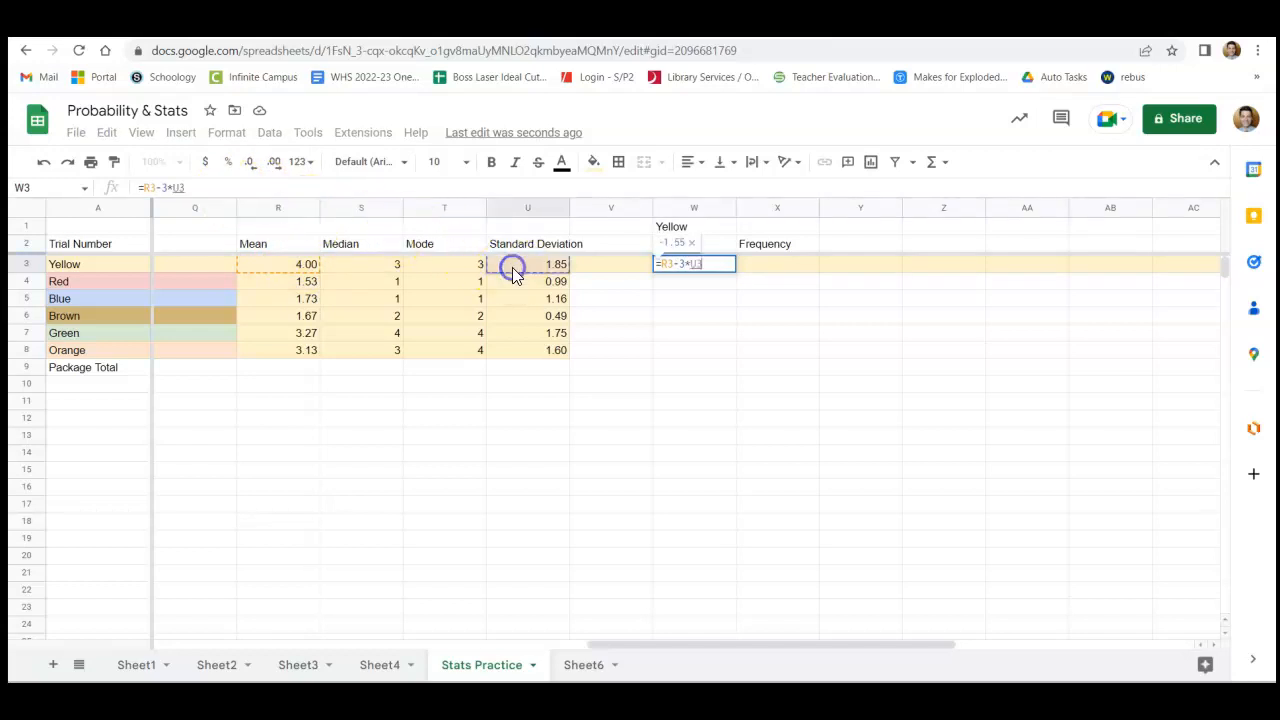
key(Return)
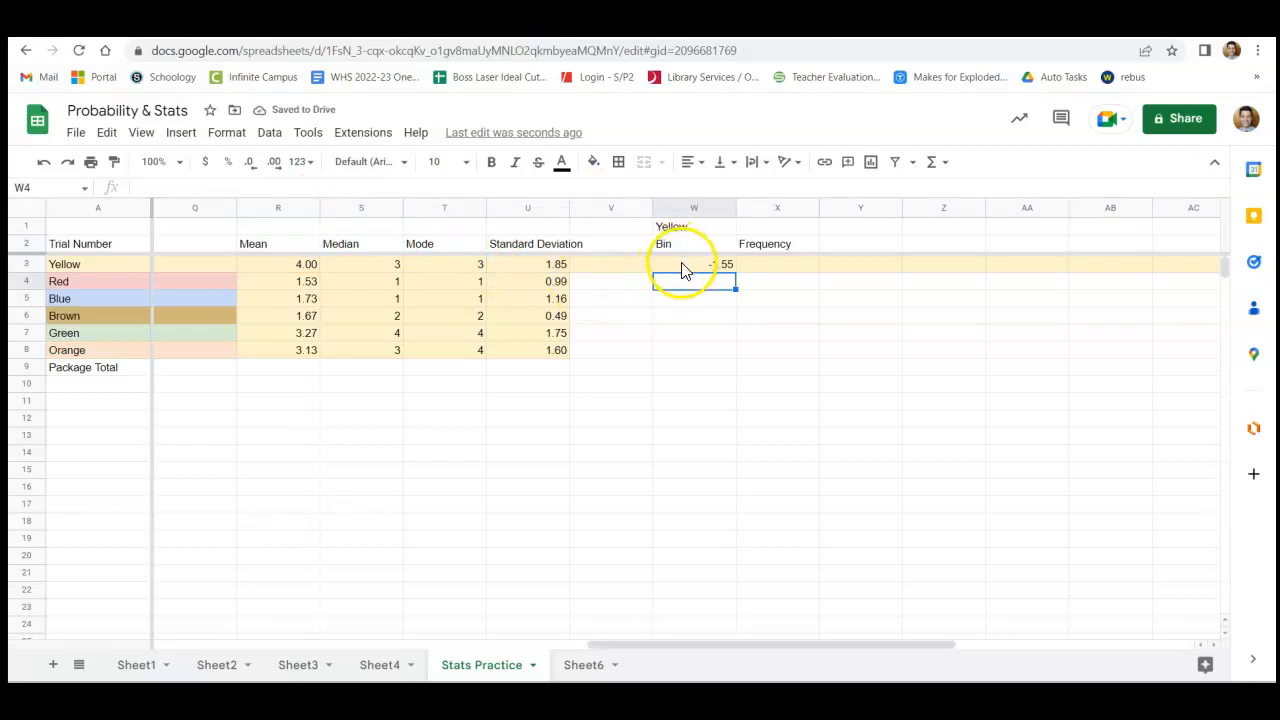
click(667, 266)
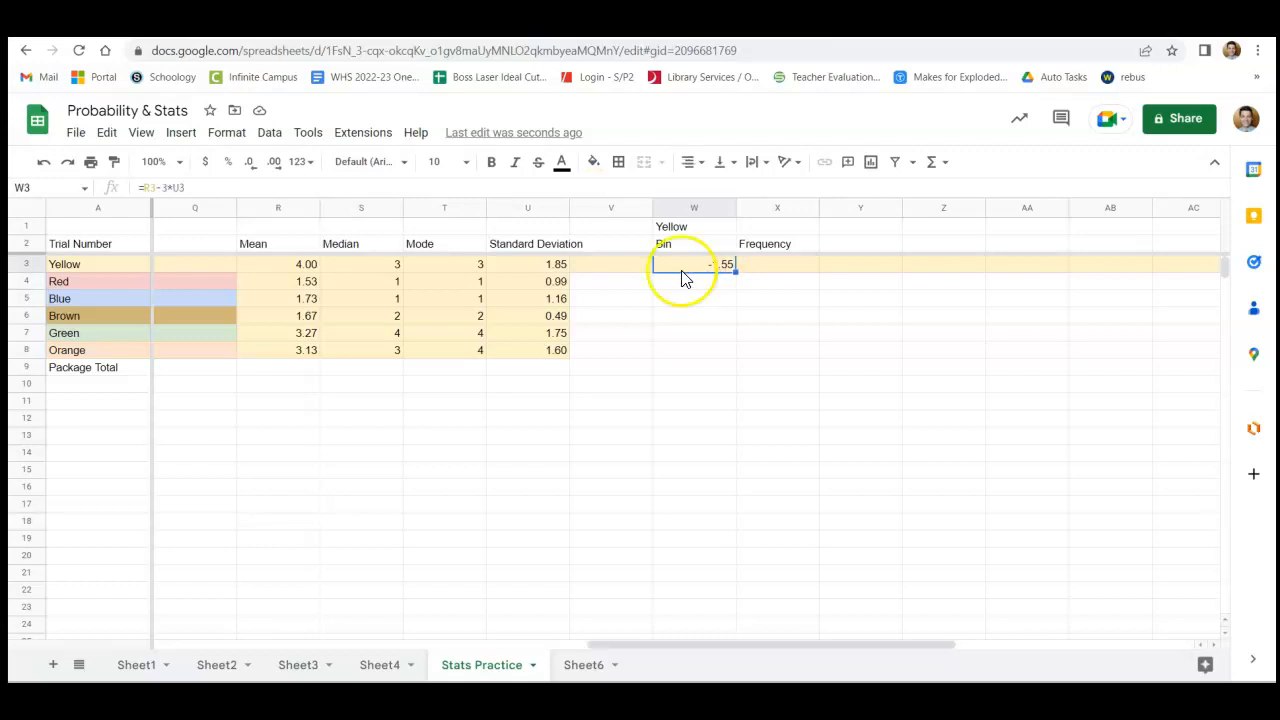
click(551, 264)
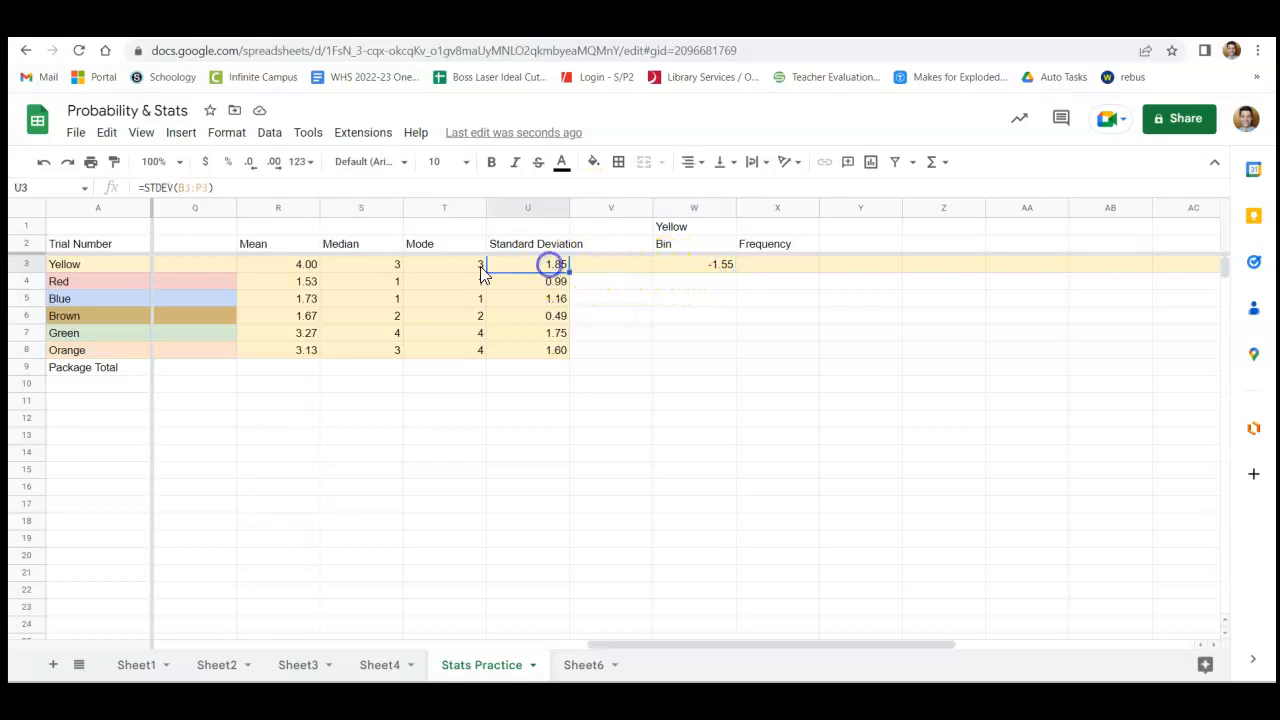
click(294, 265)
- Enter the formula =R3-2*U3 in W4 for the bin two standard deviations below the Yellow mean
click(700, 283)
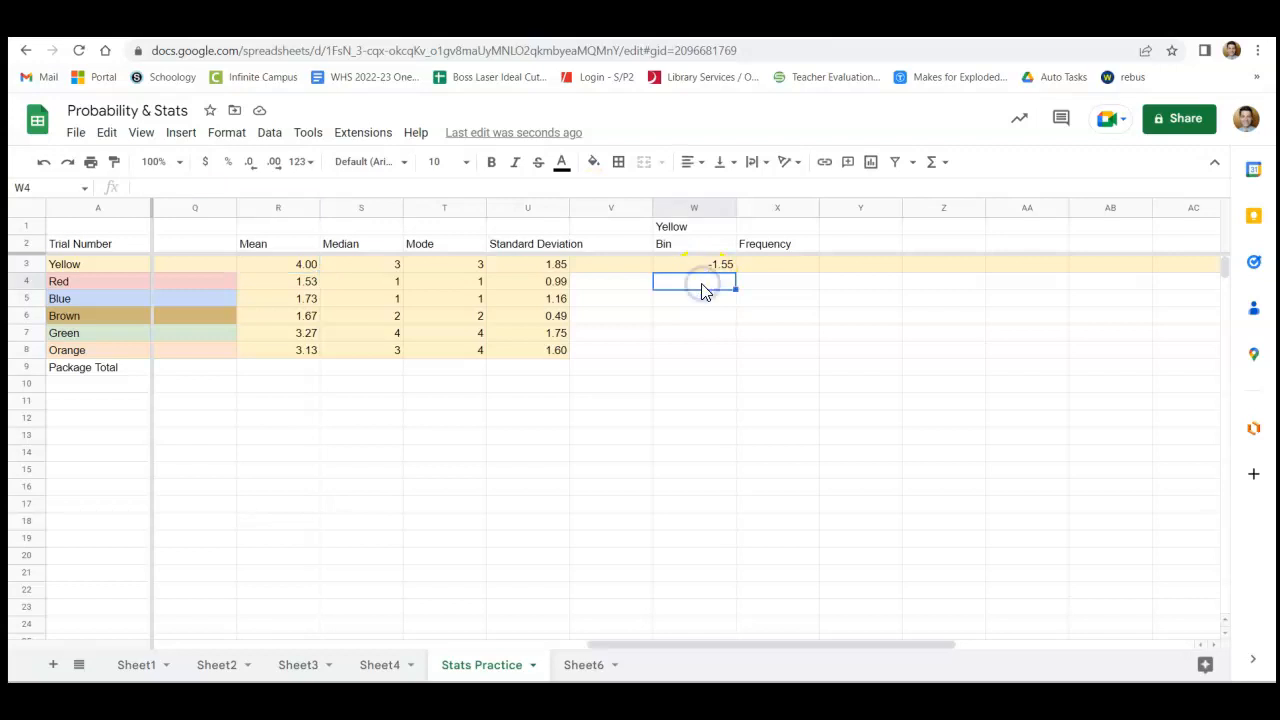
text(=)
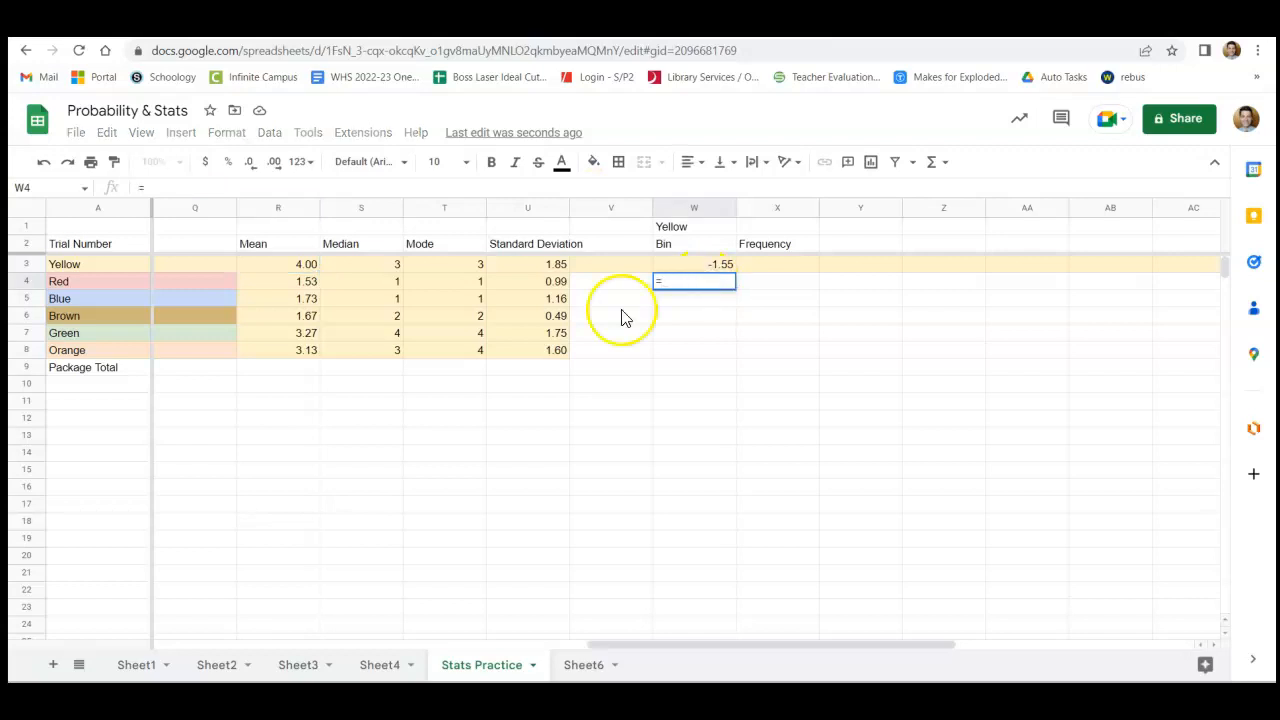
click(310, 264)
text(-2*)
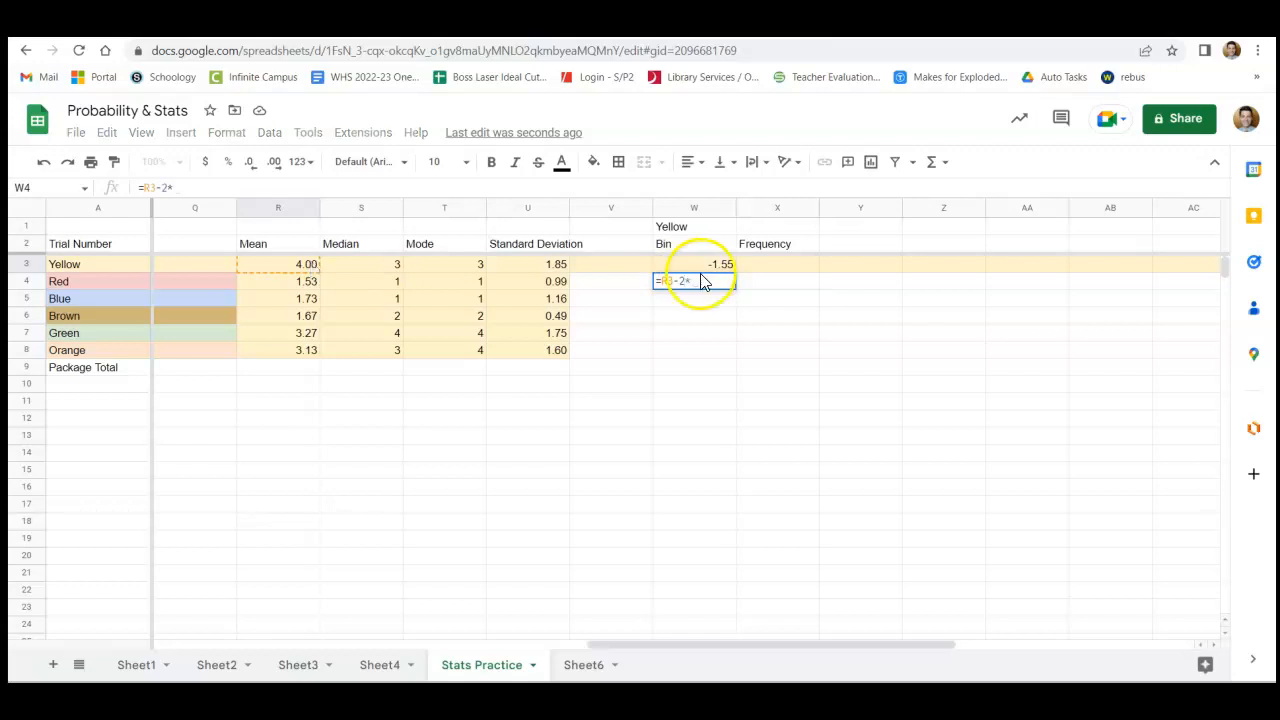
click(557, 264)
key(Return)
- Enter =R3-U3 in W5 for one standard deviation below the Yellow mean, and =R3 in W6 for the mean itself
text(=)
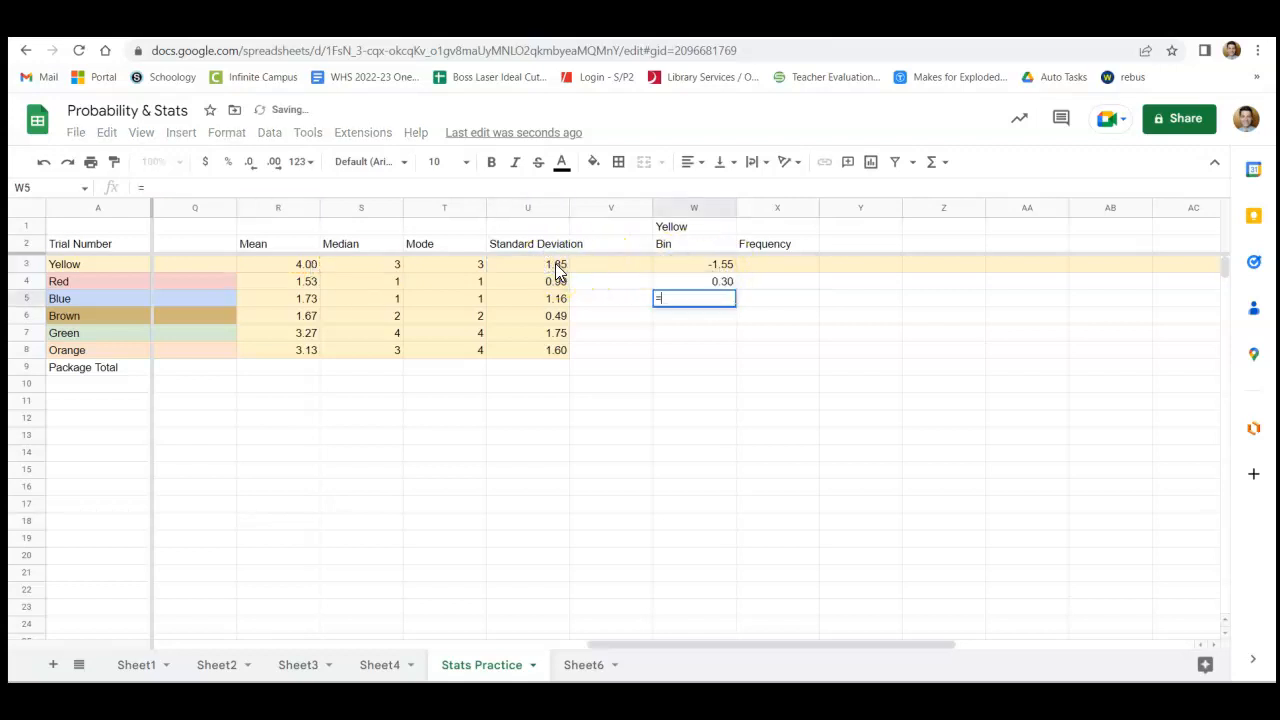
click(300, 266)
text(-)
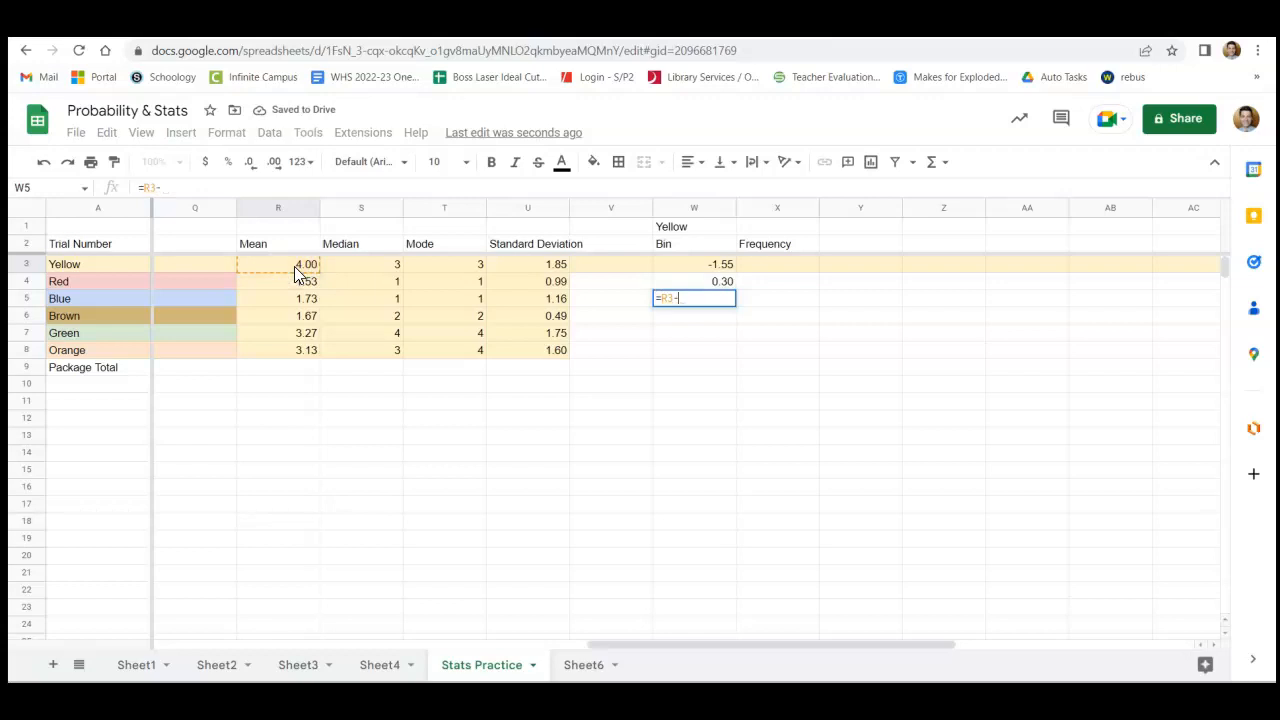
click(541, 270)
key(Return)
text(=)
click(309, 266)
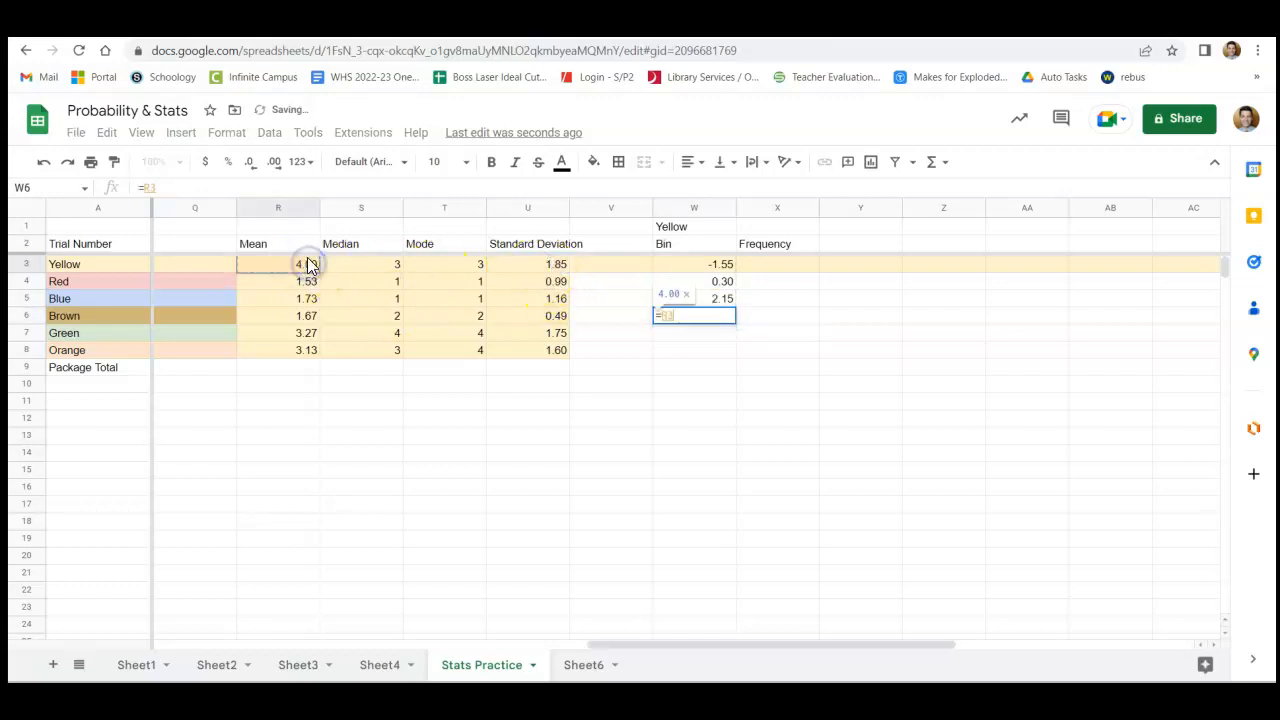
key(Return)
- Enter the formula =R3+U3 in W7 for the bin one standard deviation above the Yellow mean
text(=)
click(309, 265)
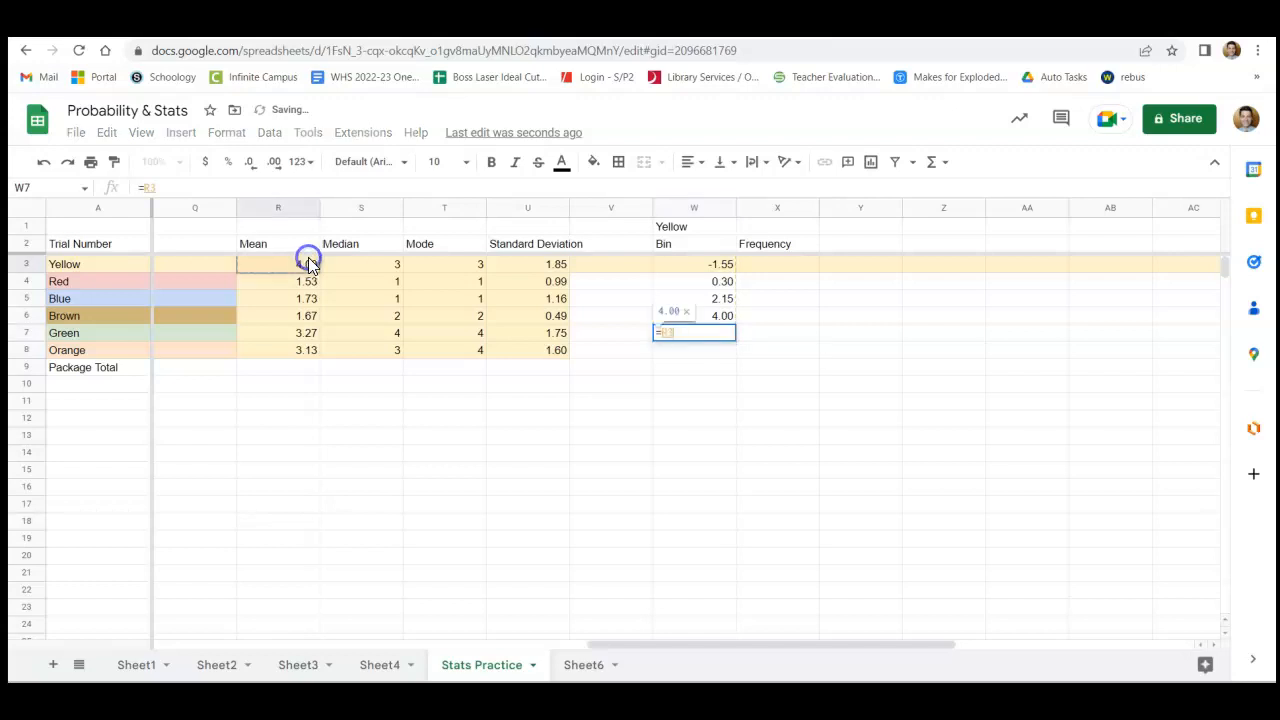
text(+)
click(539, 262)
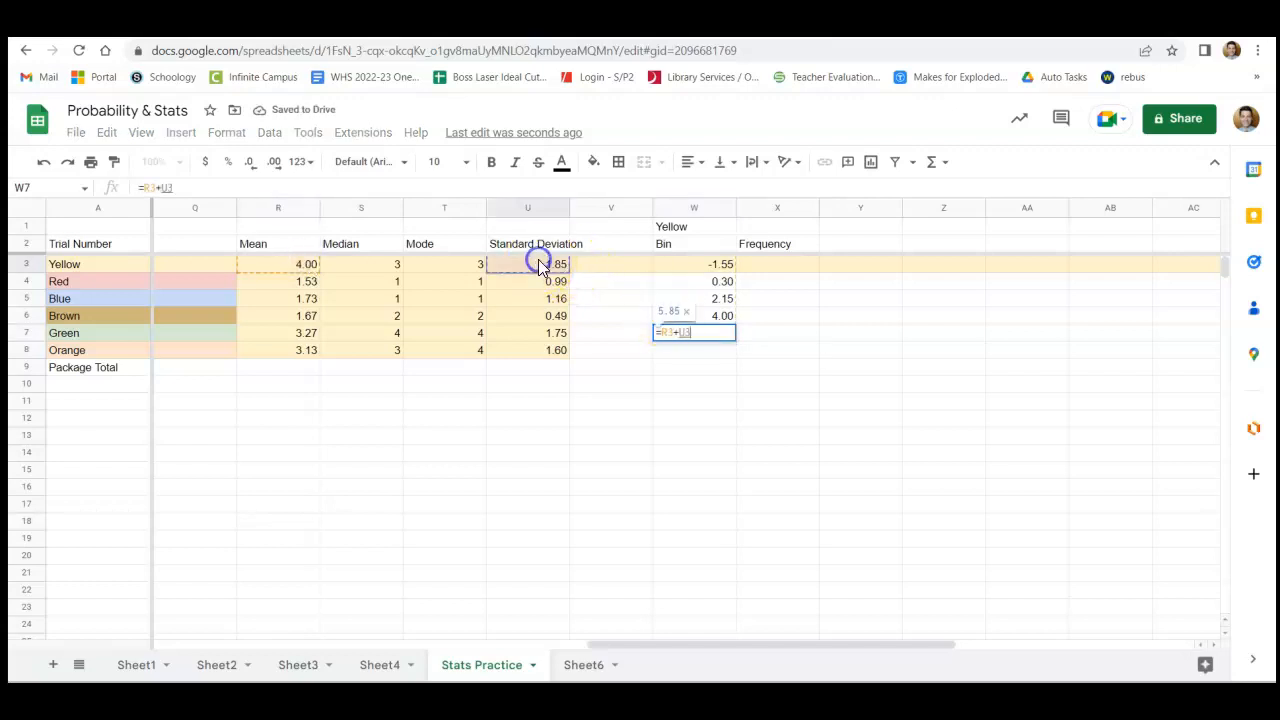
key(Return)
- Enter the formula =R3+2*U3 in W8 for the bin two standard deviations above the Yellow mean
text(=)
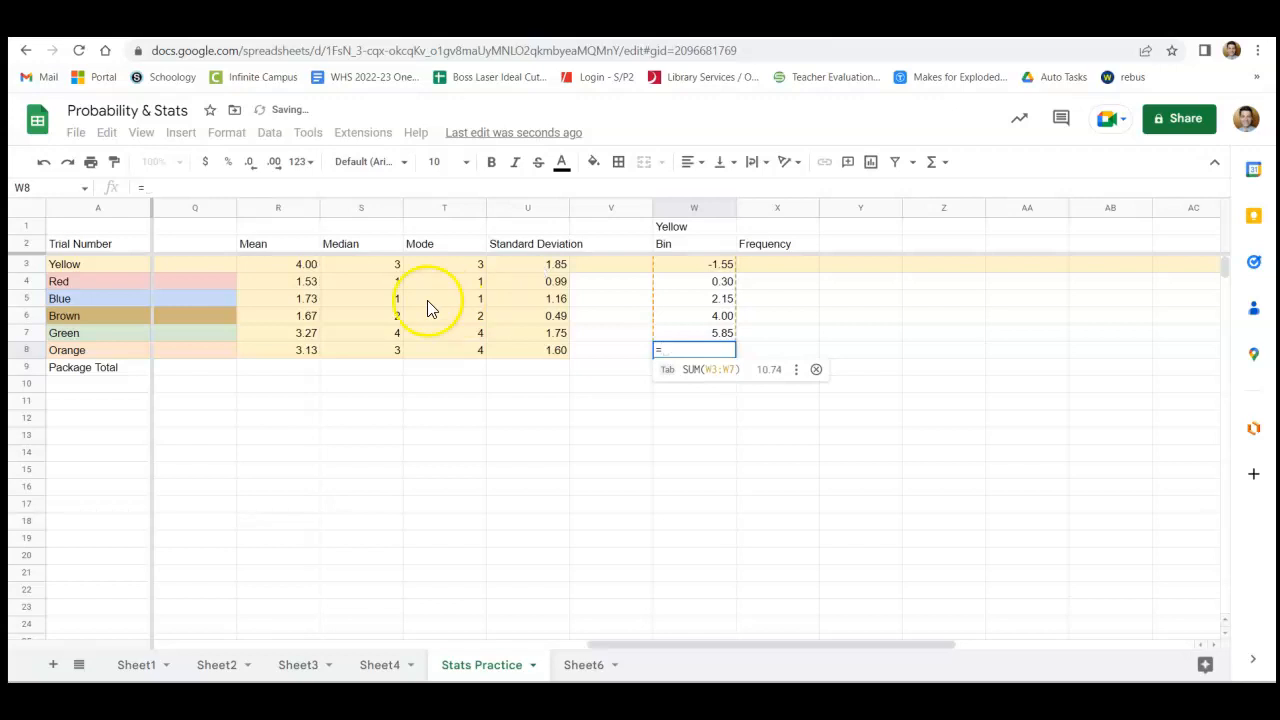
click(292, 268)
text(+2*)
click(528, 272)
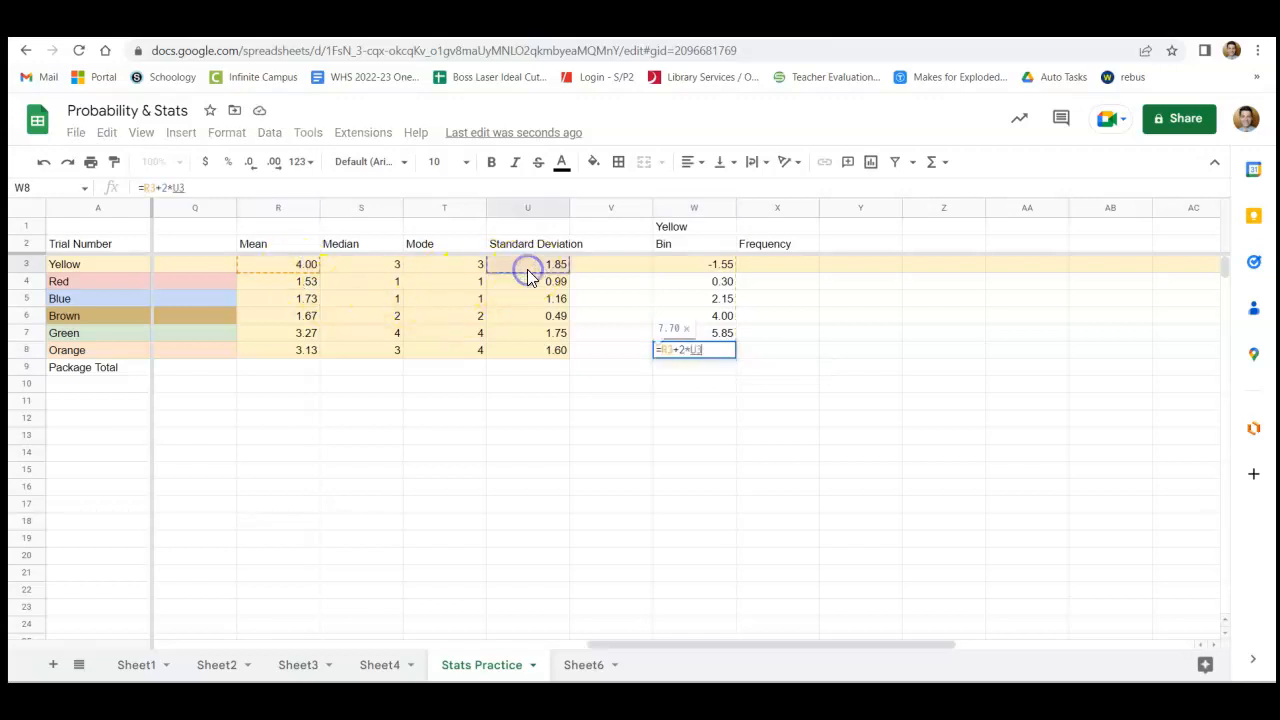
key(Return)
- Enter the formula =R3+3*U3 in W9 for the bin three standard deviations above the Yellow mean
text(=)
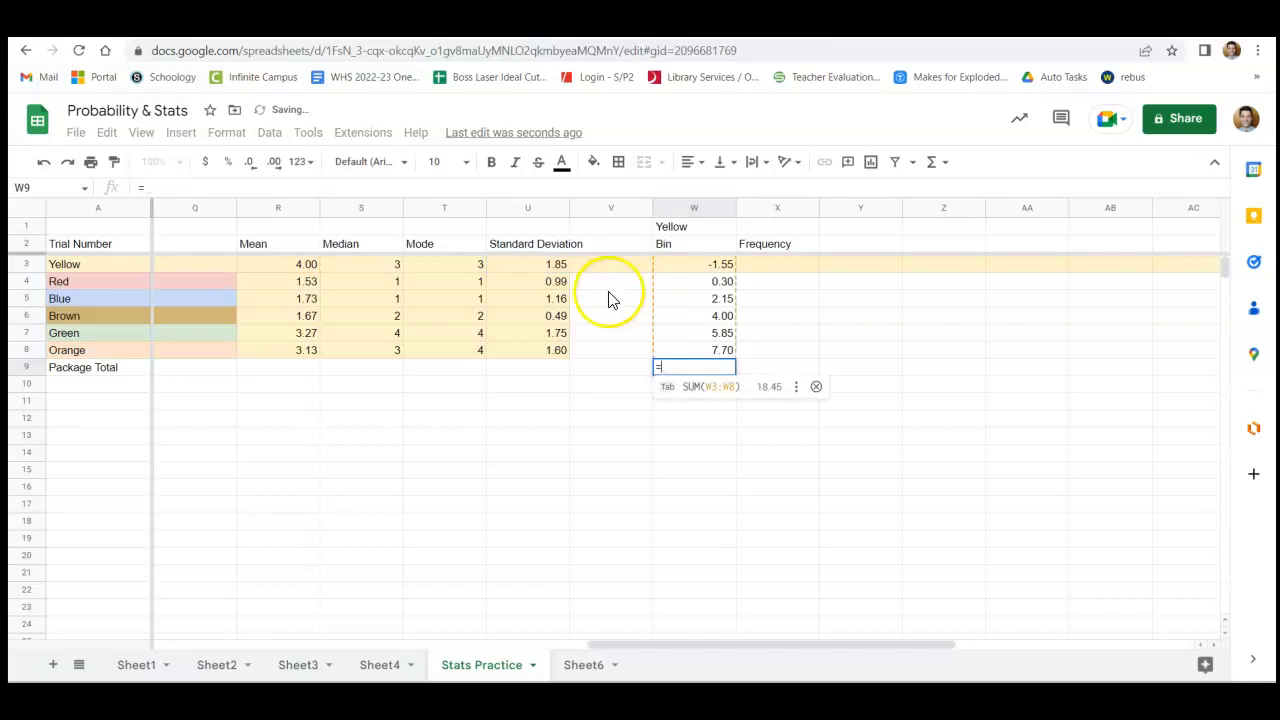
click(268, 268)
text(+3)
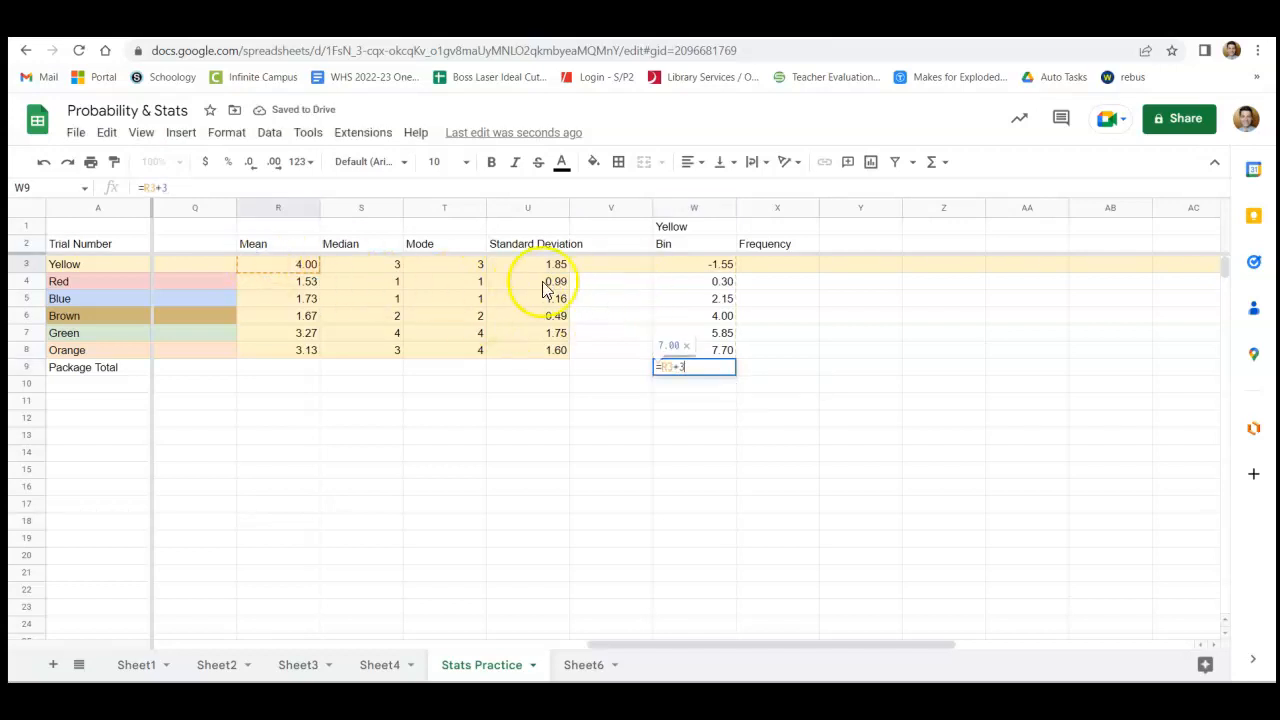
click(551, 263)
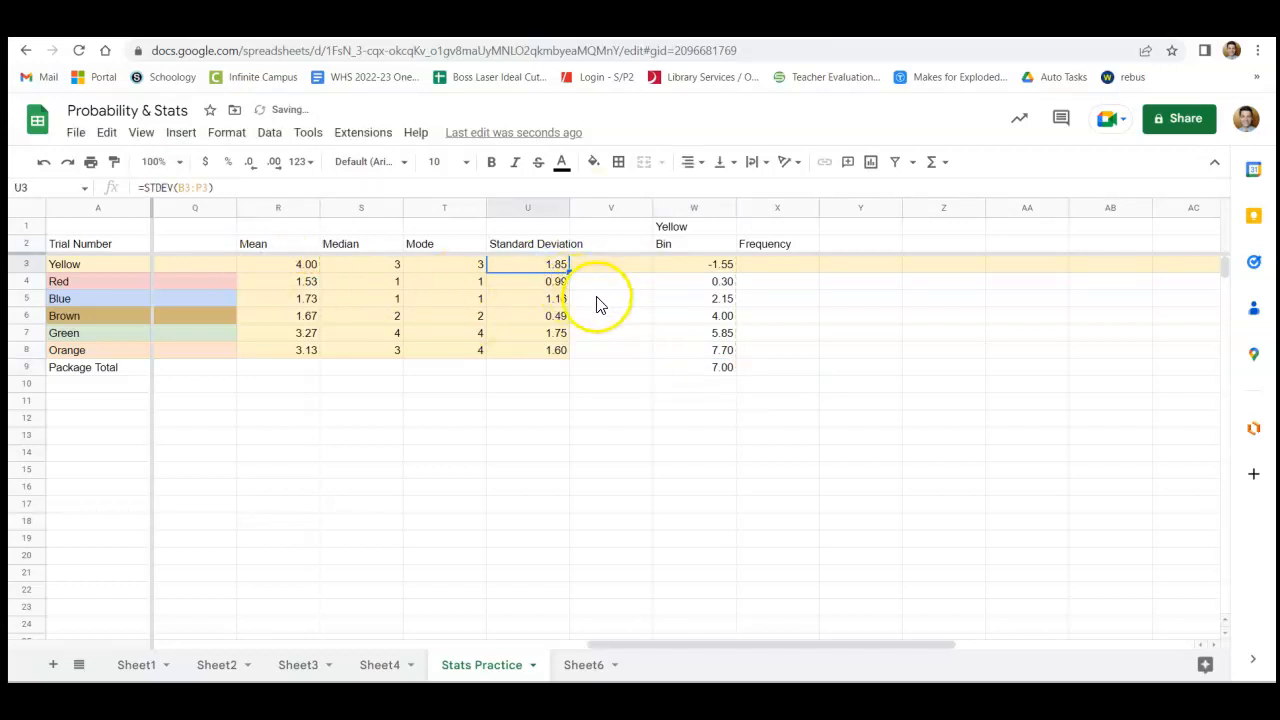
click(697, 366)
click(240, 188)
text(*)
click(528, 264)
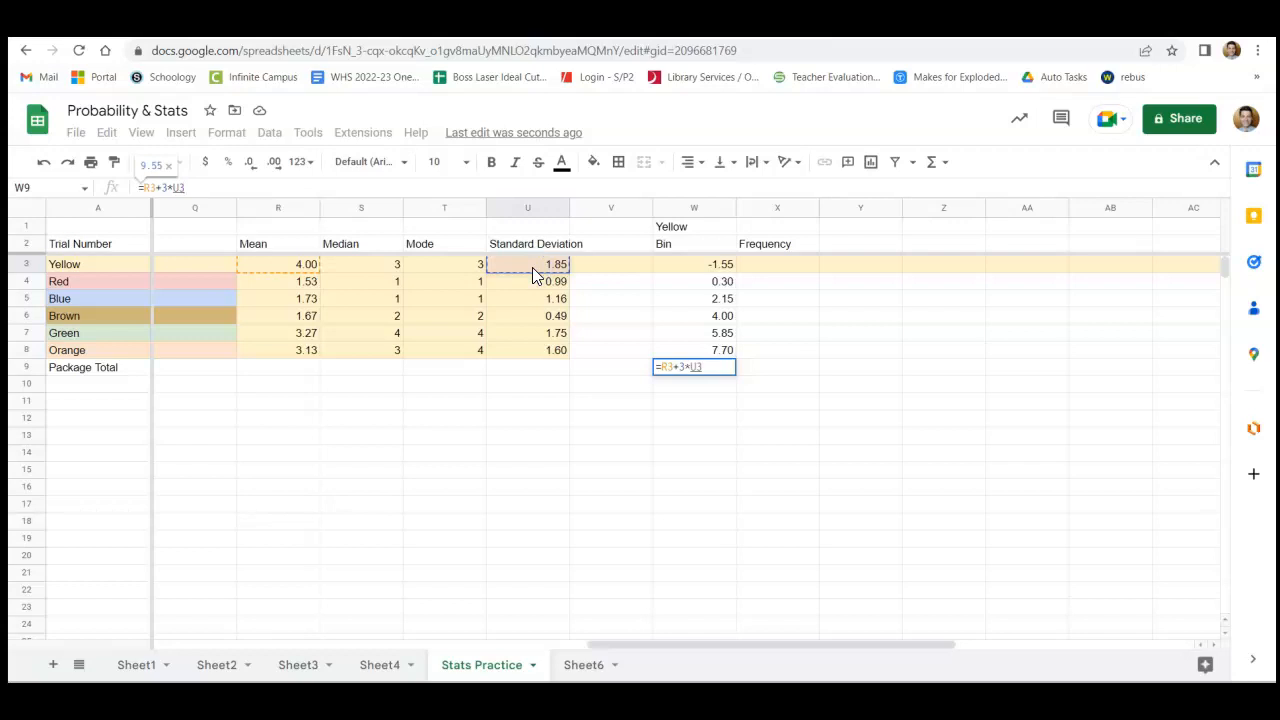
key(Return)
- Start a FREQUENCY formula in X3 with the Yellow counts B3:P3 as its data argument
click(690, 264)
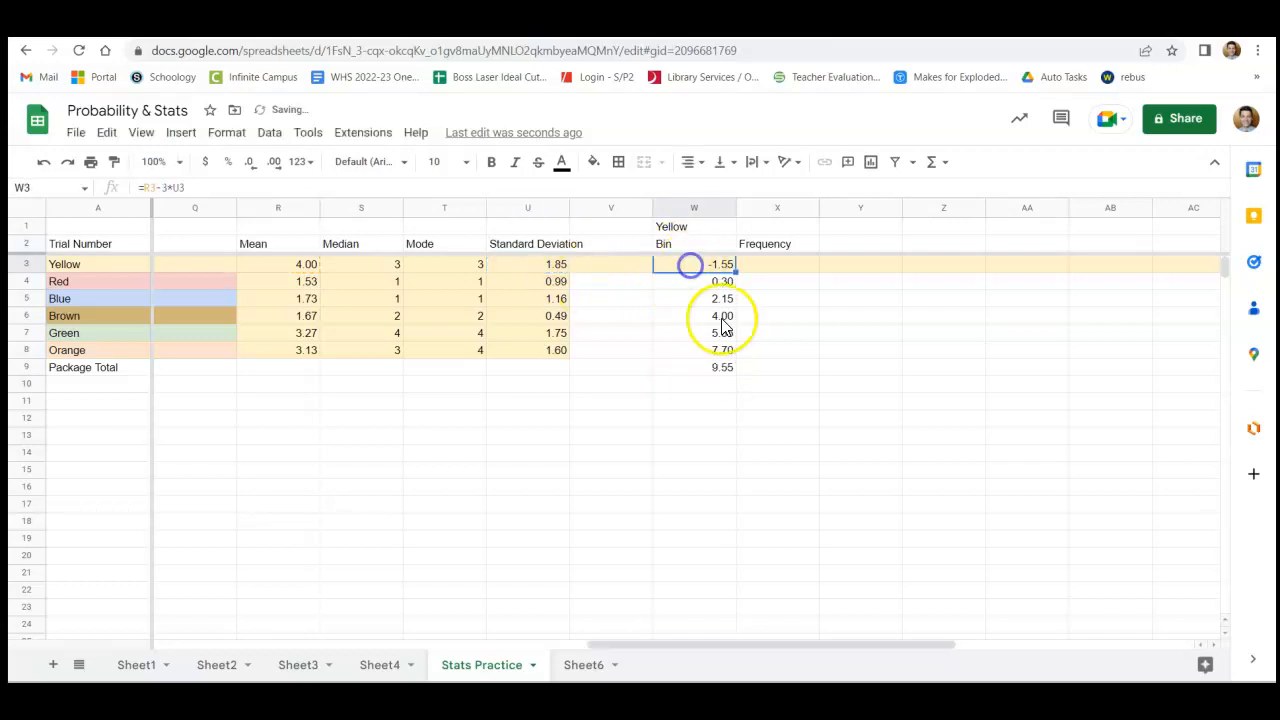
key(Down)
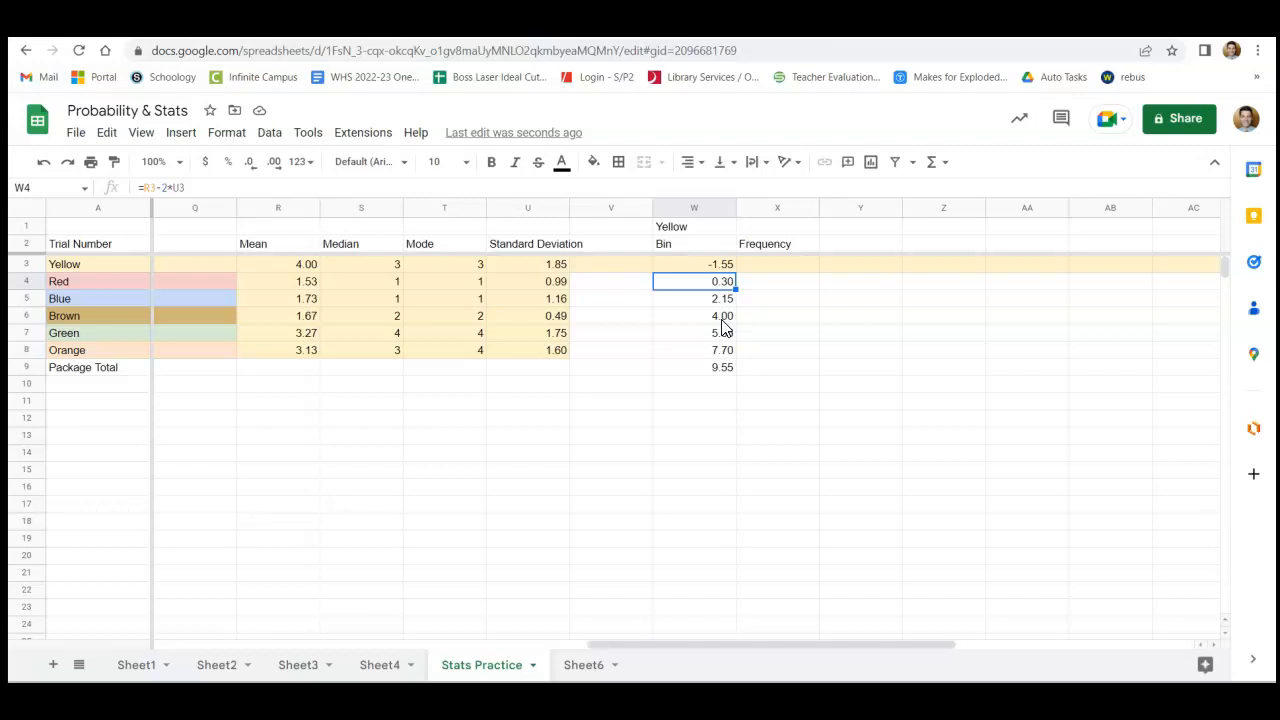
key(Right)
key(Up)
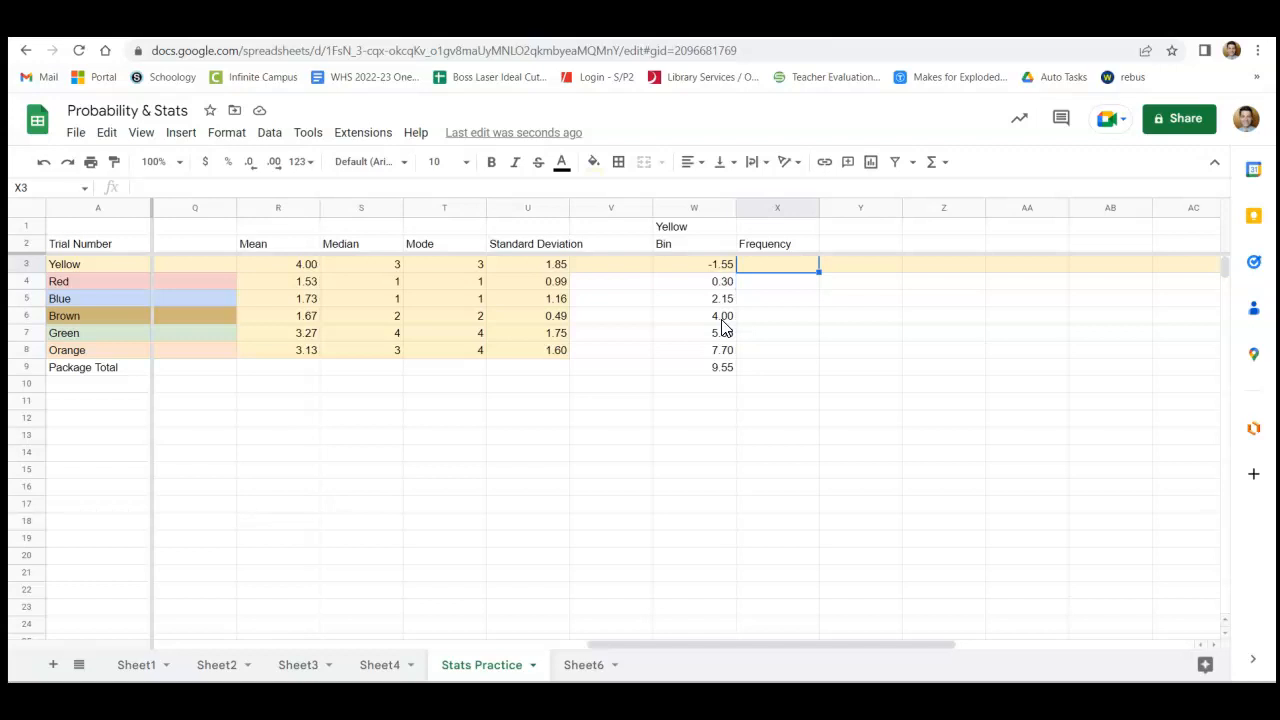
text(=frequency)
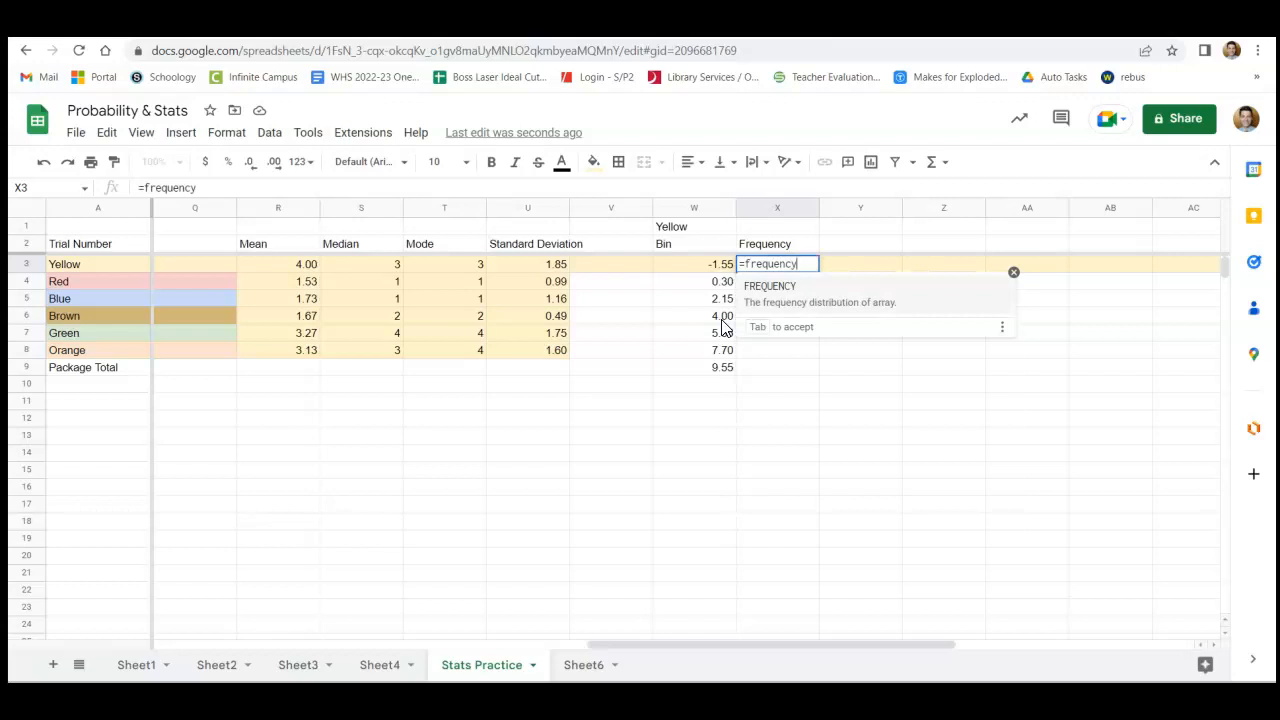
text(()
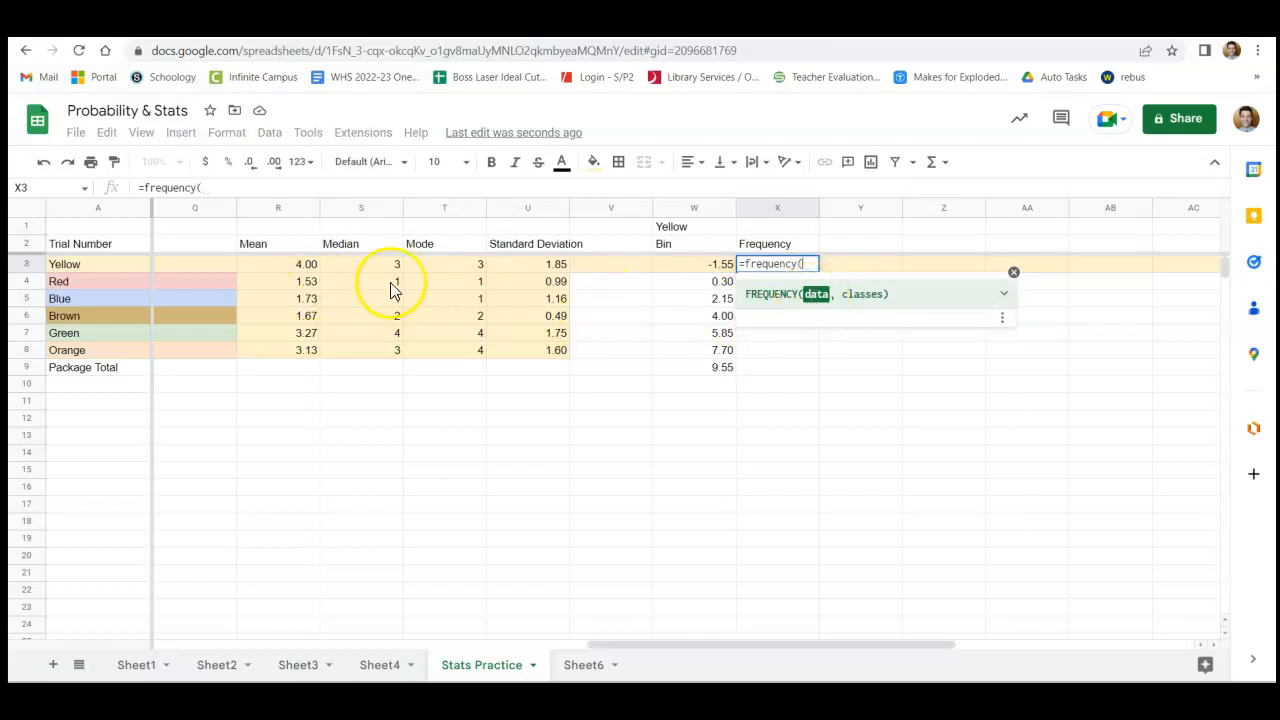
click(207, 266)
key(Left)
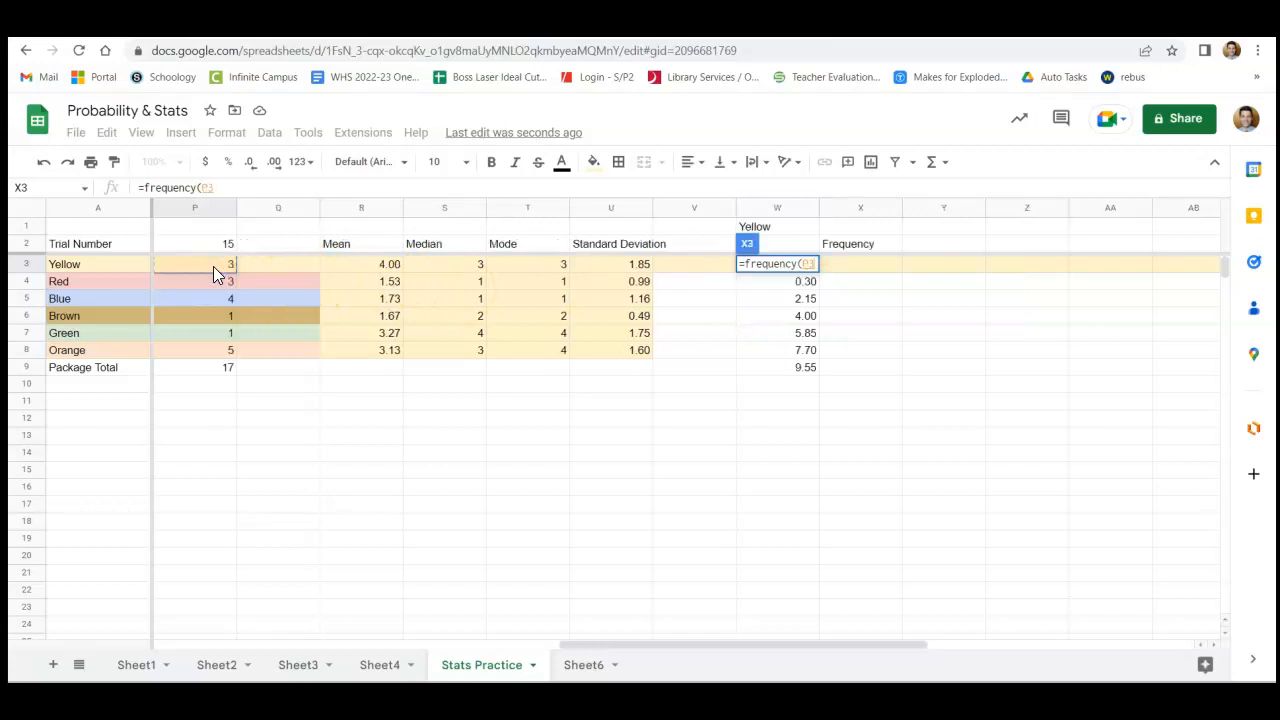
mouse_move(213, 267)
mouse_down()
mouse_move(12, 264)
mouse_move(213, 262)
mouse_up()
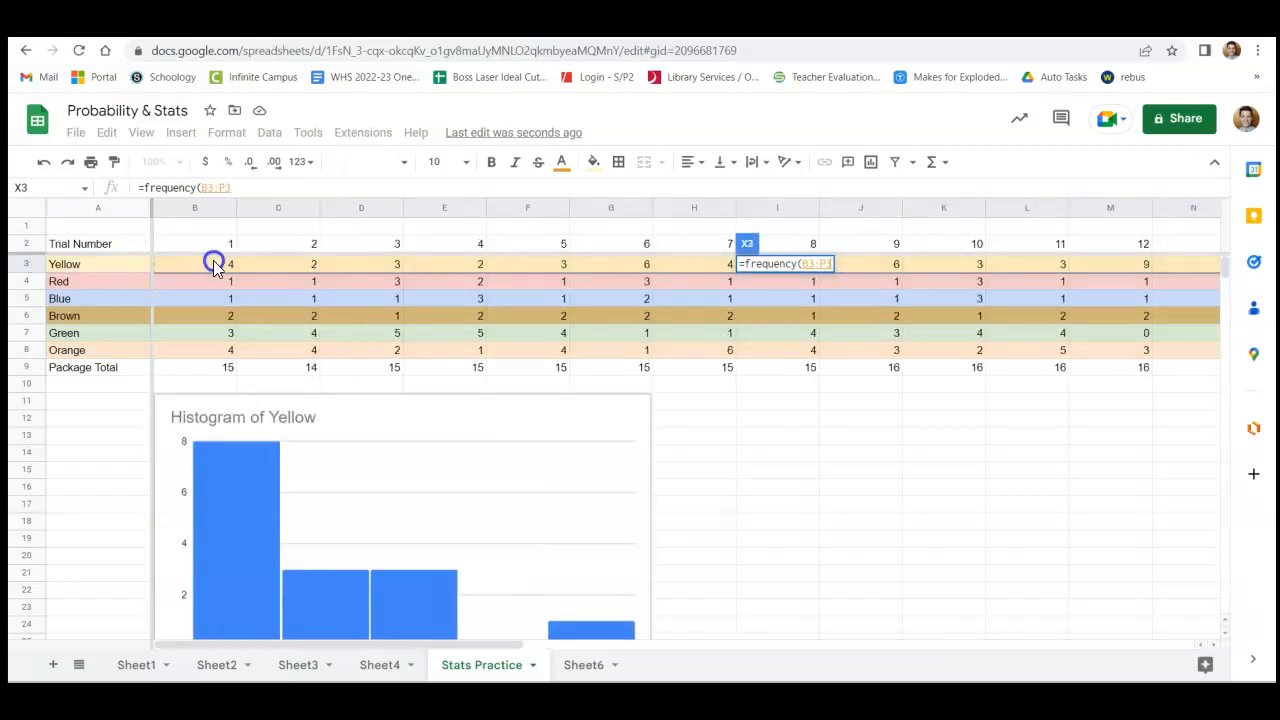
click(237, 188)
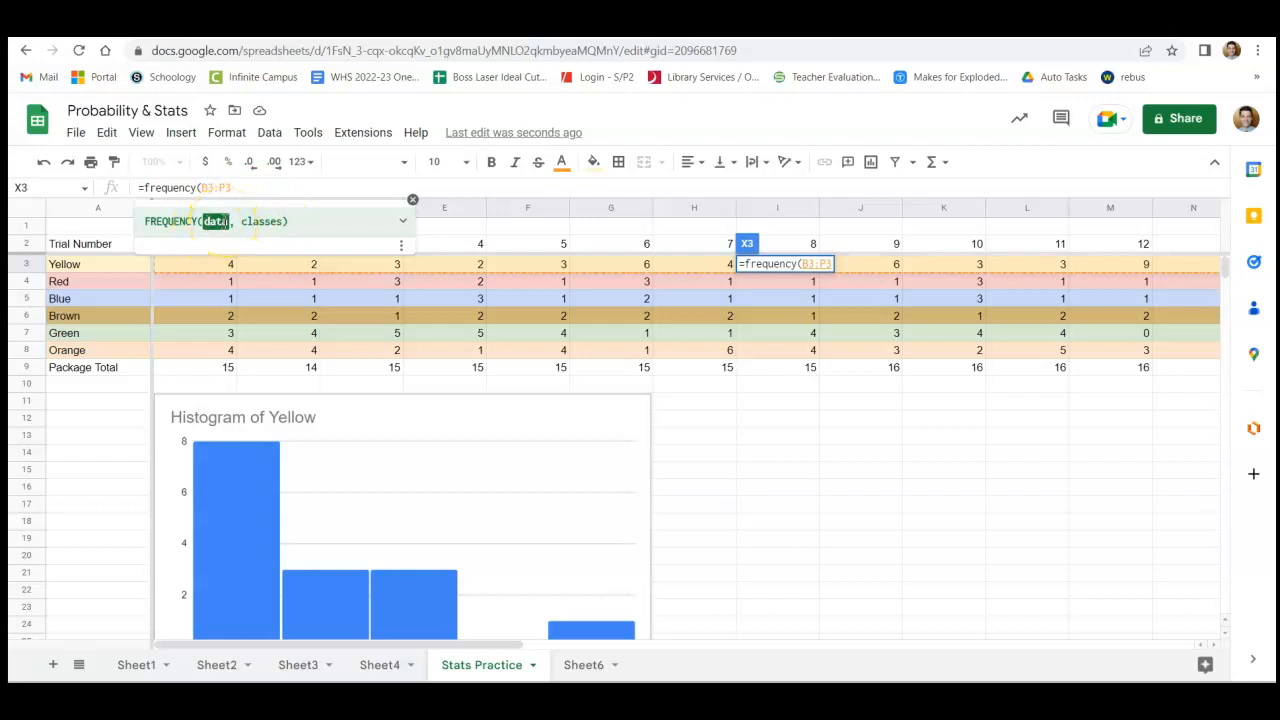
text(,)
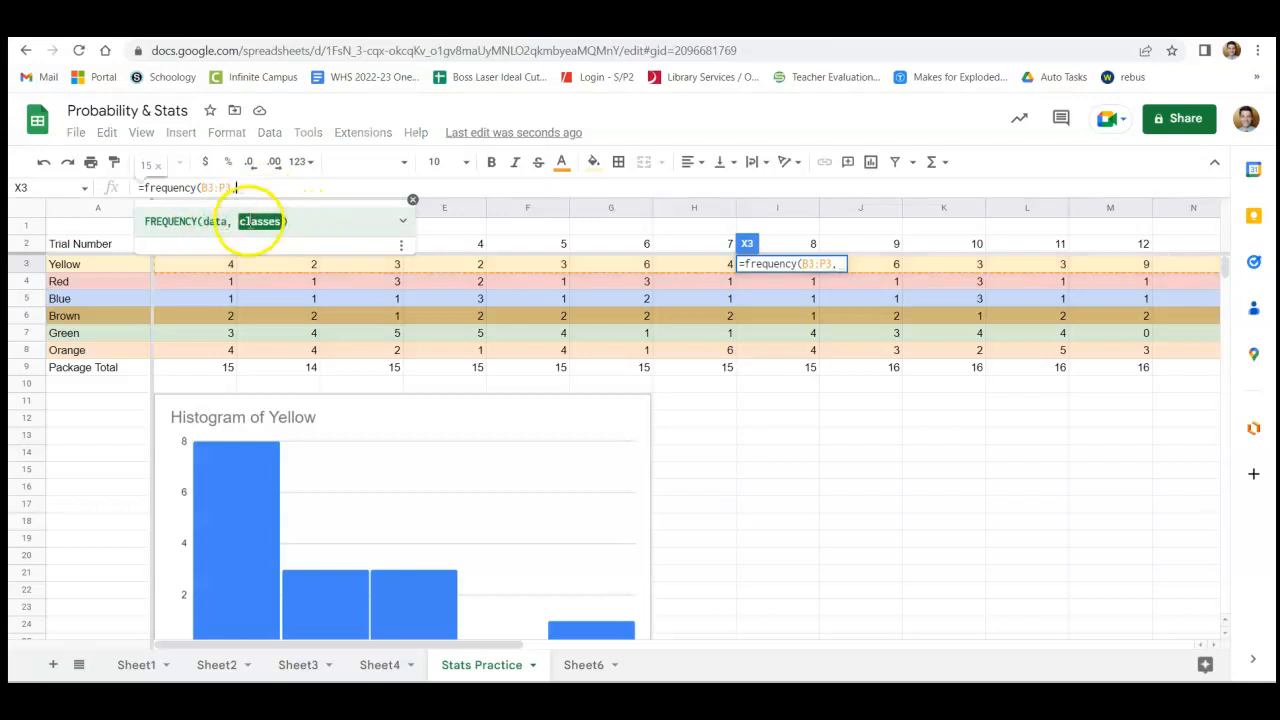
- Complete the FREQUENCY formula in X3 with the bins W3:W9 as its classes
drag(487, 646, 960, 646)
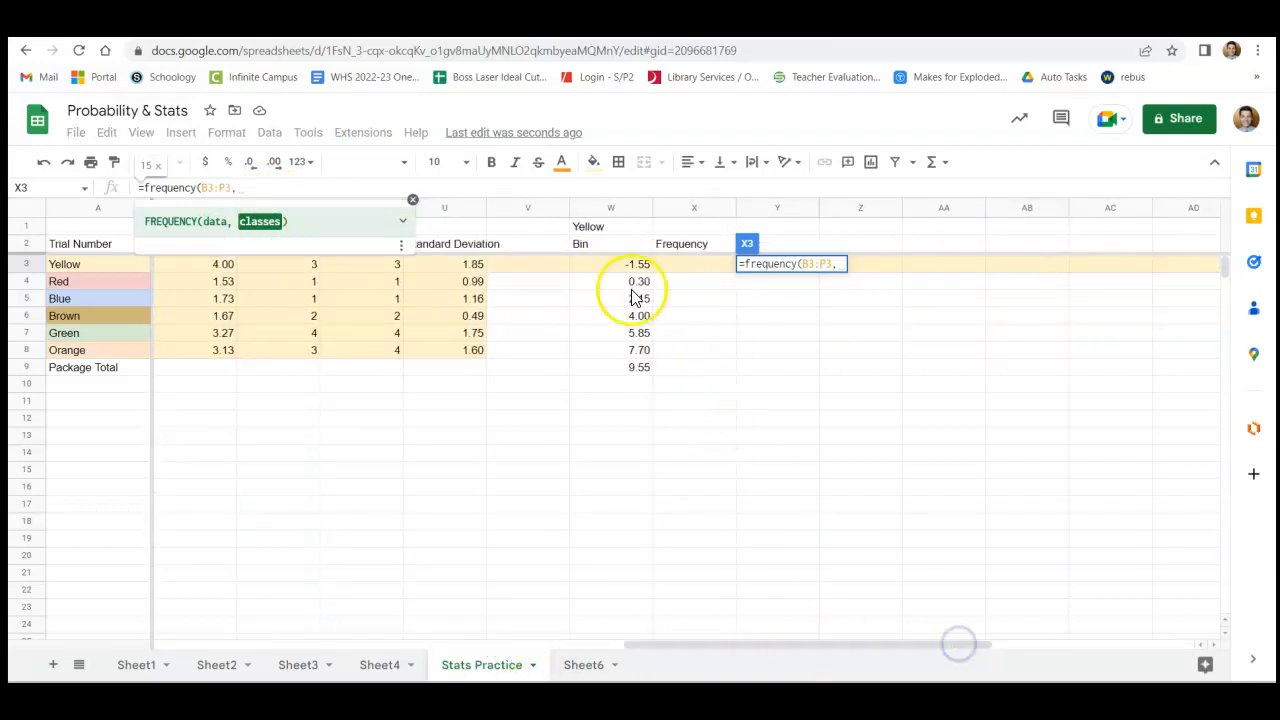
drag(627, 270, 628, 370)
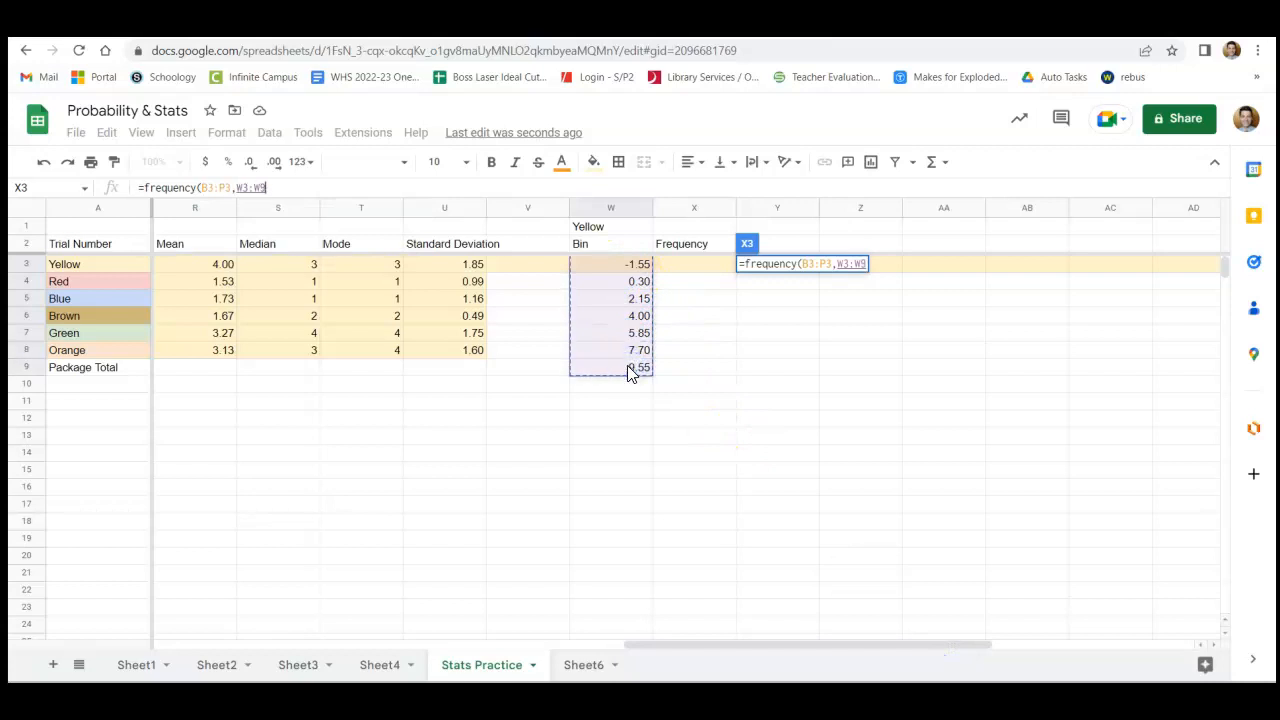
text())
key(Return)
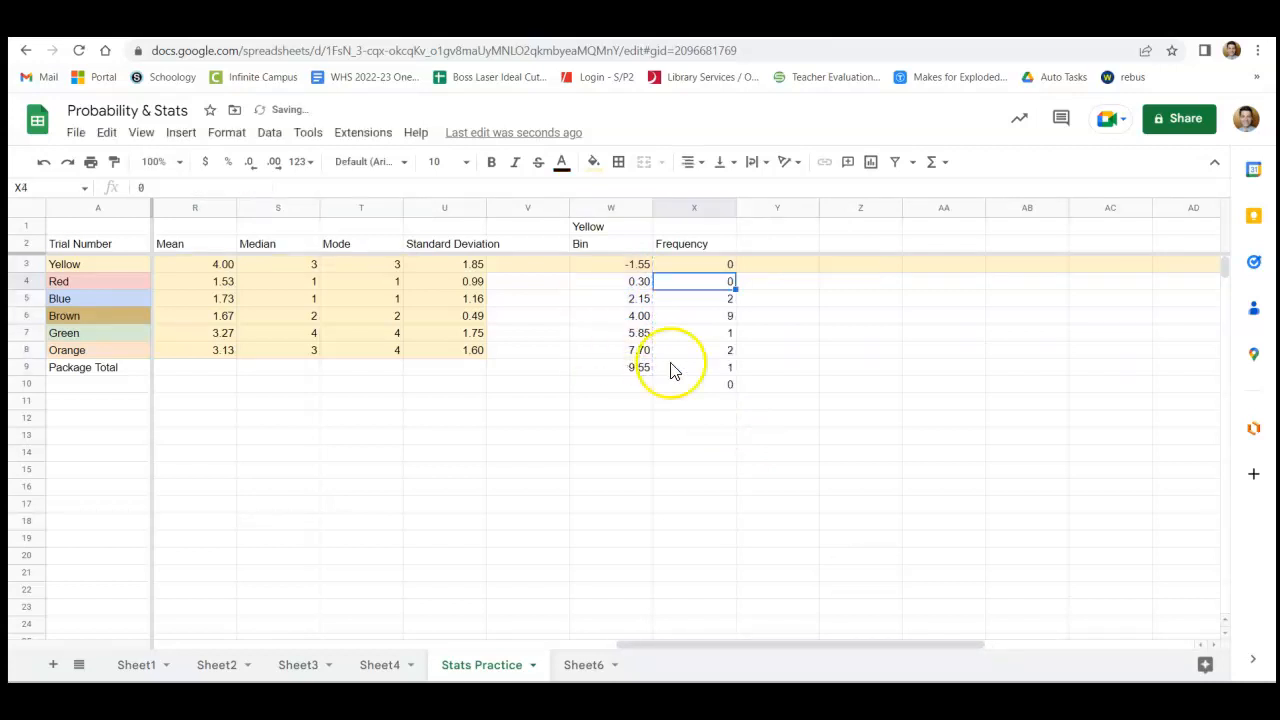
- Examine the FREQUENCY formula in X3 and the contents of the cells below it in the Frequency column
click(722, 265)
key(Down)
key(Down)
key(Down)
key(Up)
key(Up)
key(Up)
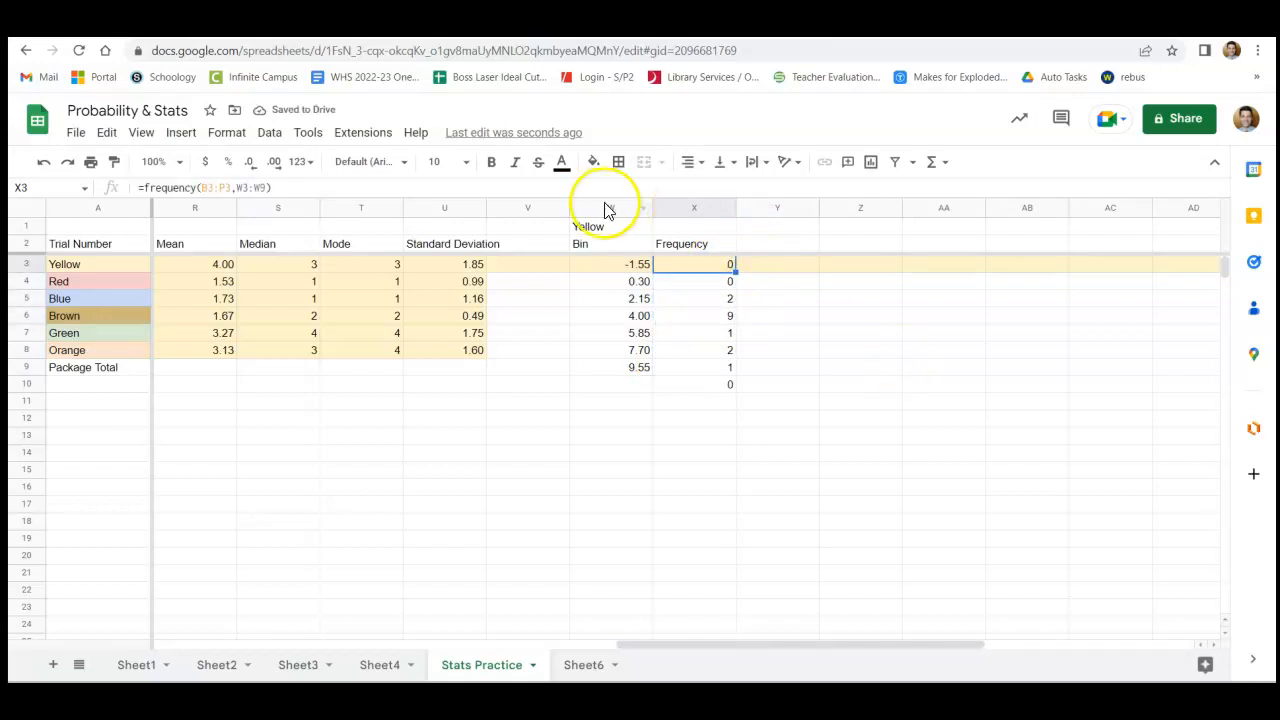
click(297, 190)
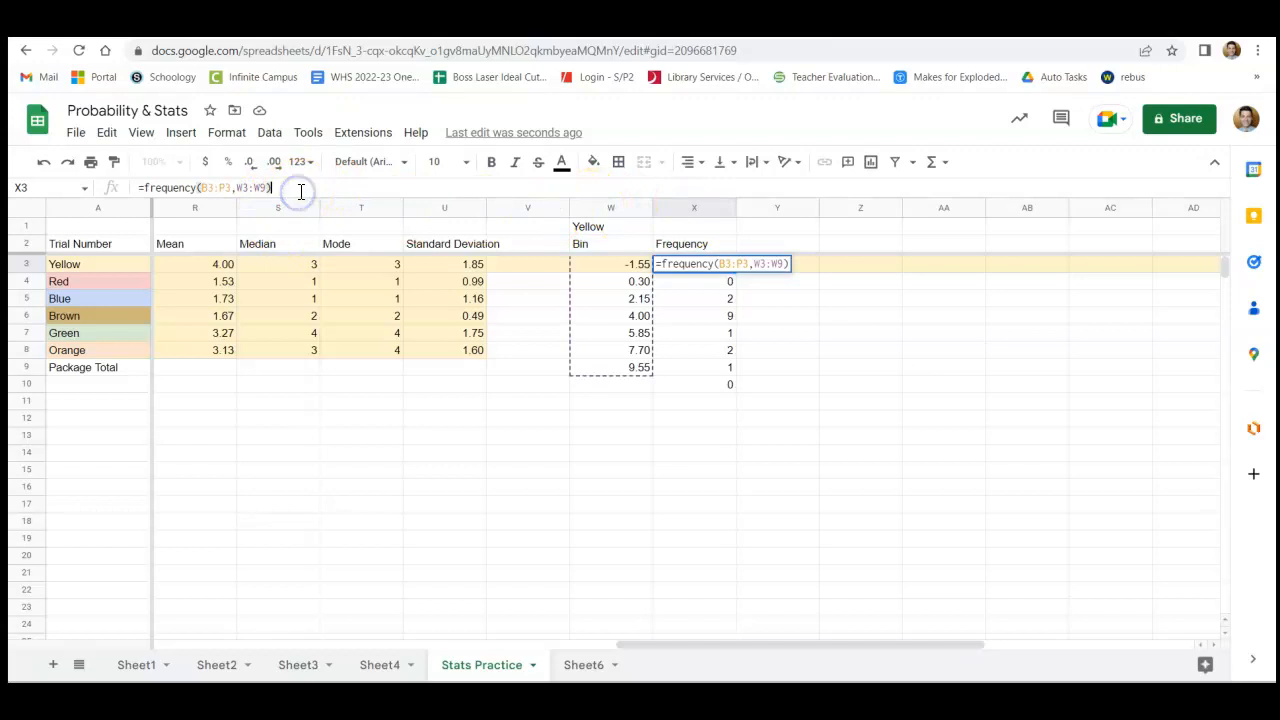
key(Escape)
click(741, 281)
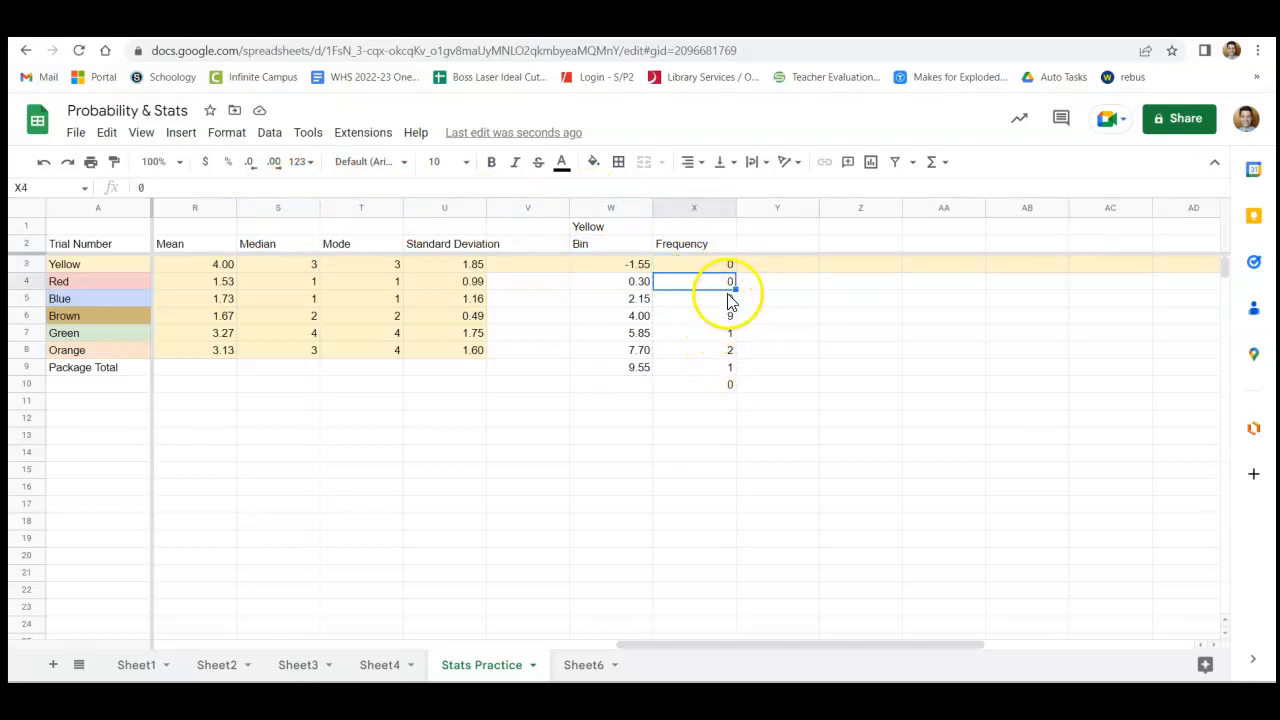
click(700, 266)
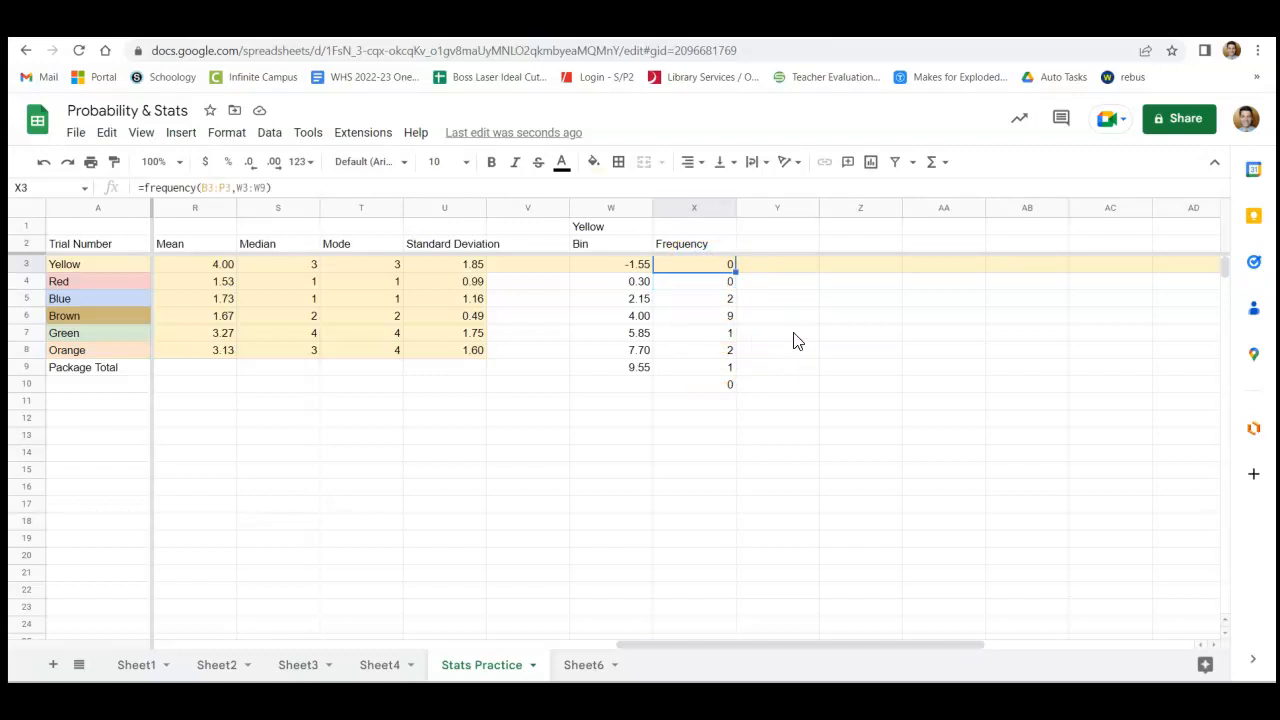
- Examine the first two Yellow bins with their frequencies, and the Yellow statistics in row 3
key(Left)
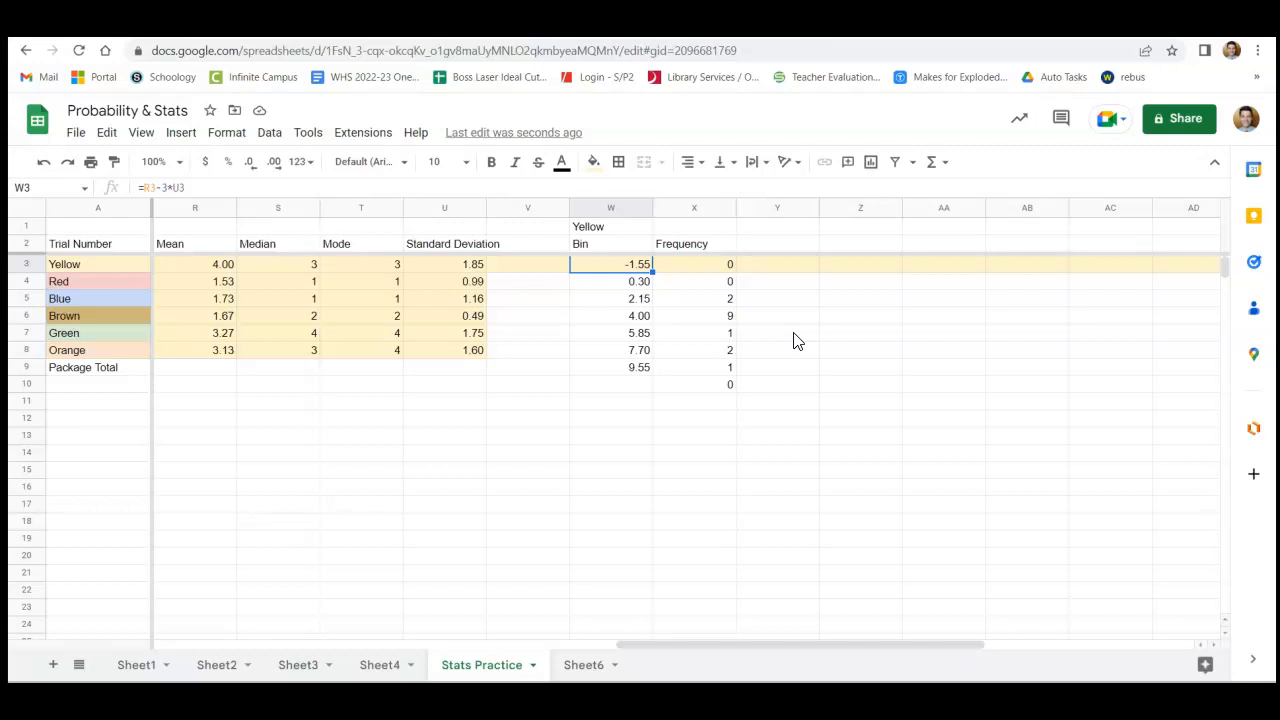
key(Left)
key(Left)
key(Left)
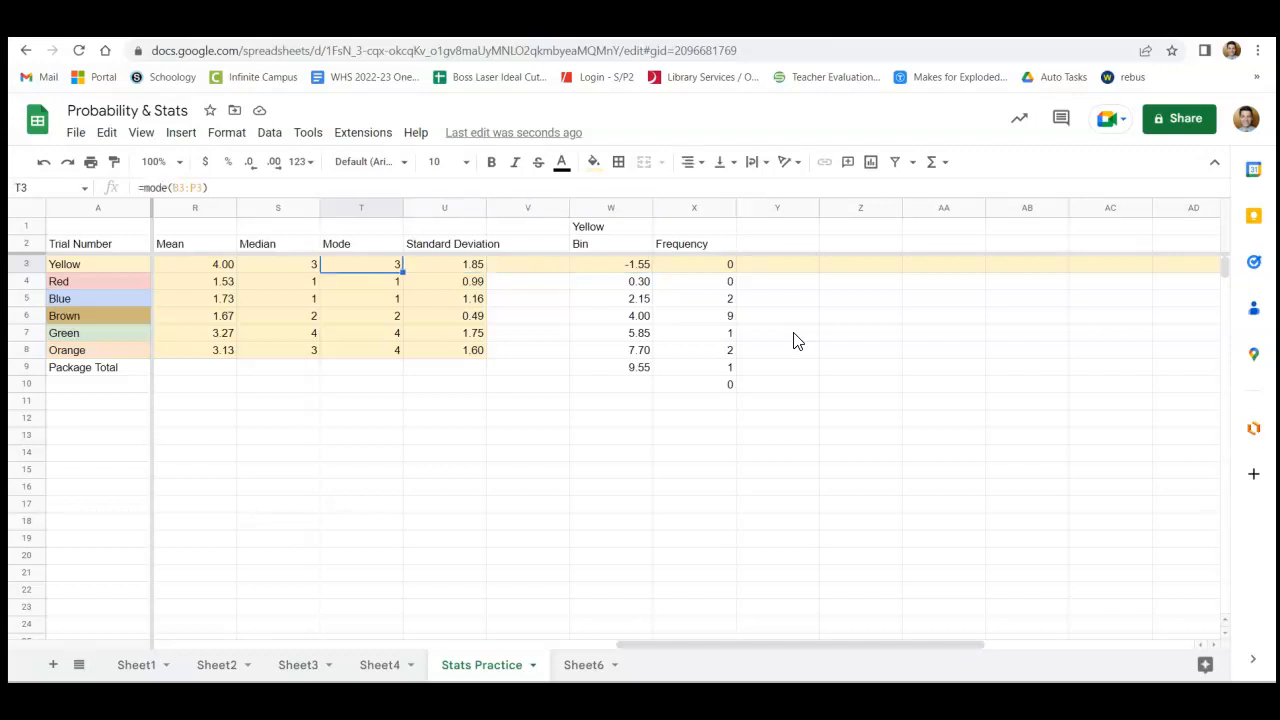
key(Right)
key(Right)
key(Right)
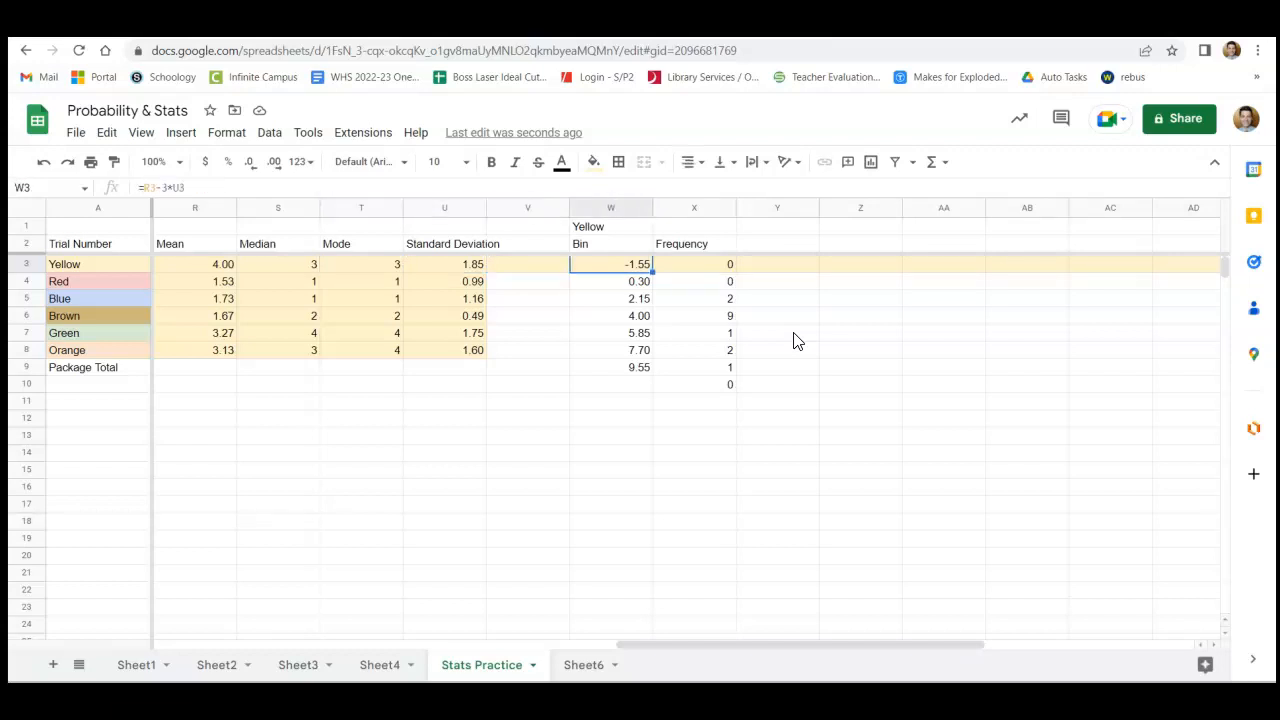
key(Down)
key(Right)
key(Left)
key(Right)
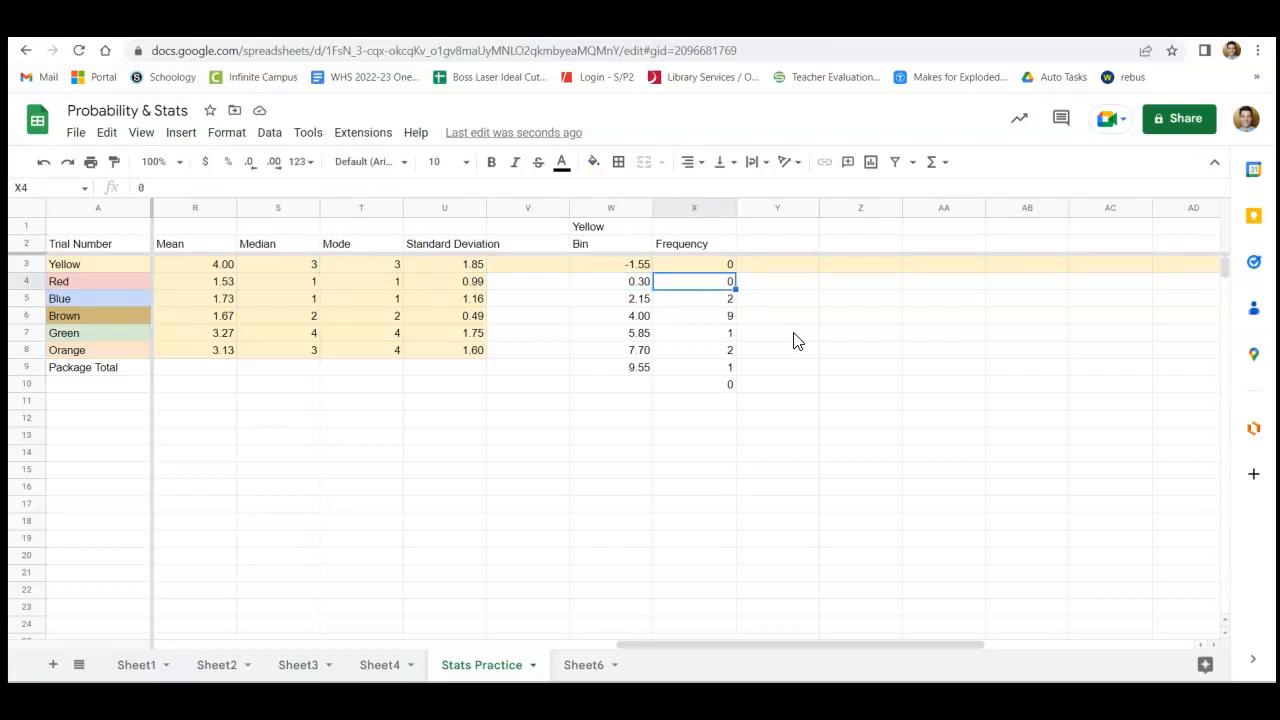
key(Left)
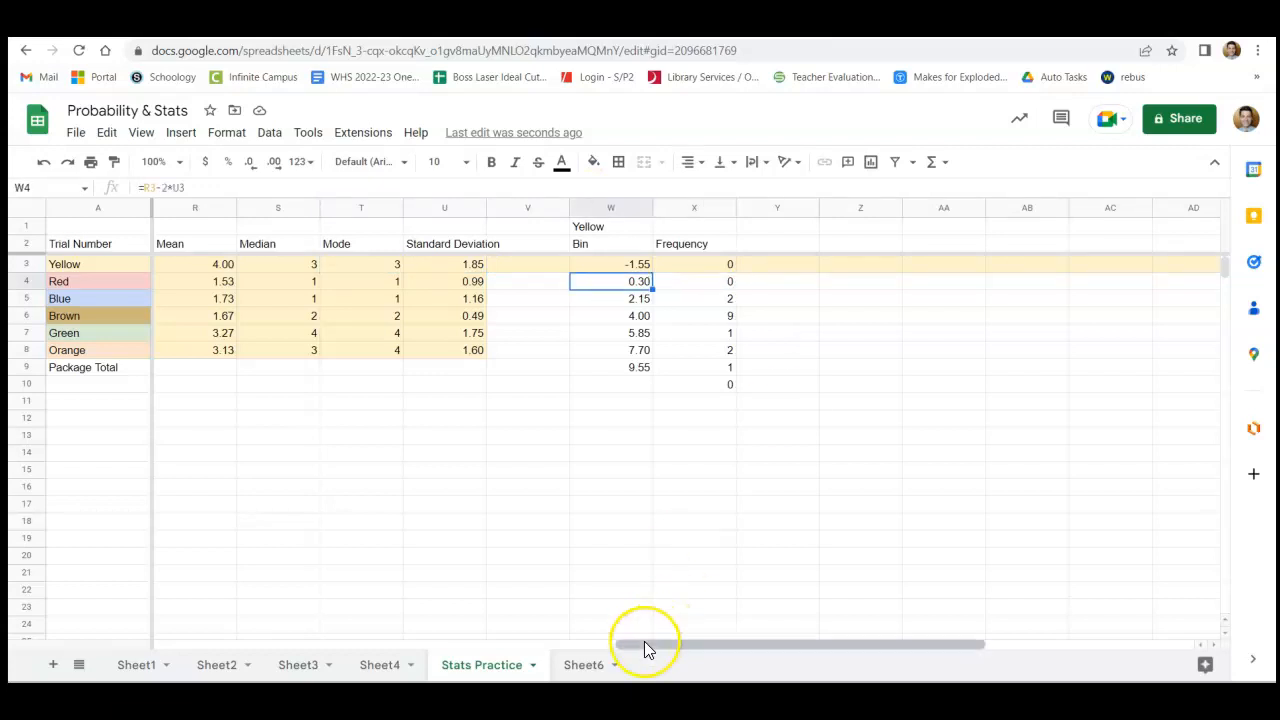
- Examine the Yellow counts in row 3 one by one, from trial 15 back to trial 1
drag(644, 641, 640, 643)
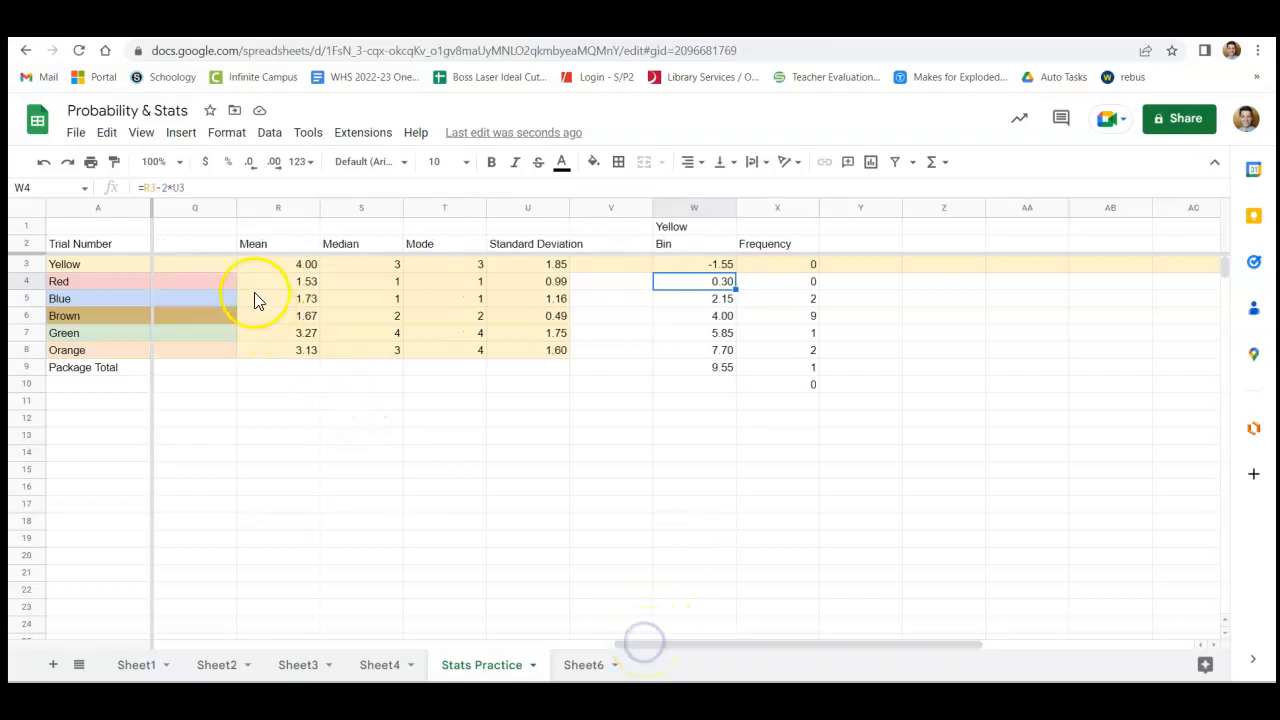
click(234, 265)
click(765, 637)
drag(765, 642, 631, 645)
click(458, 265)
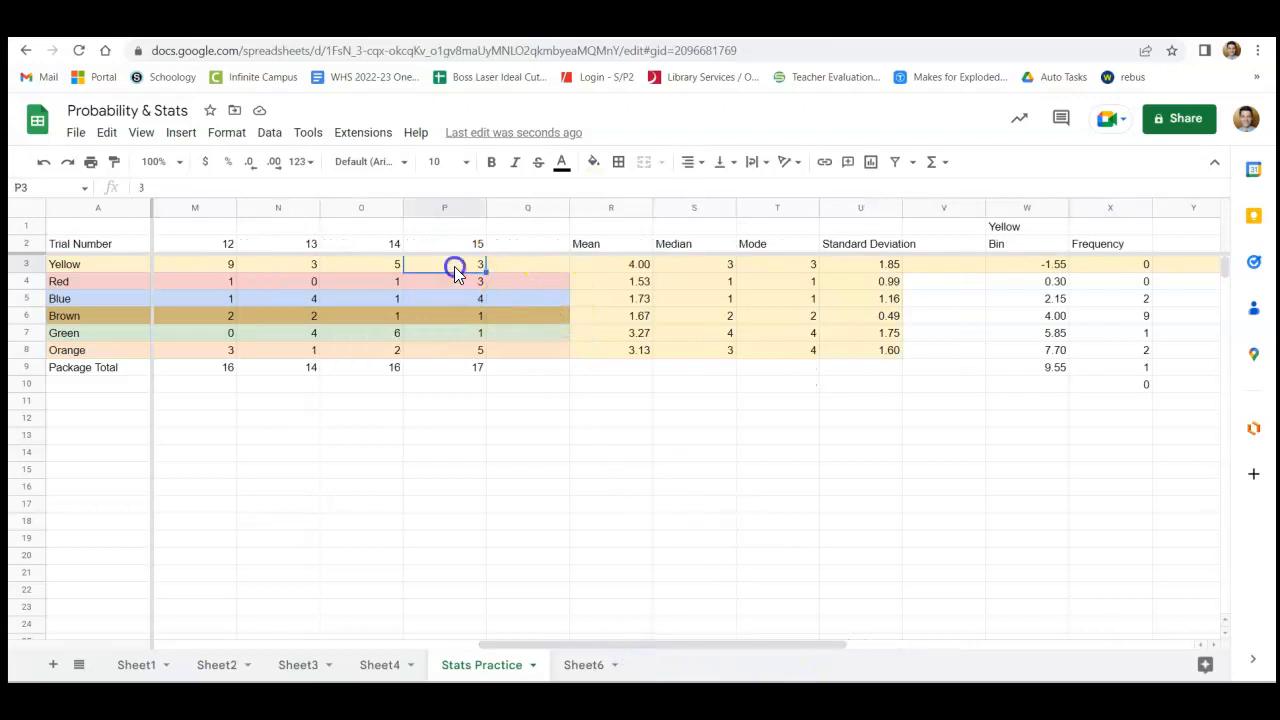
key(Left)
key(Left)
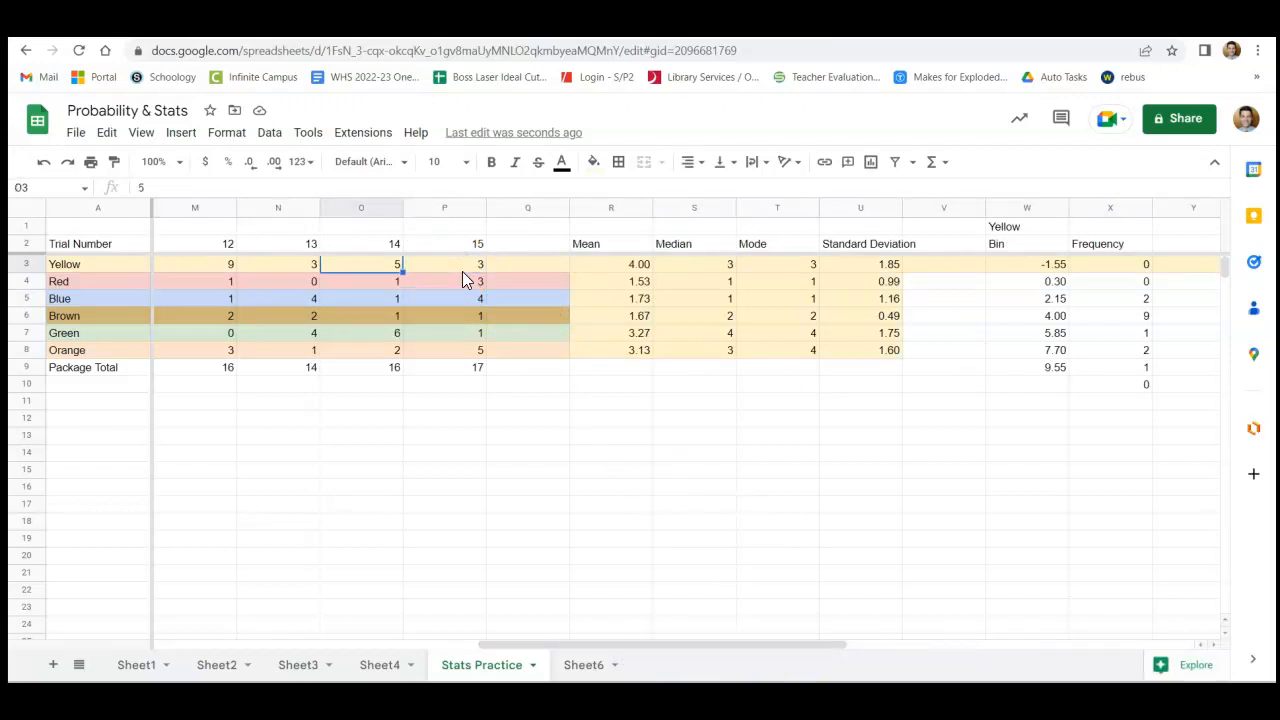
key(Left)
key(Left)
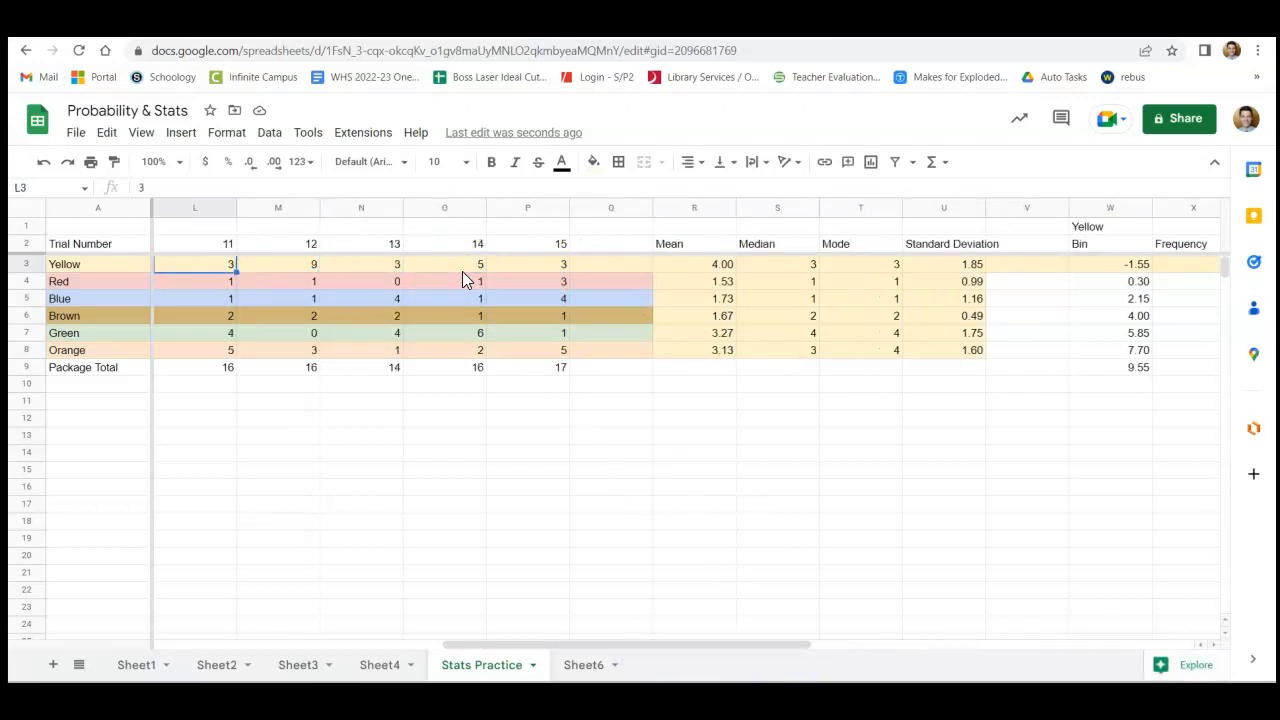
key(Left)
key(Left)
key(Left)
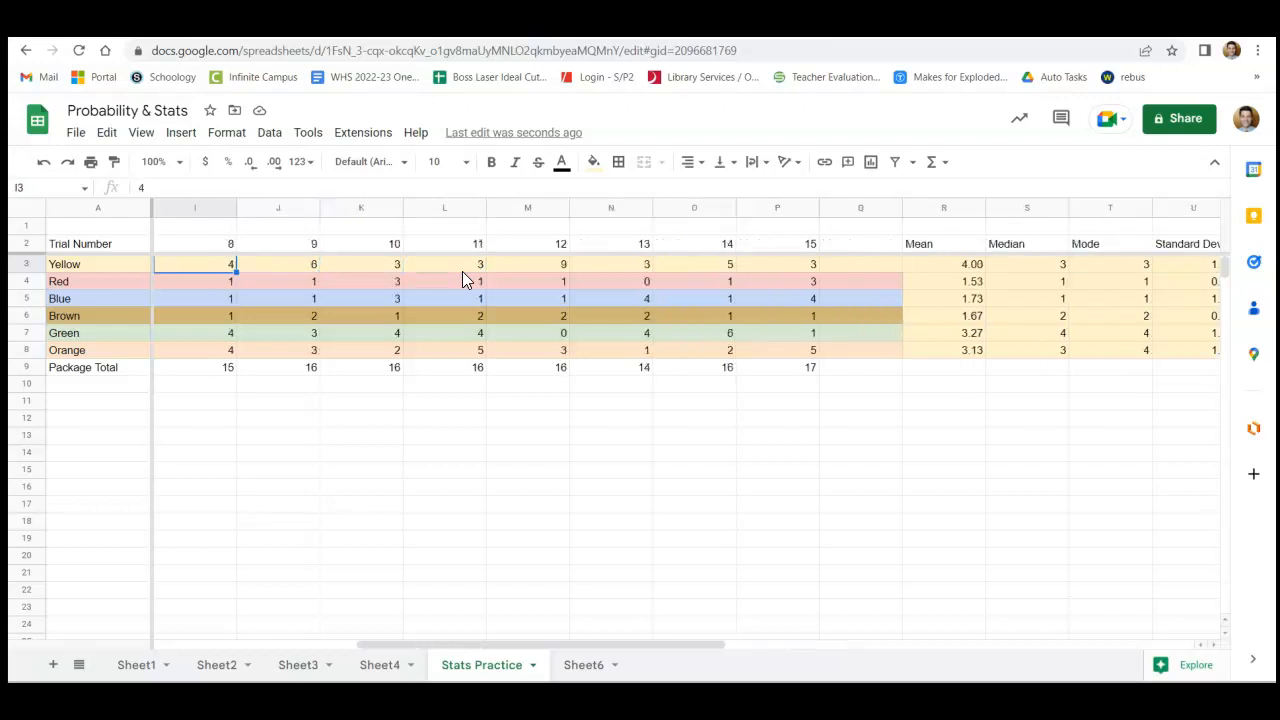
key(Left)
key(Left)
key(Left)
key(Left)
key(Left)
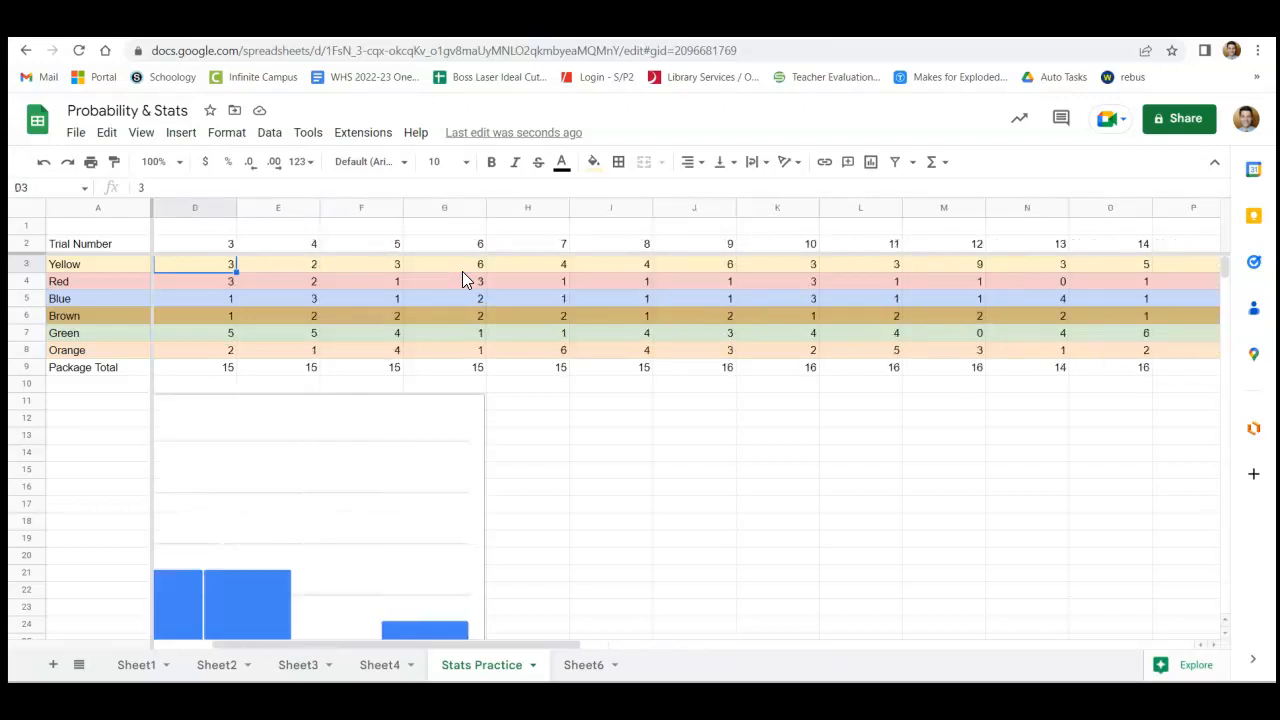
key(Left)
key(Left)
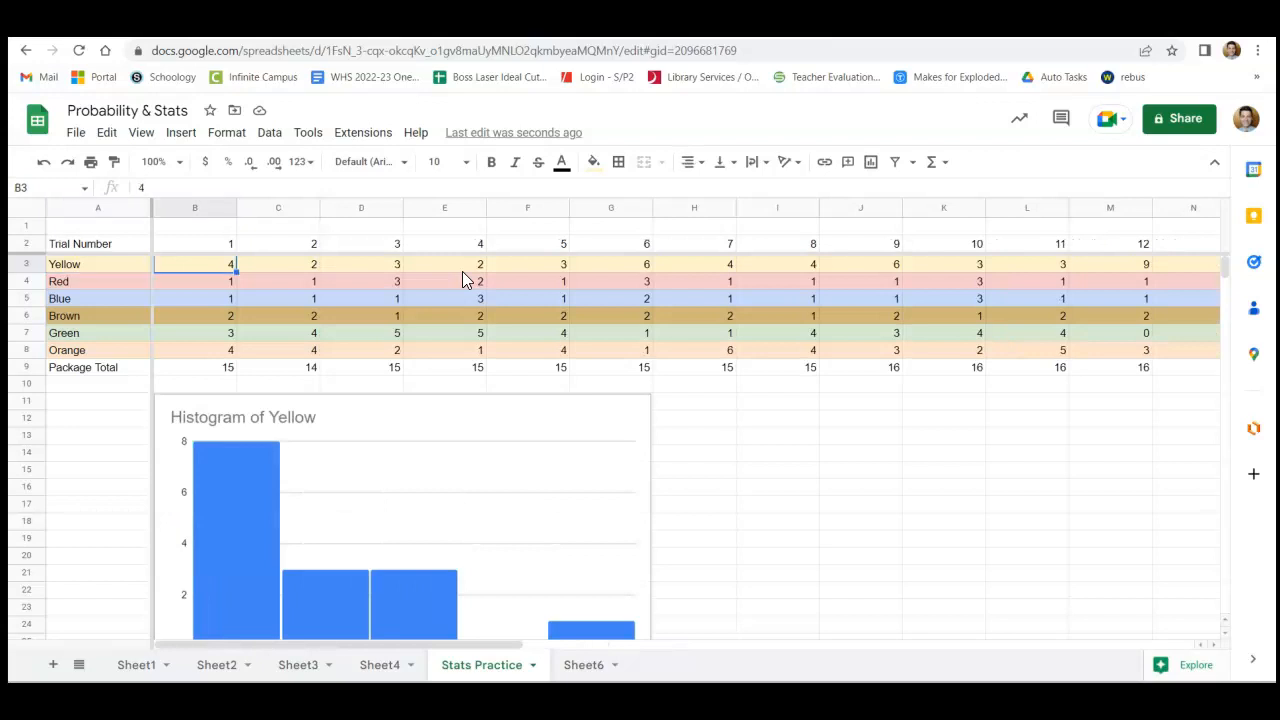
- Select the two Yellow counts of 2, under trials 2 and 4
key(Right)
click(462, 268)
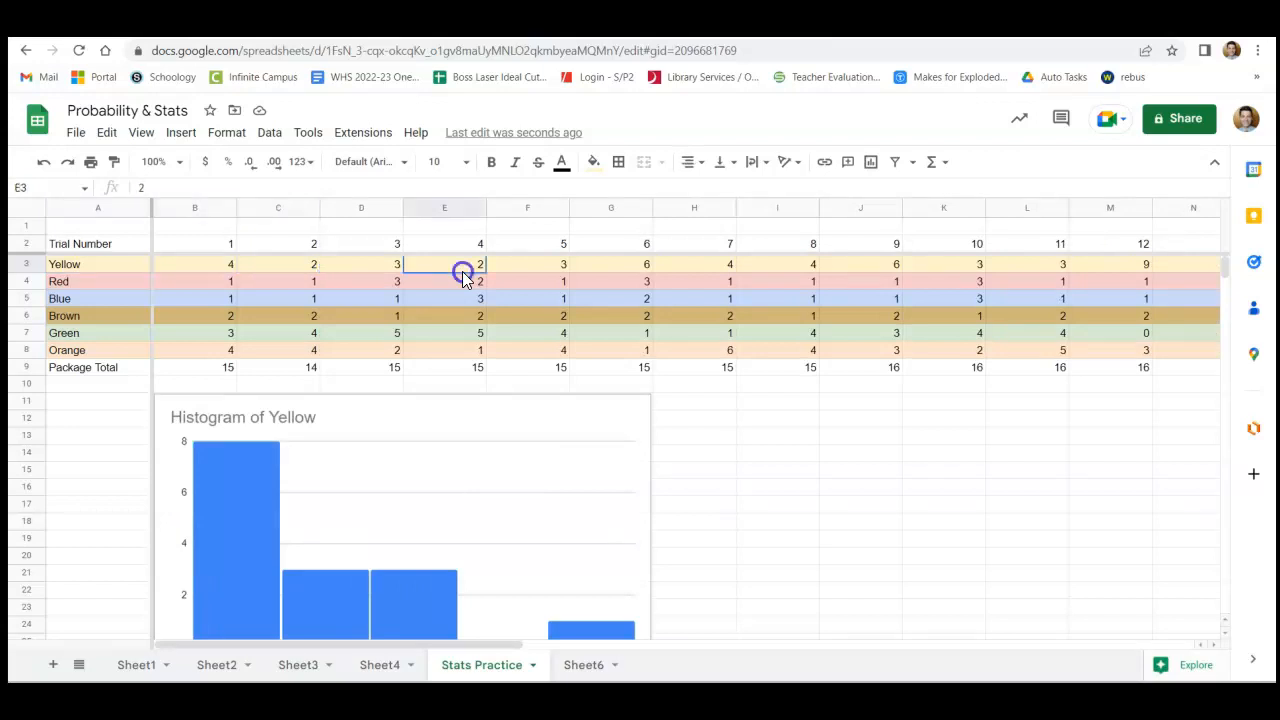
ctrl+click(286, 265)
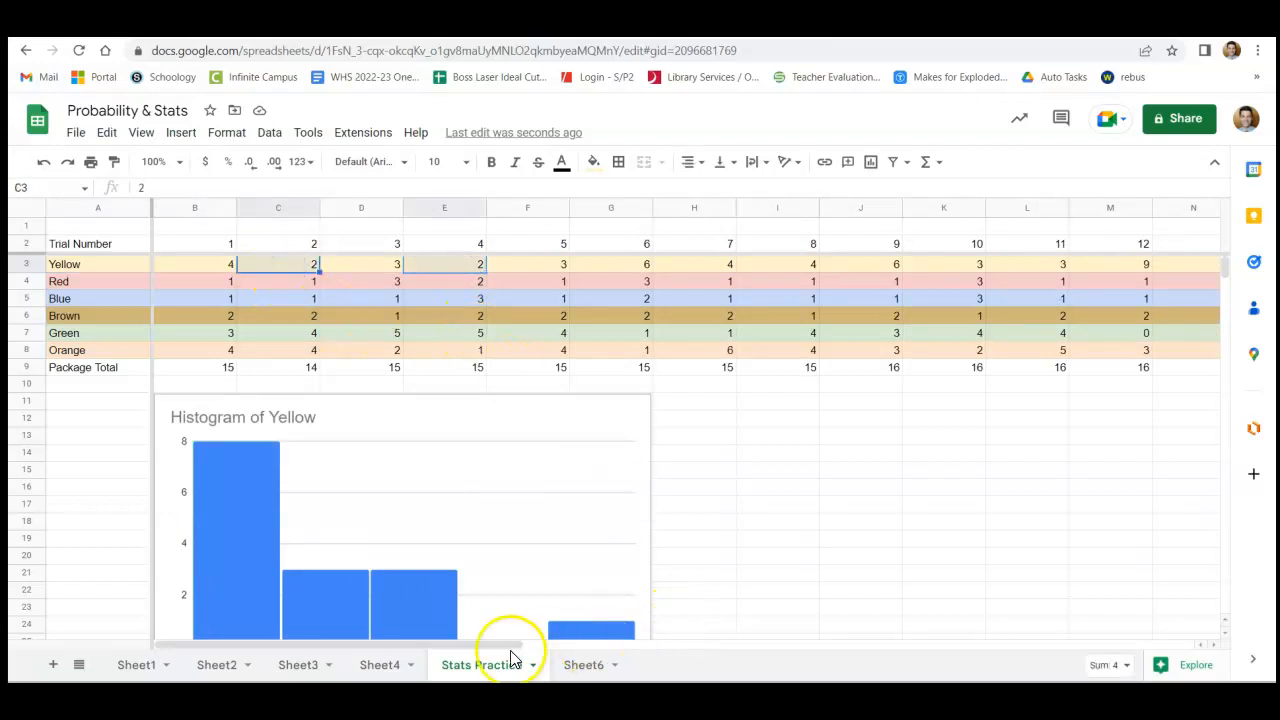
- Examine the Yellow bins in W5:W9 one after another, together with the frequencies beside them
drag(499, 645, 849, 648)
drag(970, 298, 1029, 297)
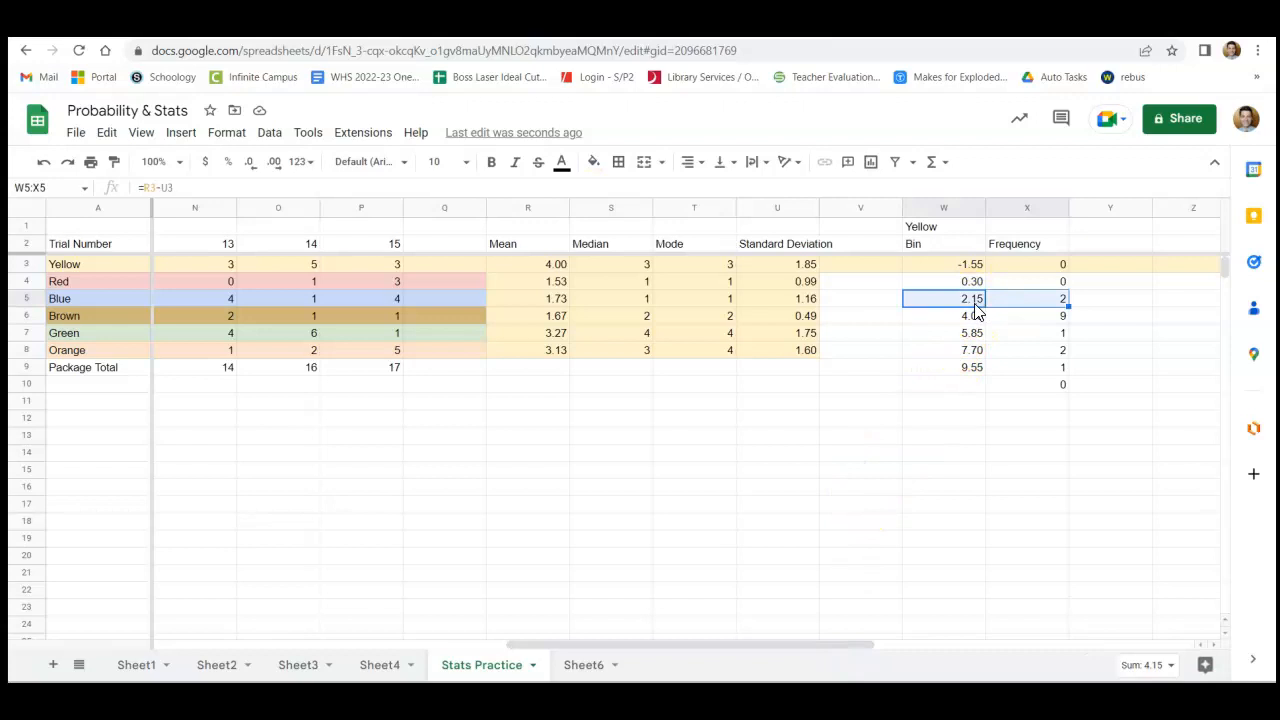
click(1031, 299)
click(978, 300)
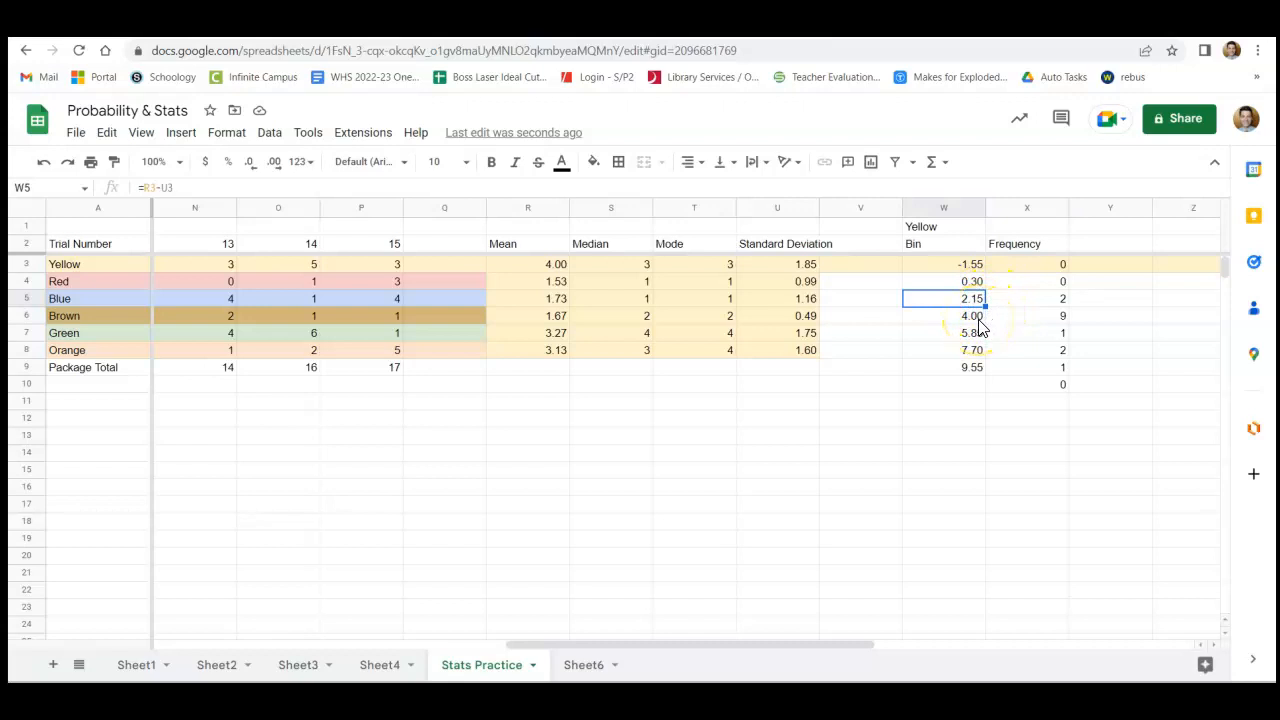
click(970, 316)
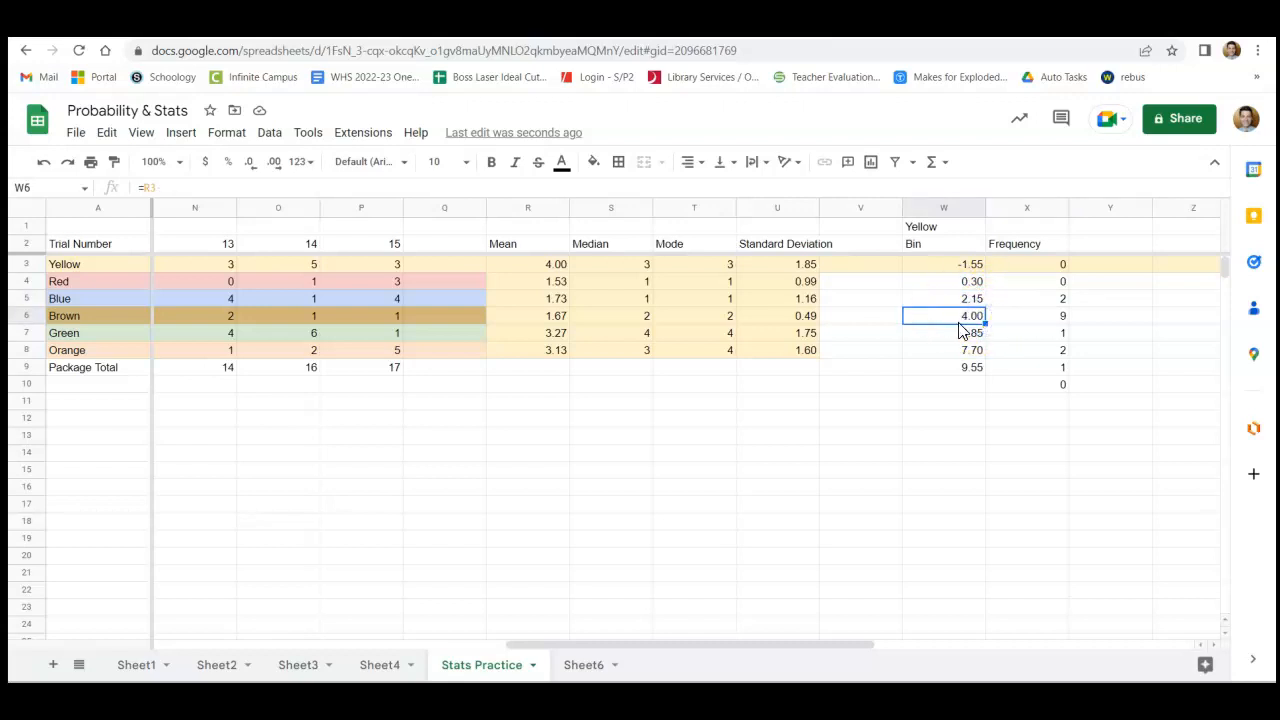
click(955, 333)
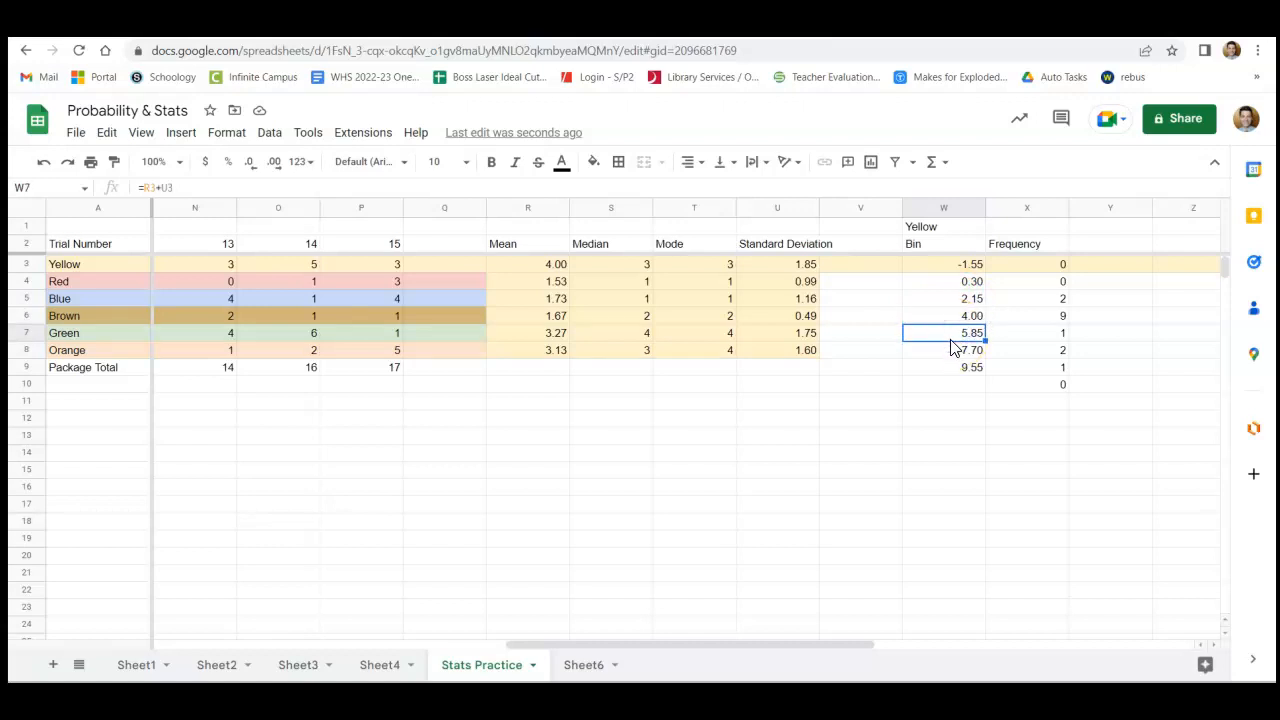
click(974, 352)
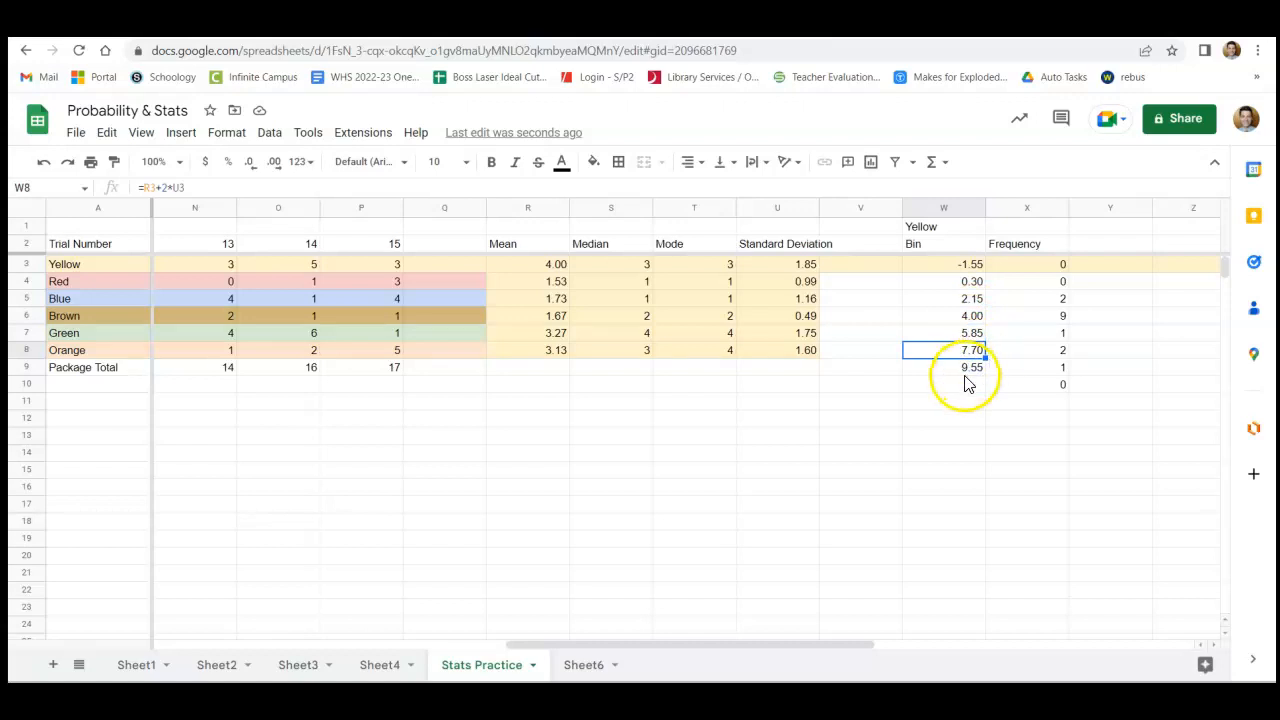
click(966, 369)
drag(1027, 370, 1022, 268)
click(940, 414)
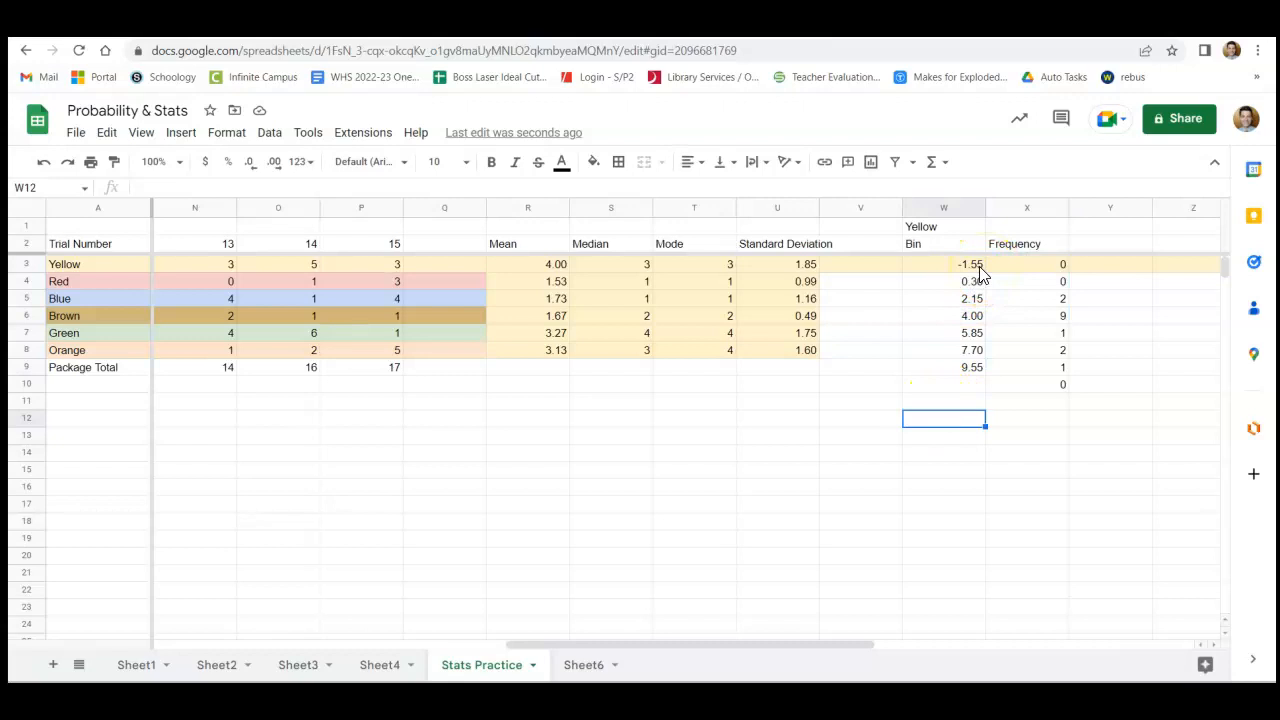
- Insert a column chart from the Yellow bins and frequencies in W3:X9
drag(974, 266, 1050, 369)
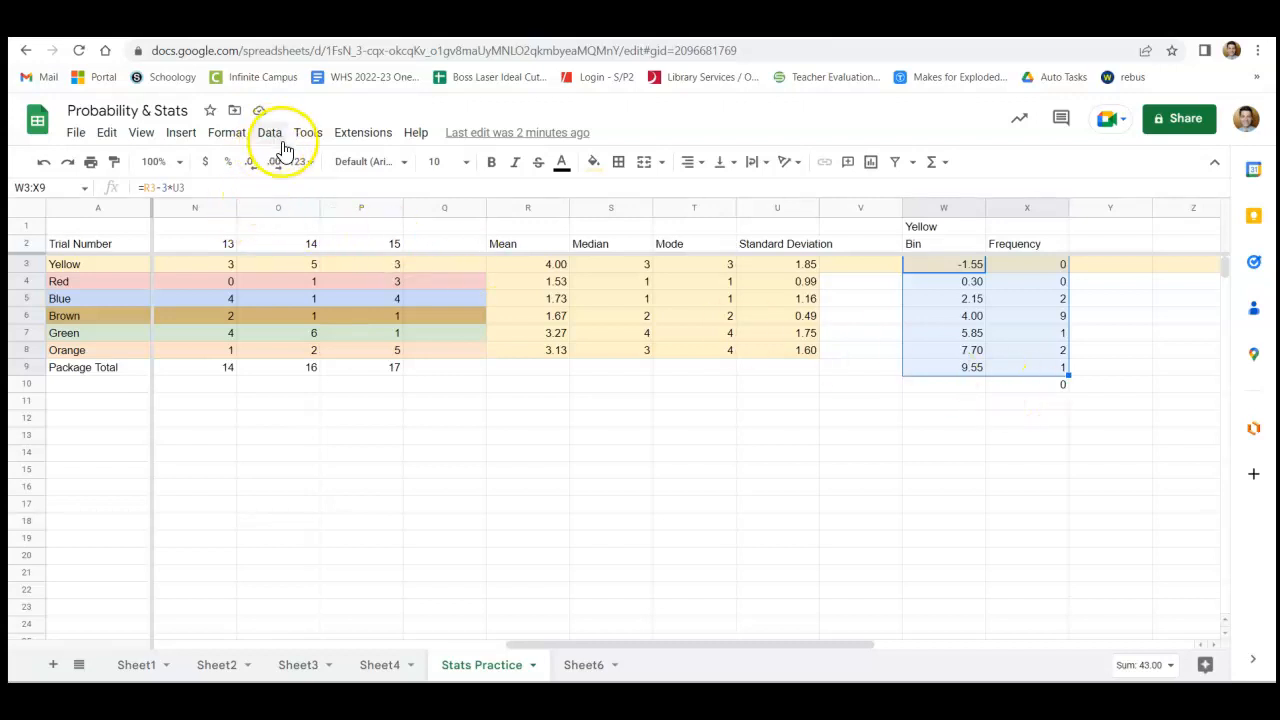
click(180, 140)
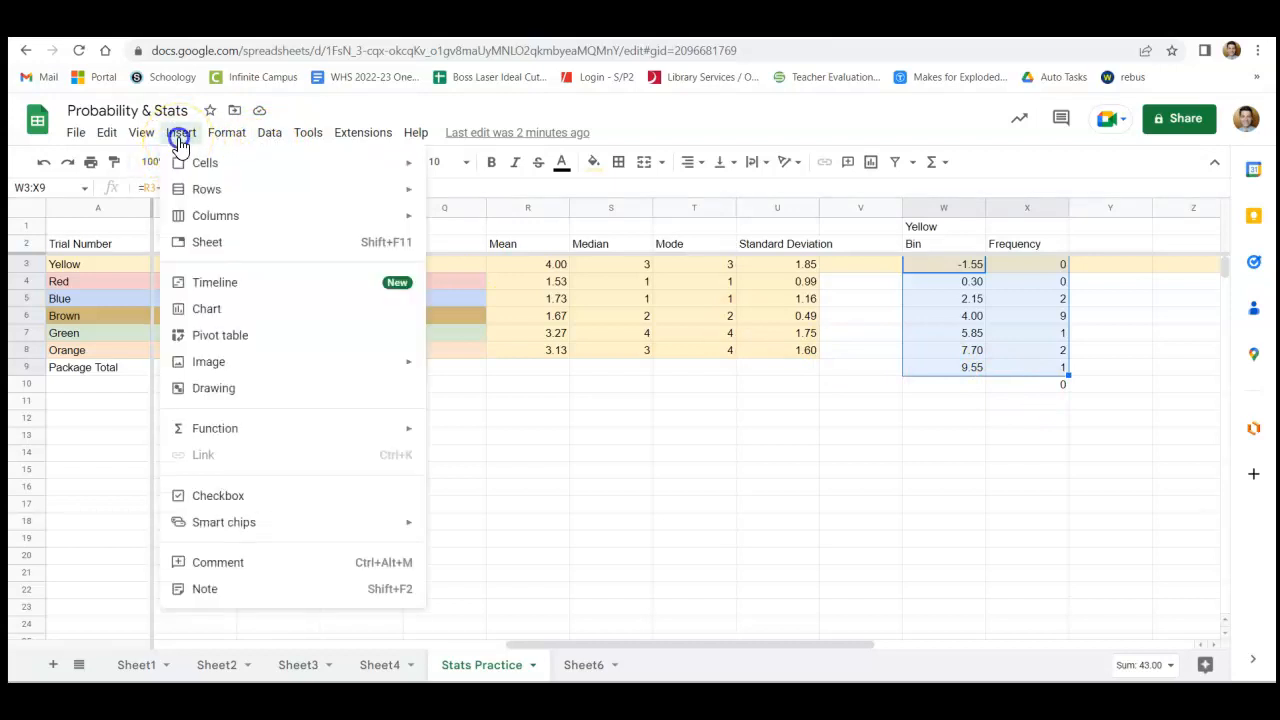
click(258, 309)
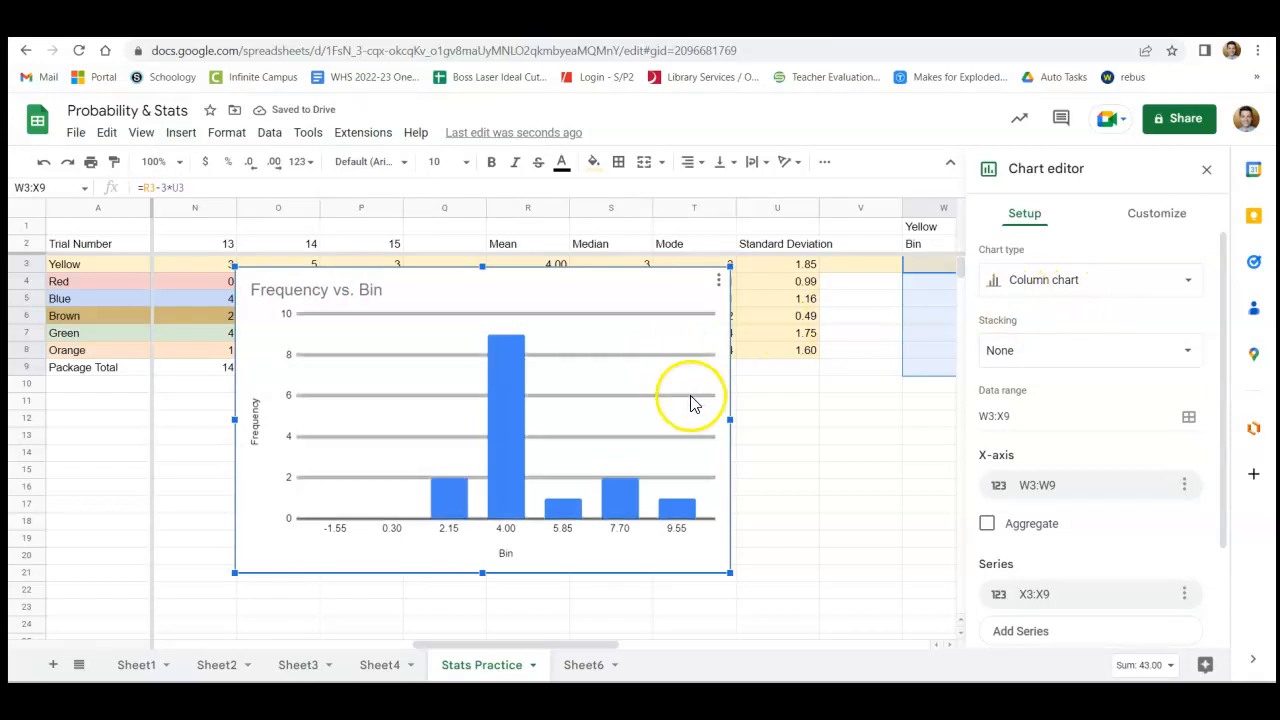
- Place the Frequency vs. Bin chart beside the Histogram of Yellow with their top edges aligned, and close the chart editor
drag(720, 402, 655, 485)
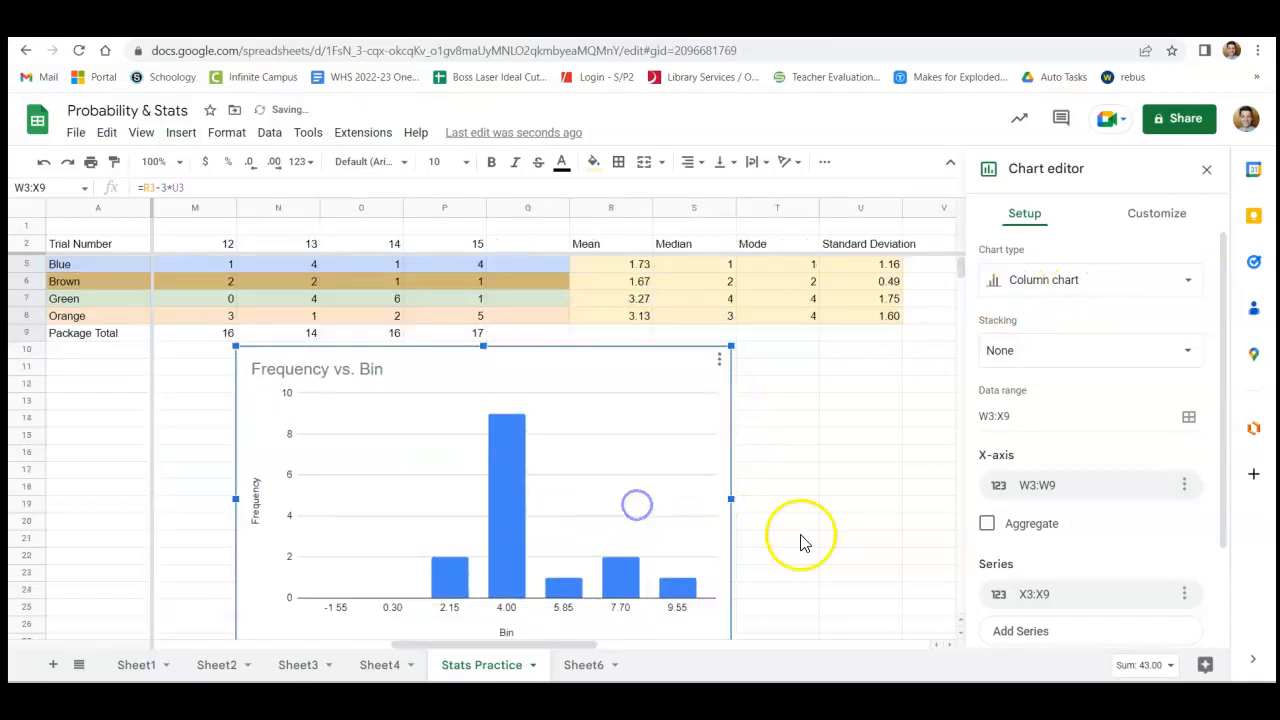
drag(530, 645, 414, 620)
drag(677, 480, 177, 477)
drag(329, 643, 238, 650)
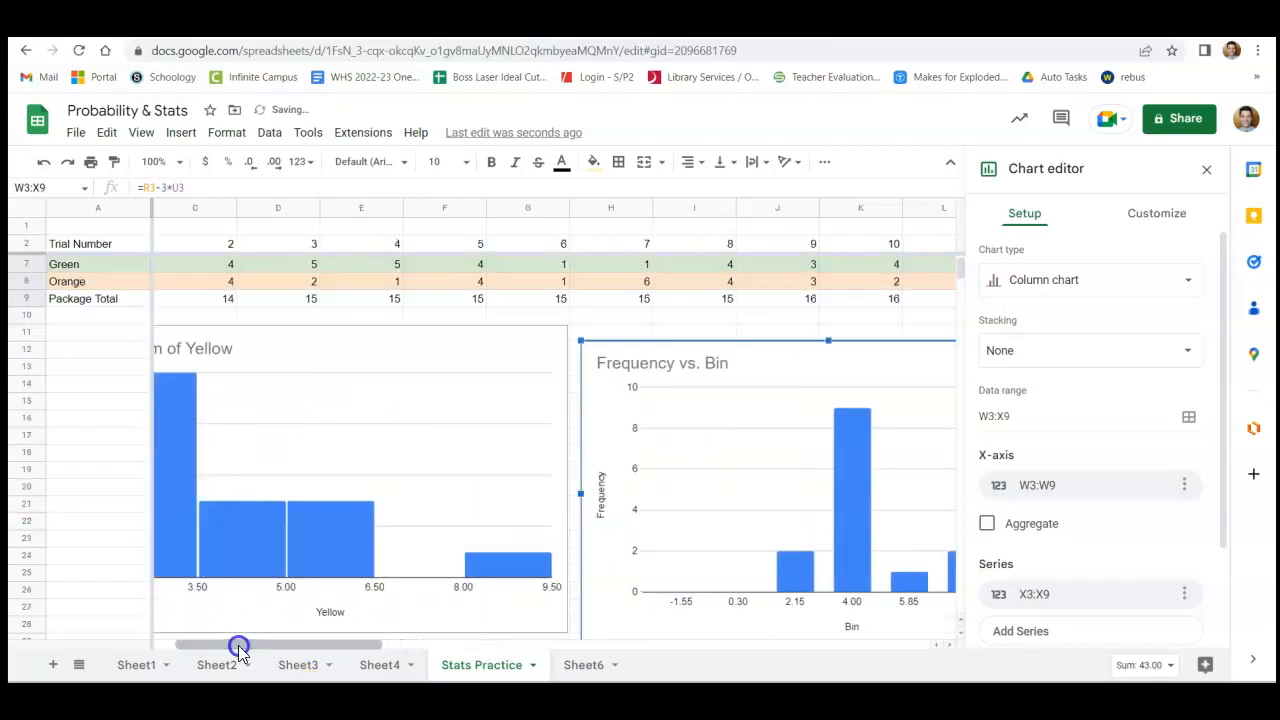
click(1207, 170)
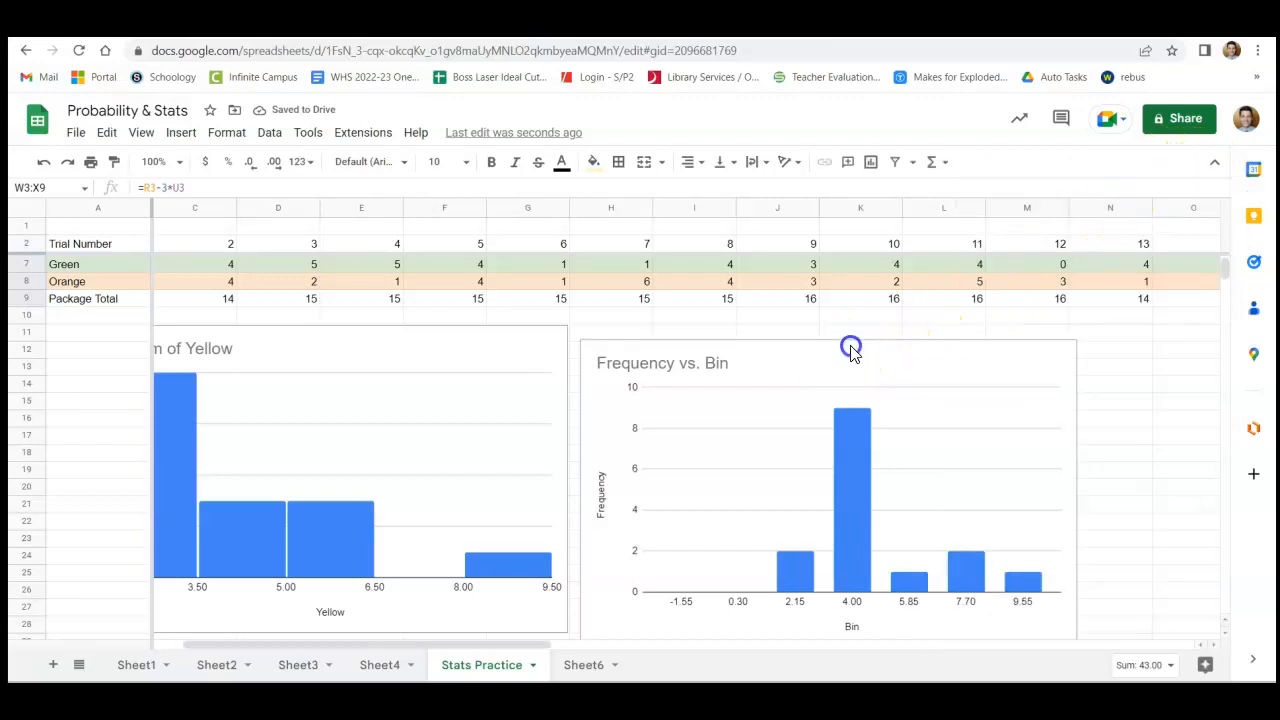
click(643, 356)
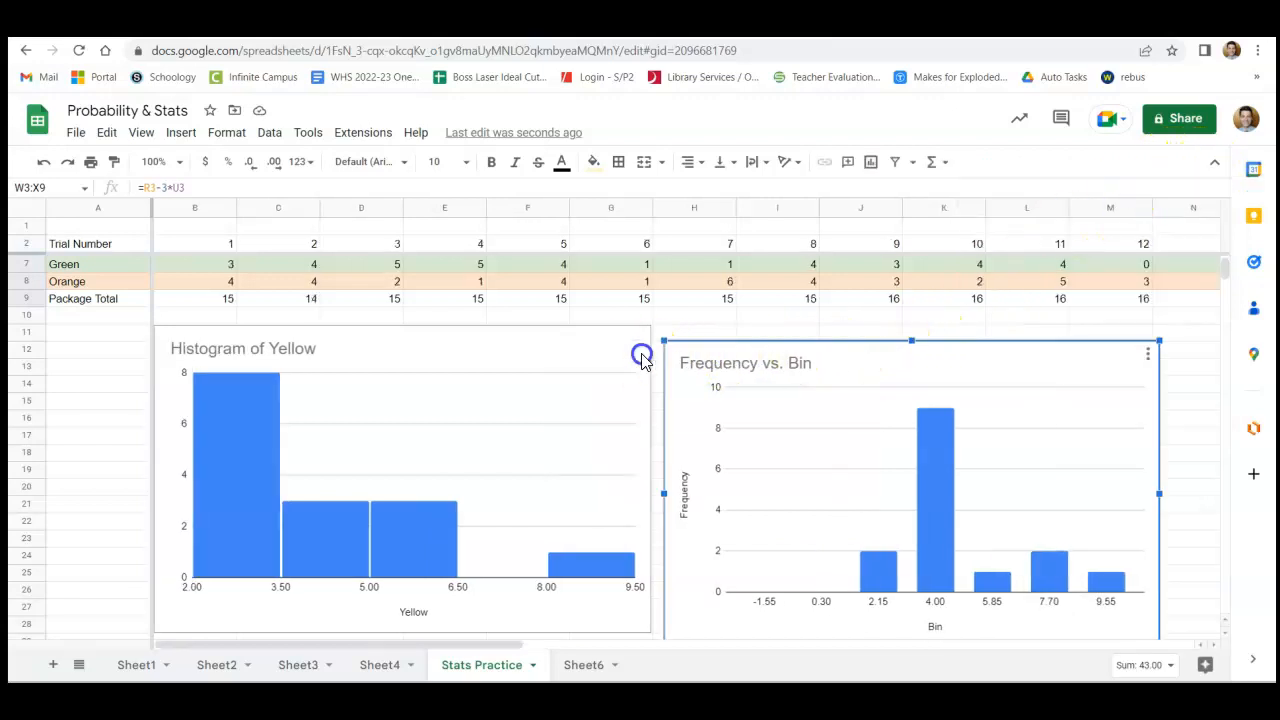
drag(724, 358, 723, 343)
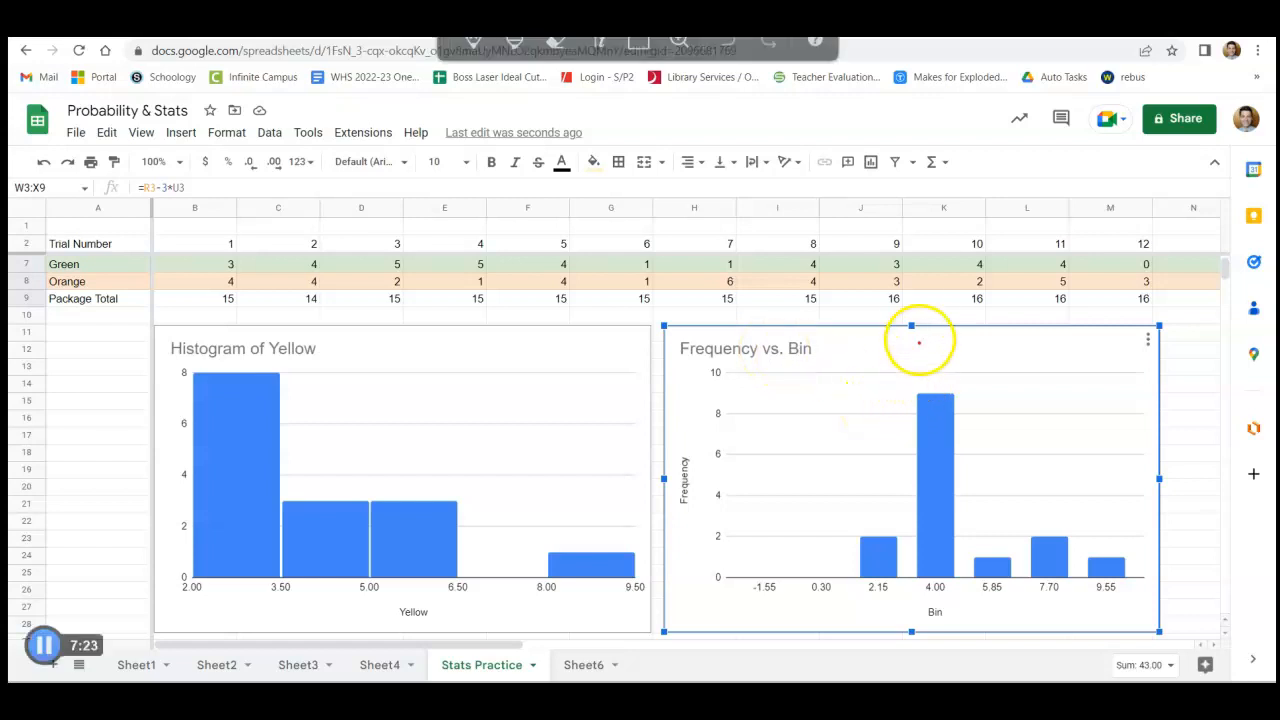
- Draw a red vertical line along the right edge of the 4.00 bar in the Frequency vs. Bin chart
drag(910, 415, 915, 616)
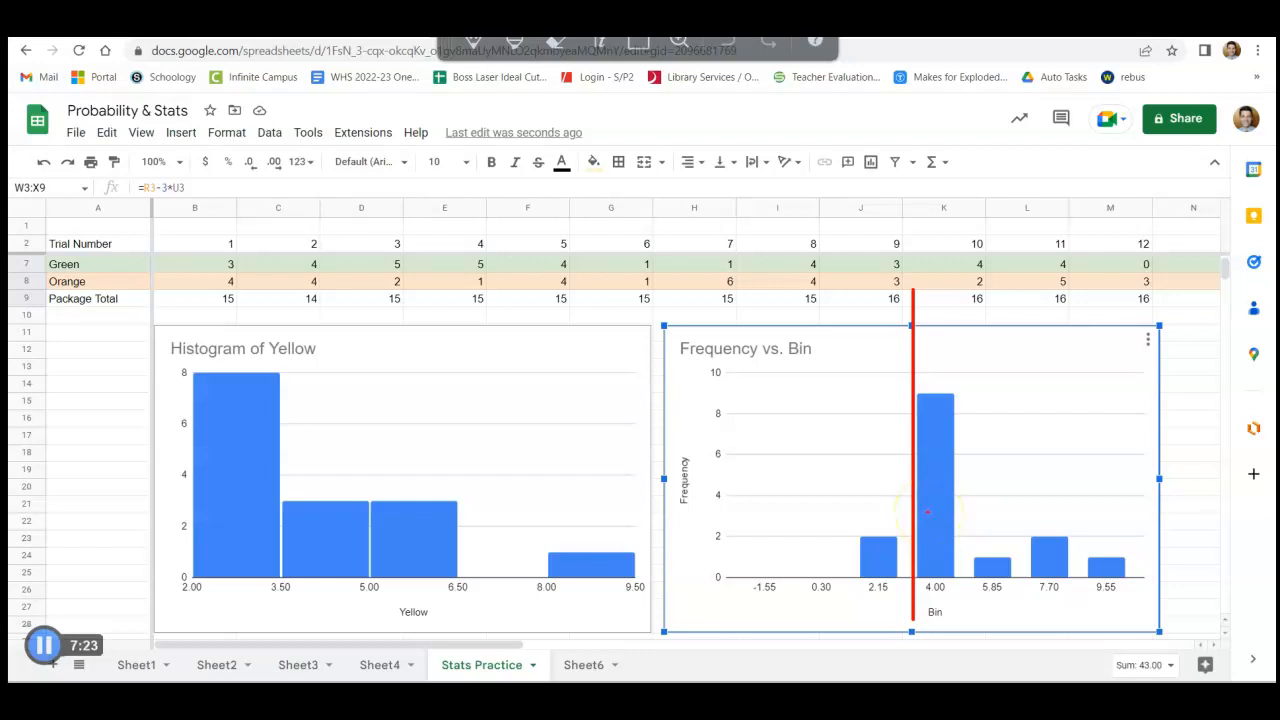
key(Escape)
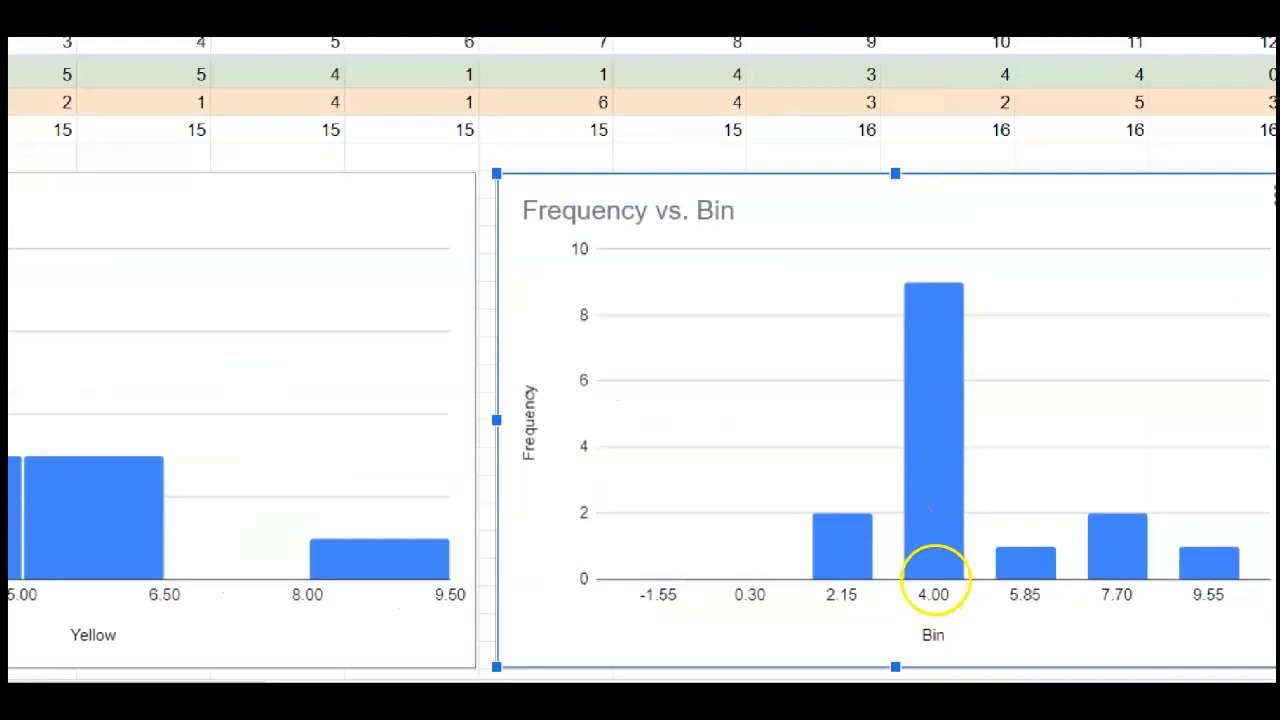
drag(882, 124, 879, 682)
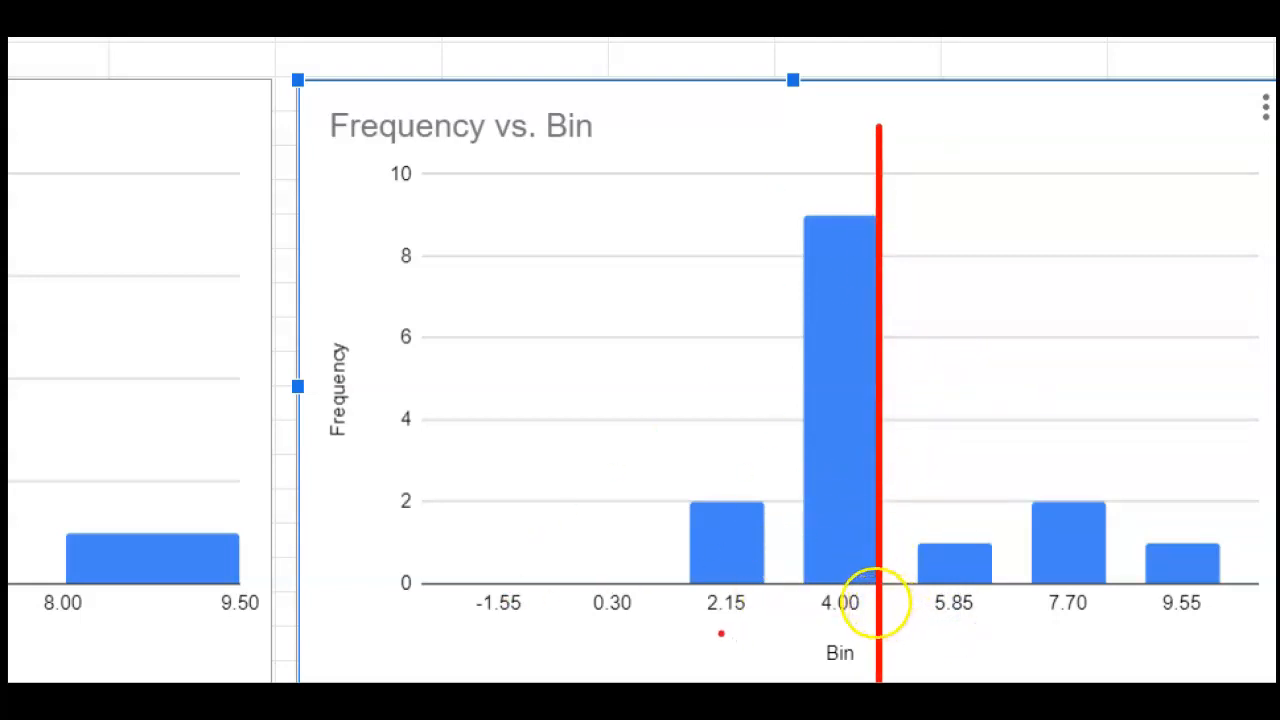
- Sketch a red bell curve over the Frequency vs. Bin chart, peaking above the 4.00 bar
drag(691, 636, 767, 603)
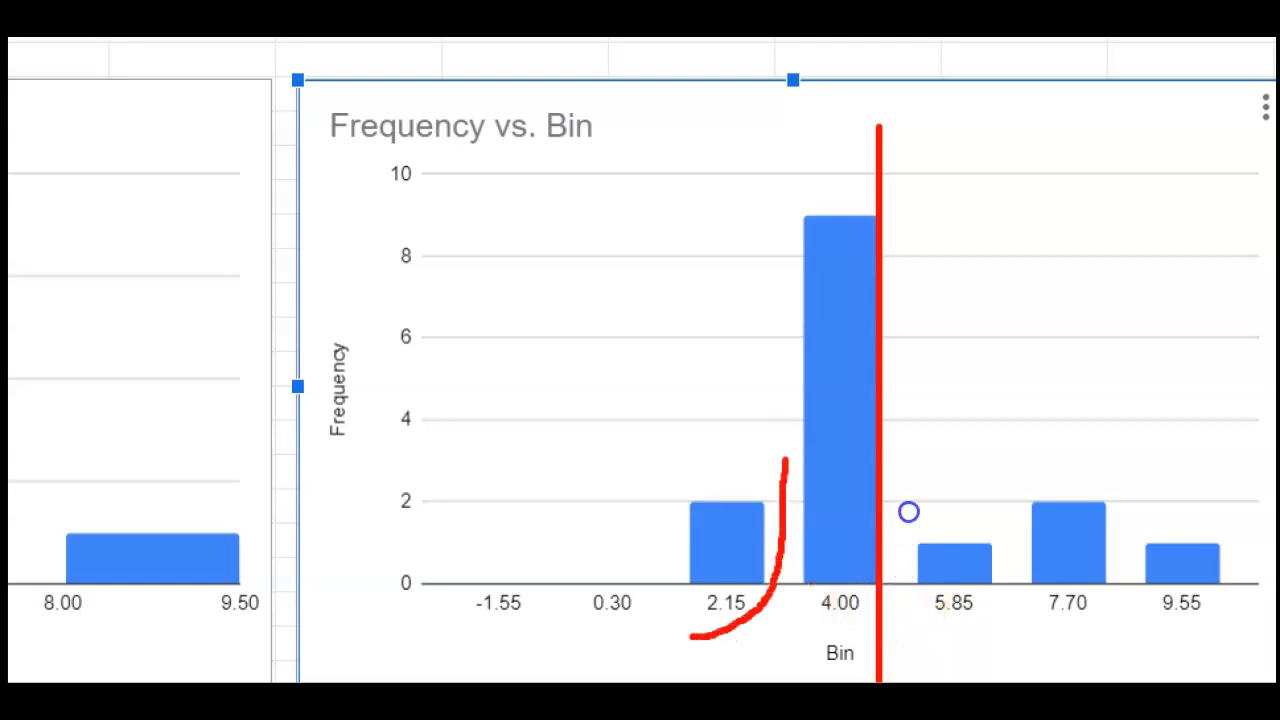
drag(785, 460, 795, 235)
mouse_move(976, 400)
mouse_down()
mouse_move(1008, 489)
mouse_move(1011, 603)
mouse_move(1068, 671)
mouse_up()
- Mark the right edges of the 2.15 and 5.85 bars with short vertical strokes in red and blue
drag(772, 533, 773, 573)
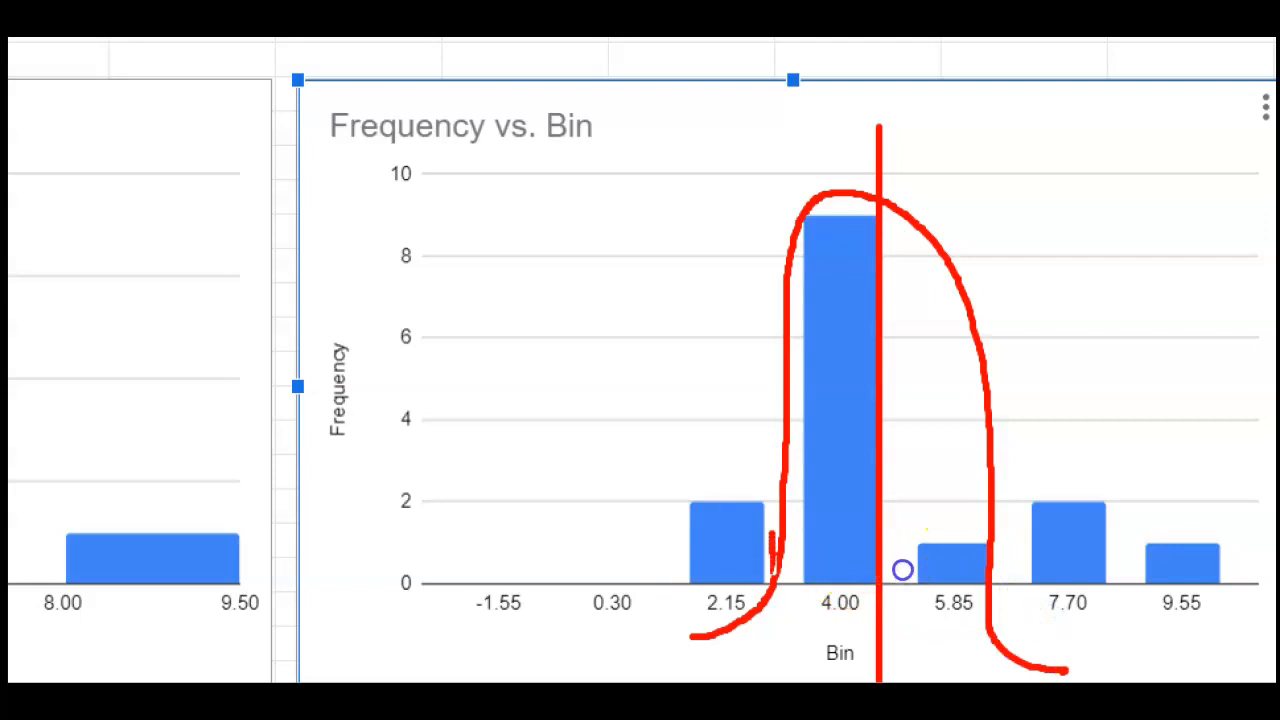
drag(1012, 548, 1012, 568)
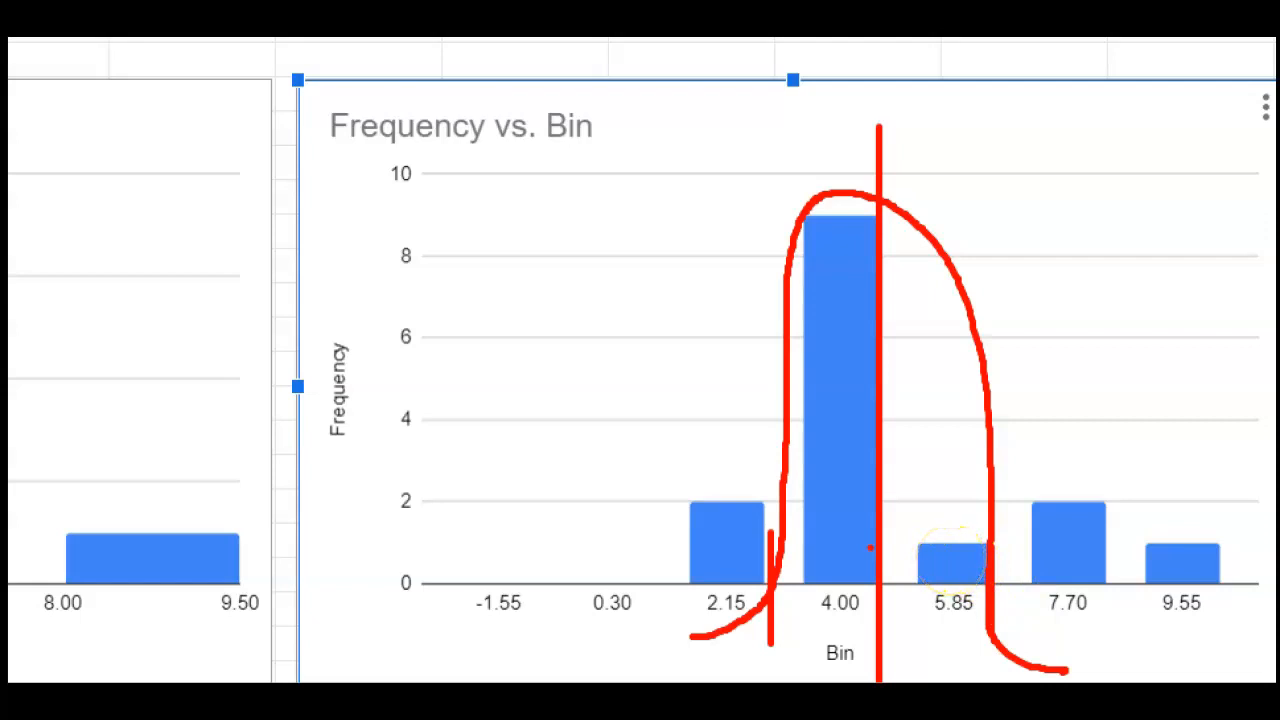
drag(770, 533, 773, 587)
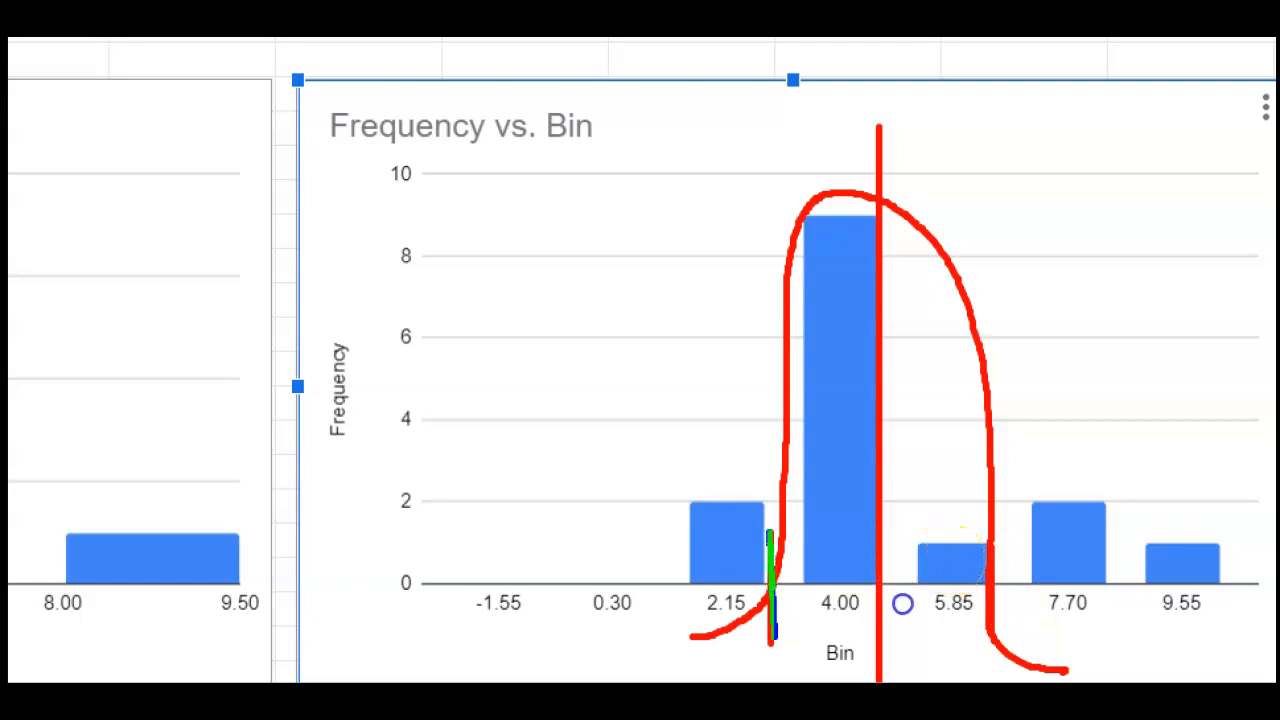
drag(1006, 531, 1012, 587)
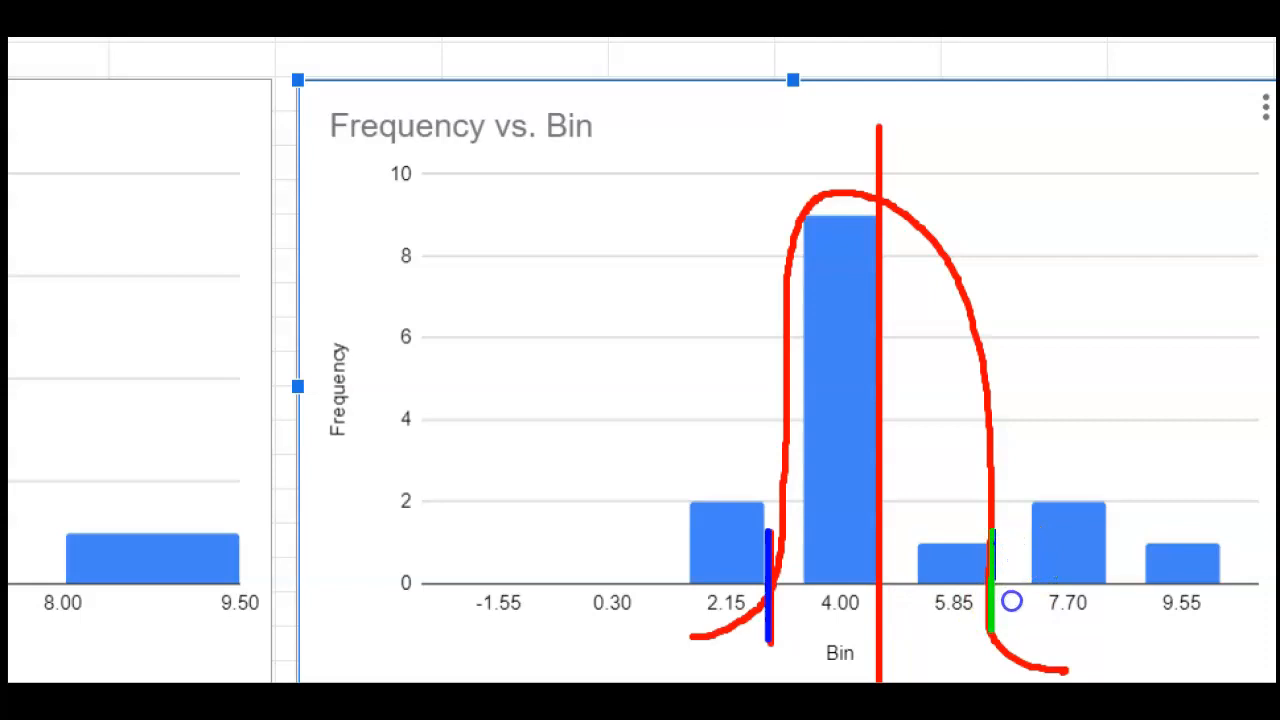
- Draw green vertical lines before the 2.15 bar and after the 7.70 bar, and circle the smaller bars in green
key(g)
mouse_move(677, 518)
mouse_down()
mouse_move(688, 670)
mouse_move(673, 668)
mouse_up()
drag(1110, 530, 1111, 668)
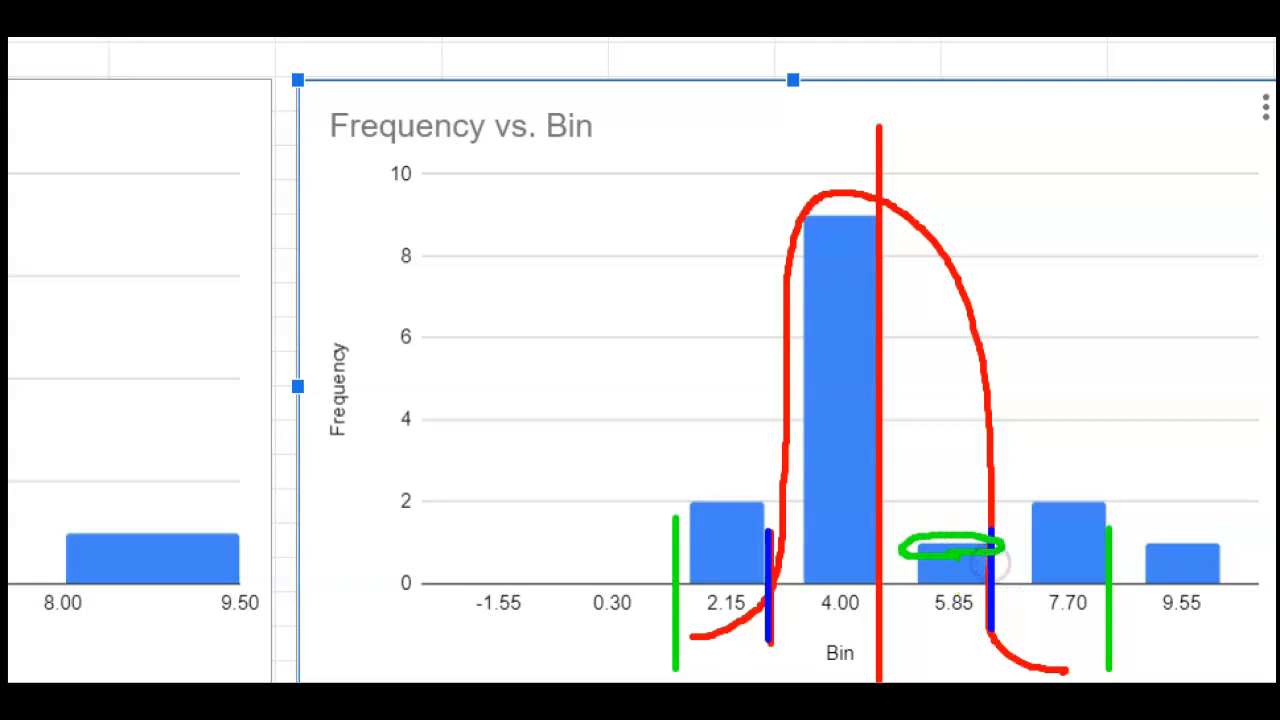
drag(1075, 497, 1088, 573)
drag(689, 531, 730, 562)
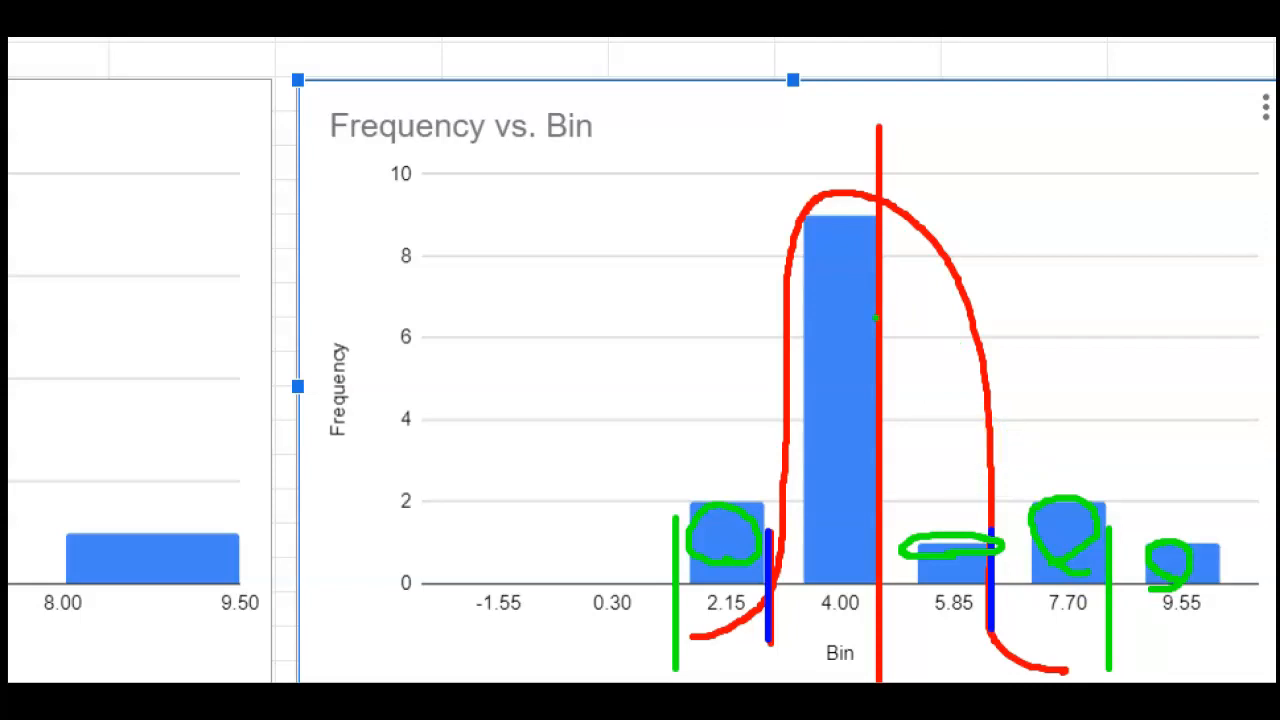
- Label the red vertical line with x̄ and each of the two blue marks with s in green
drag(862, 99, 886, 119)
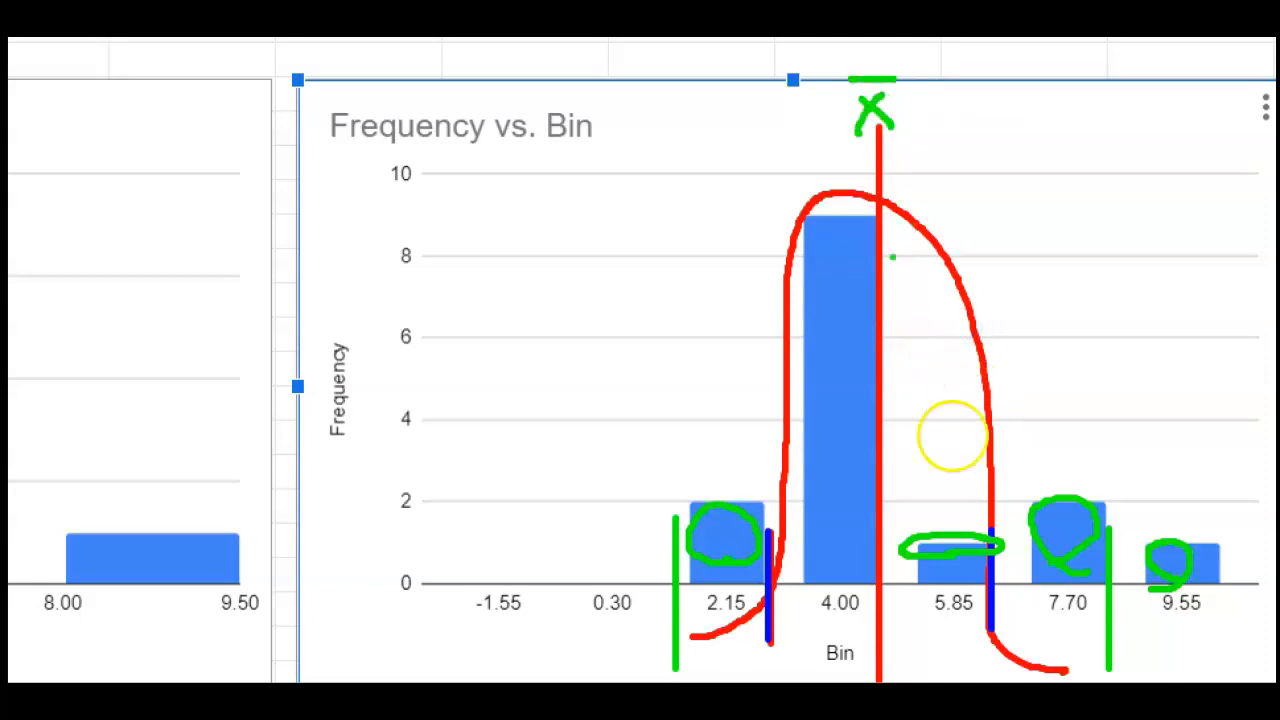
drag(770, 655, 783, 657)
drag(1013, 647, 994, 674)
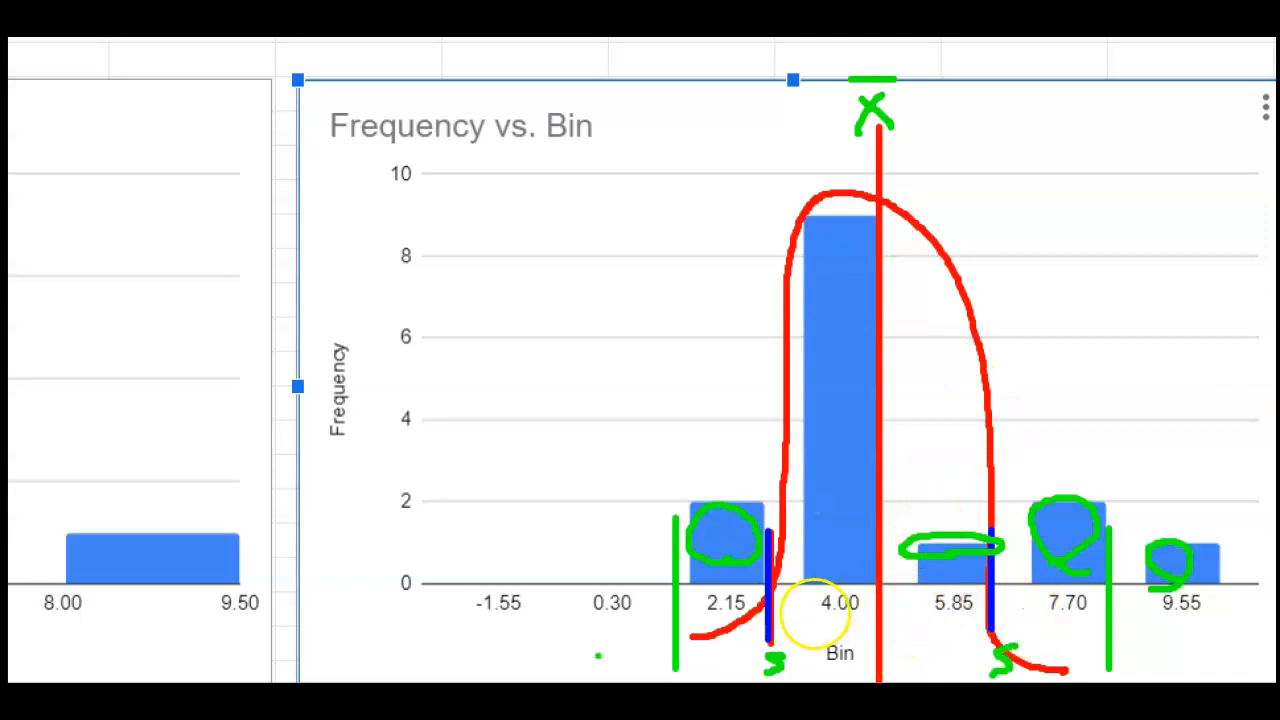
- Label both outer green vertical lines with 2s in green and leave the zoomed annotation view
drag(636, 648, 676, 682)
drag(1090, 652, 1096, 650)
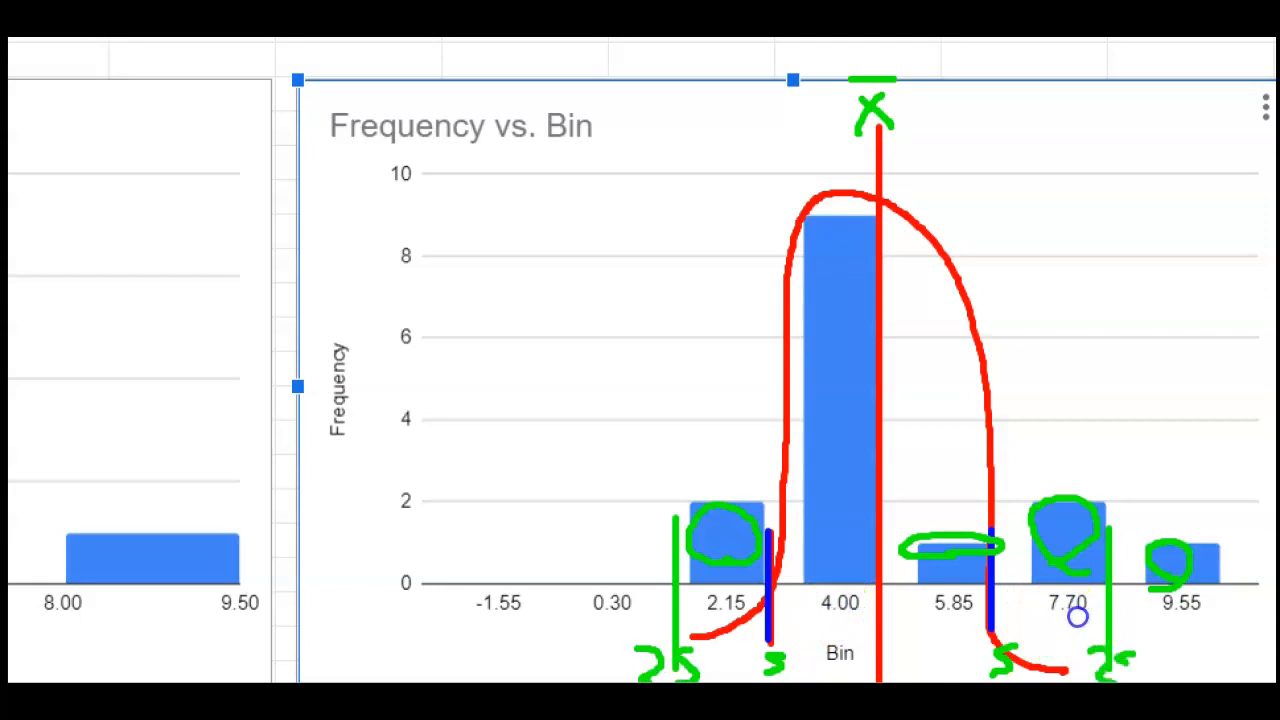
key(Escape)
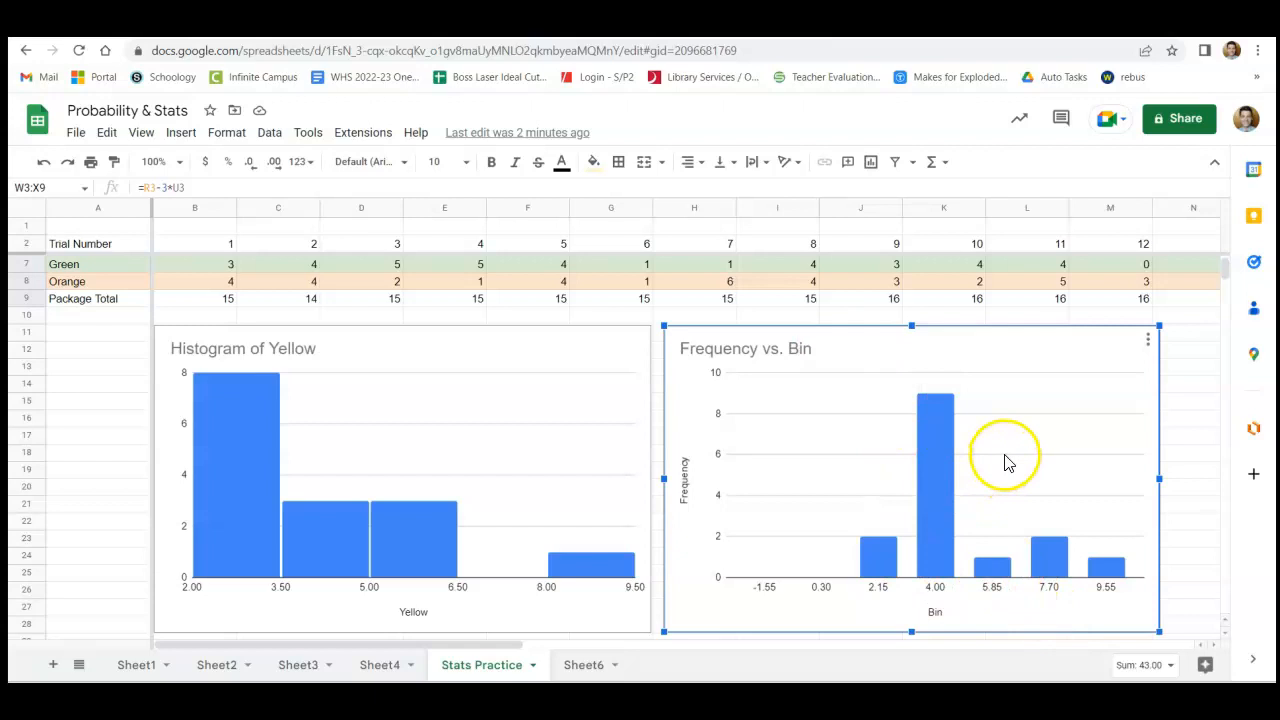
click(486, 600)
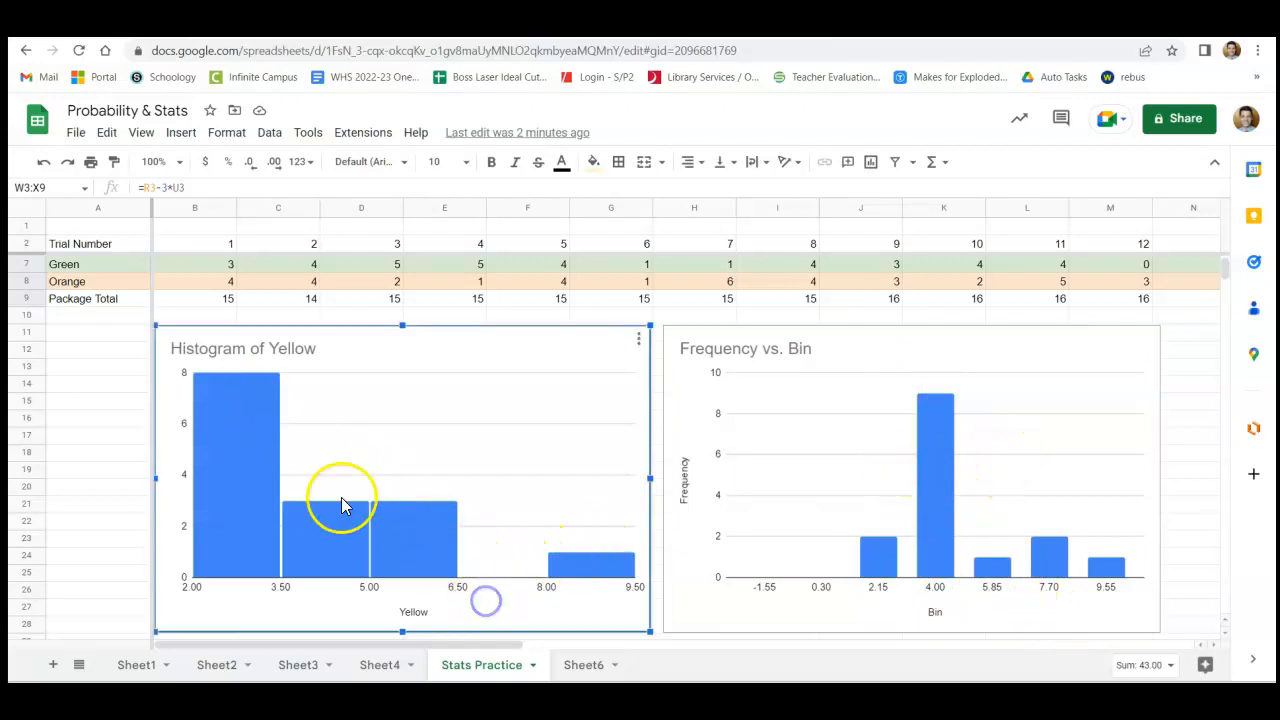
mouse_move(265, 428)
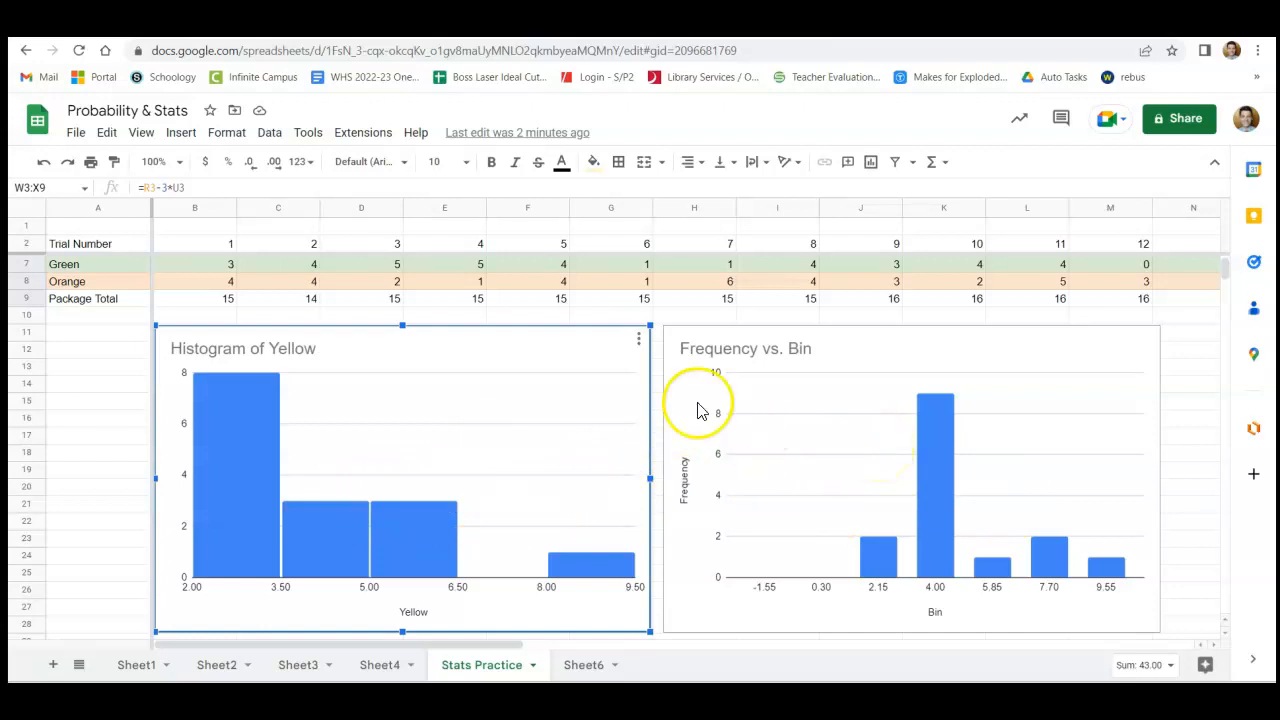
- Open the Frequency vs. Bin chart for editing
click(846, 347)
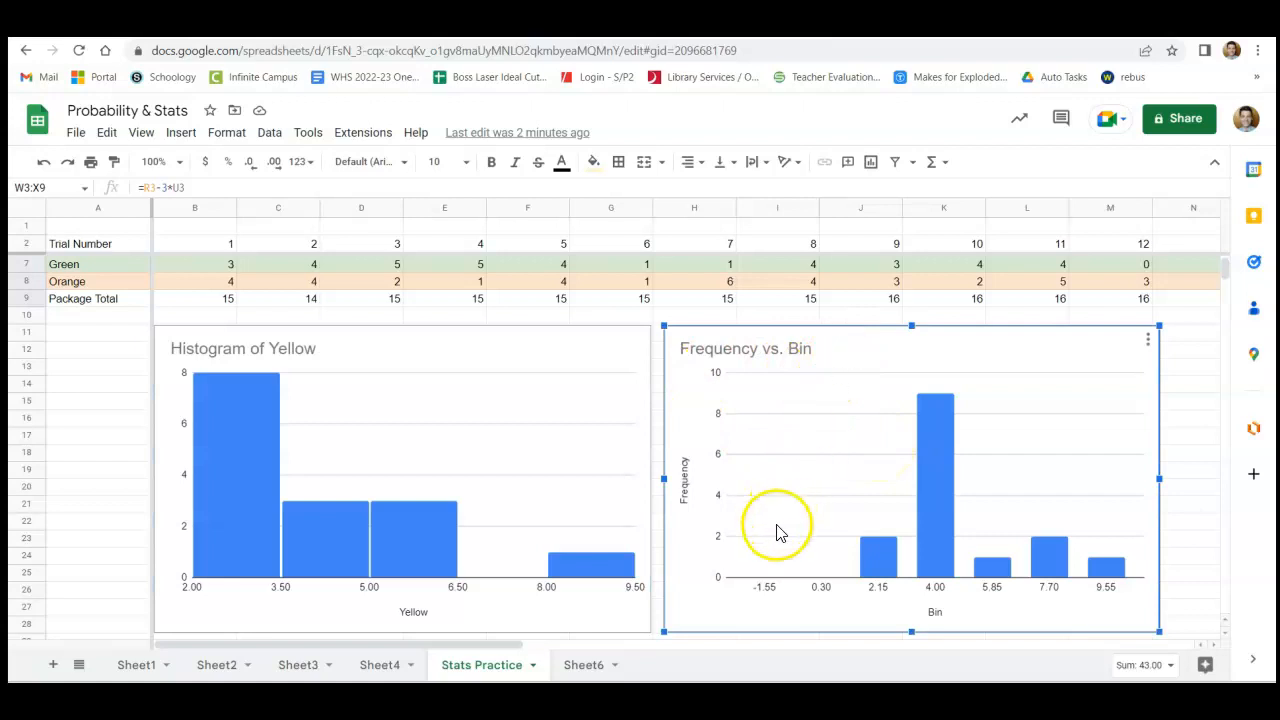
drag(470, 644, 589, 634)
mouse_move(620, 515)
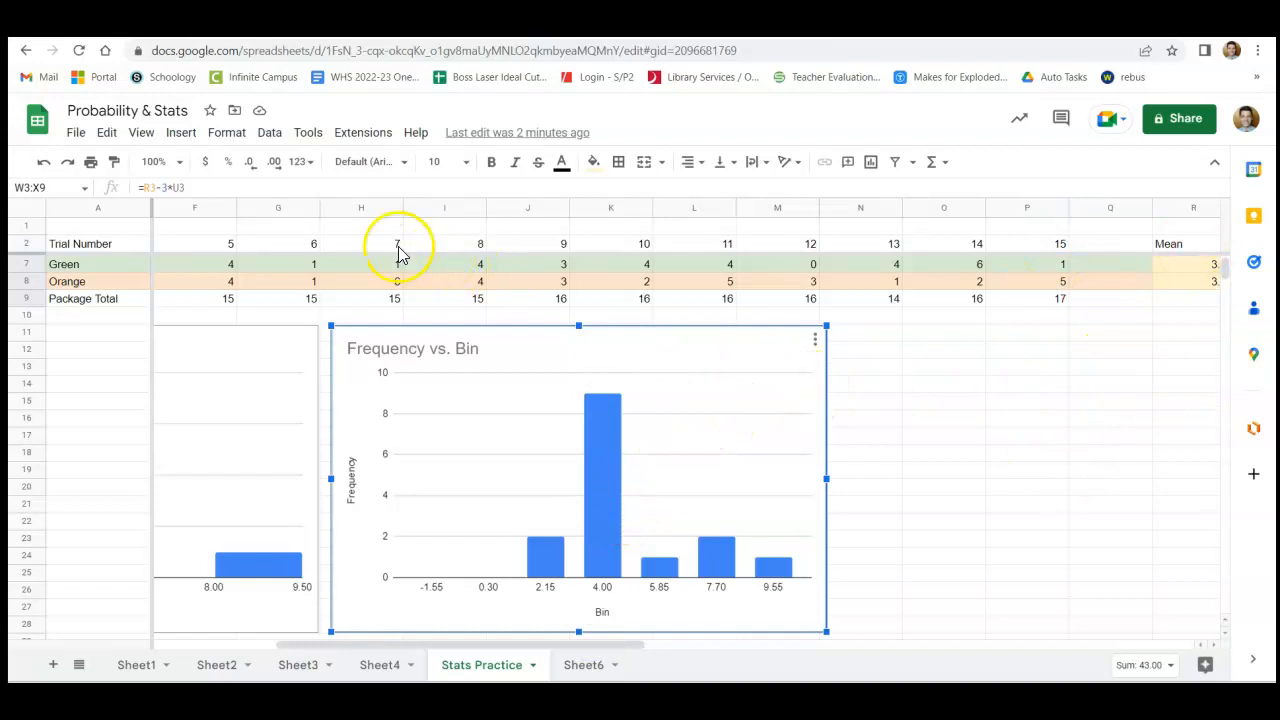
double_click(486, 372)
click(520, 366)
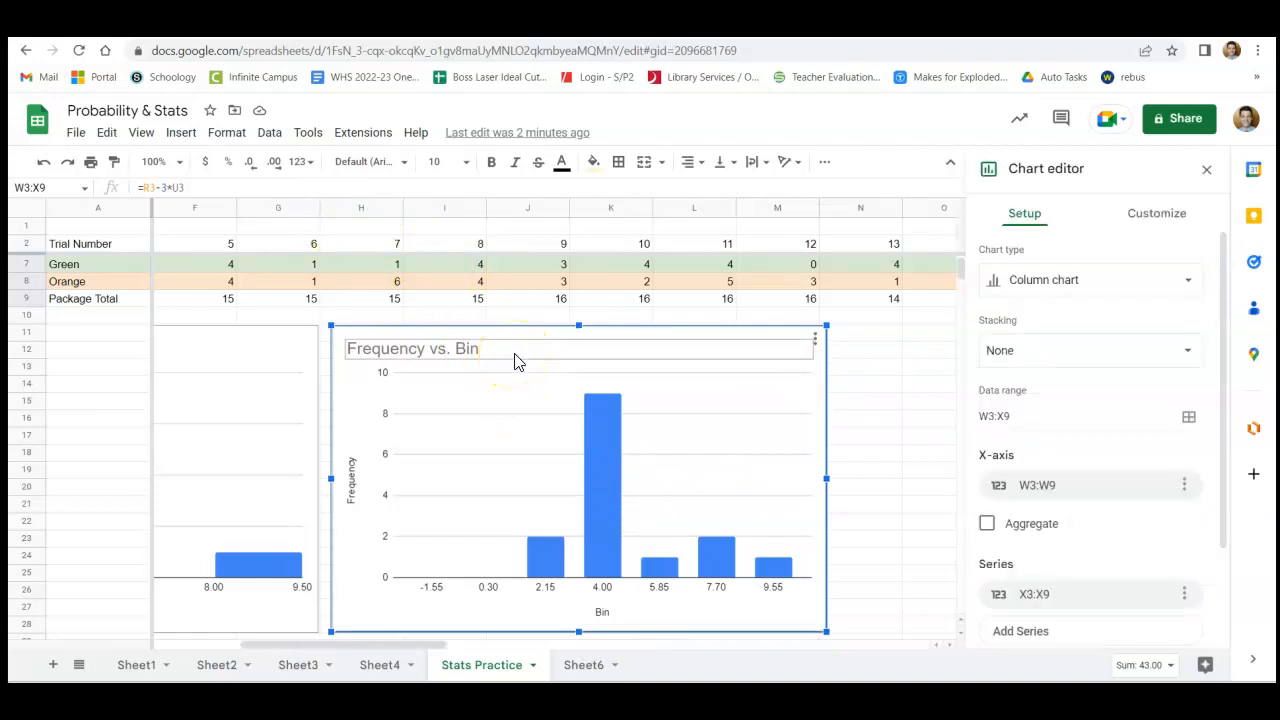
click(566, 357)
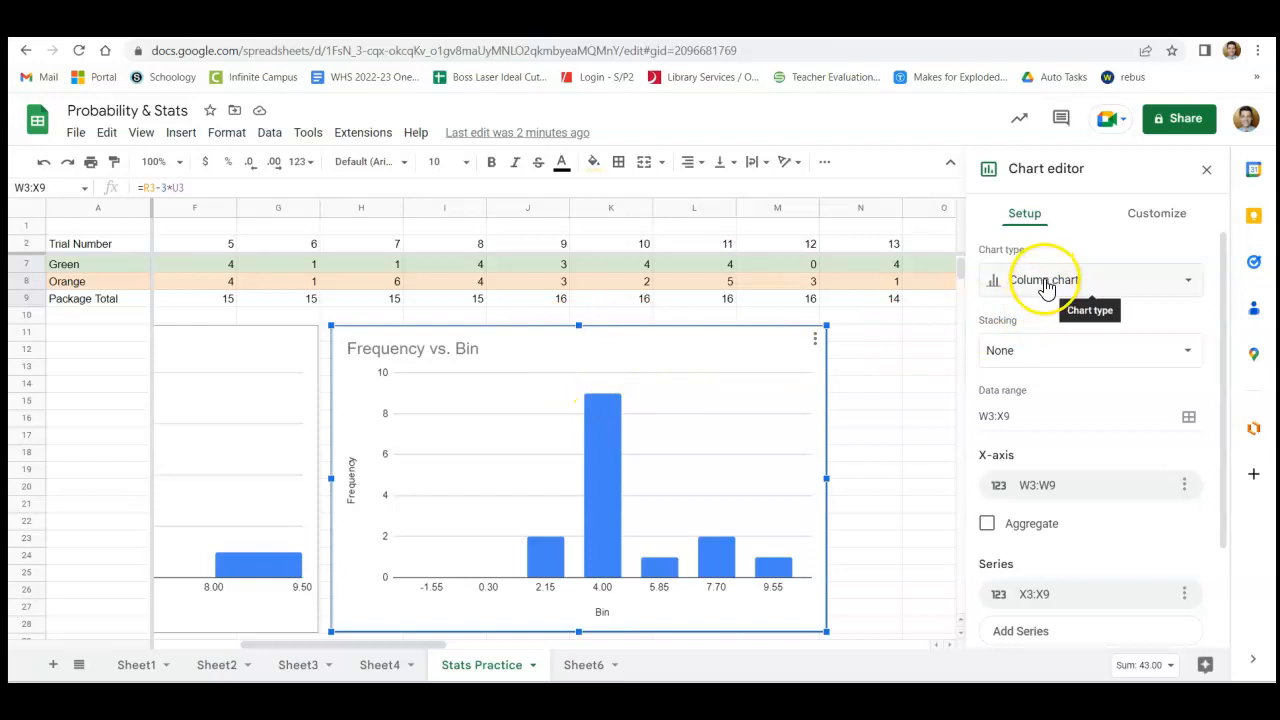
- Set the title of the Frequency vs. Bin chart to "Frequency of Yellow M&Ms"
click(1129, 222)
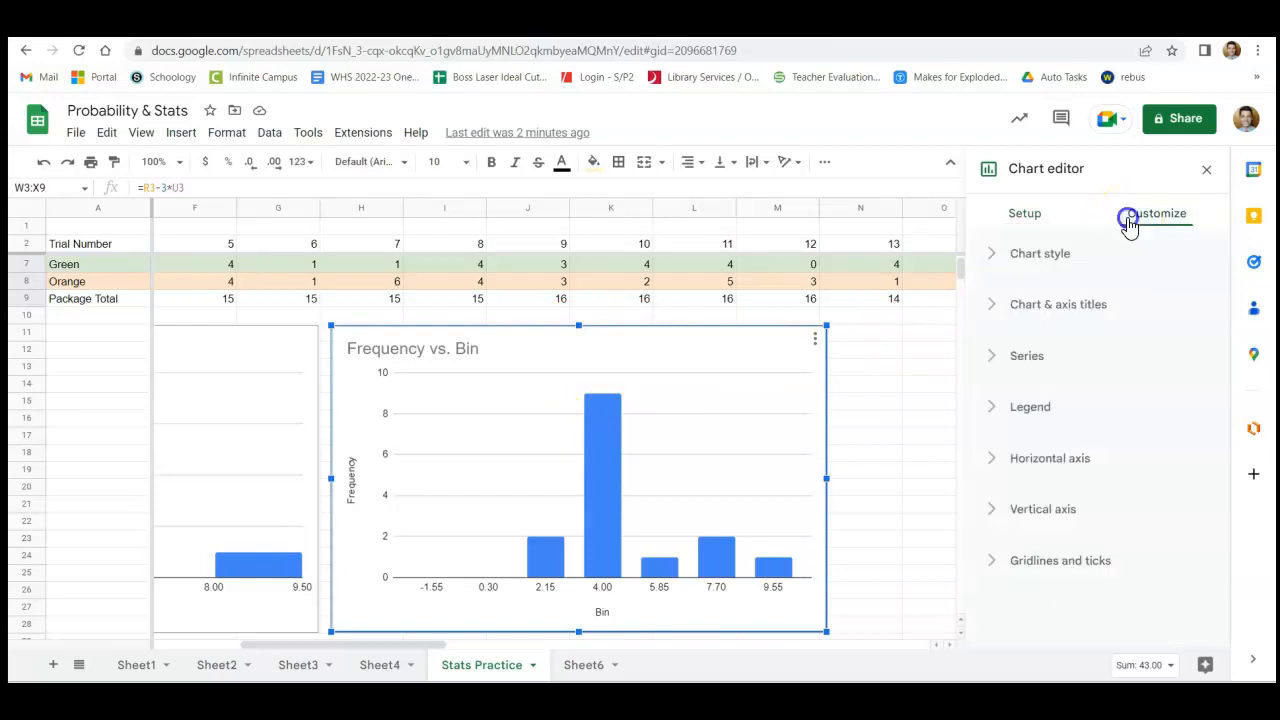
click(1040, 311)
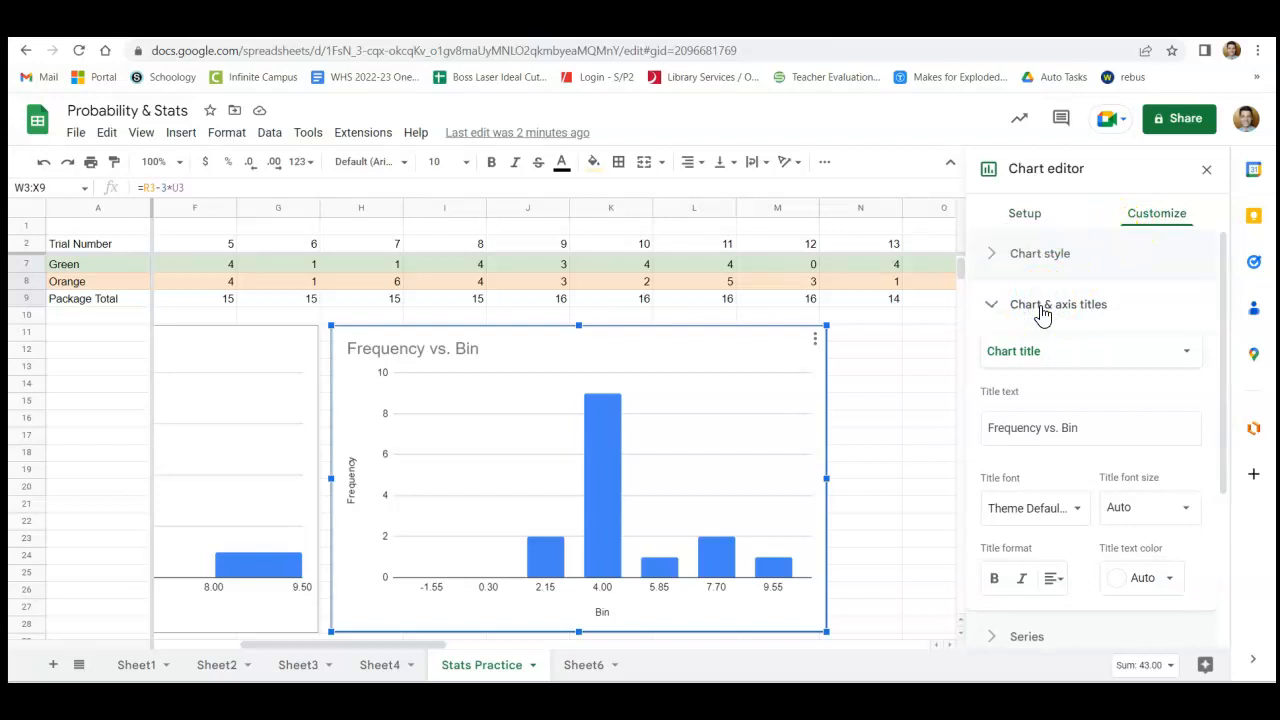
click(1092, 422)
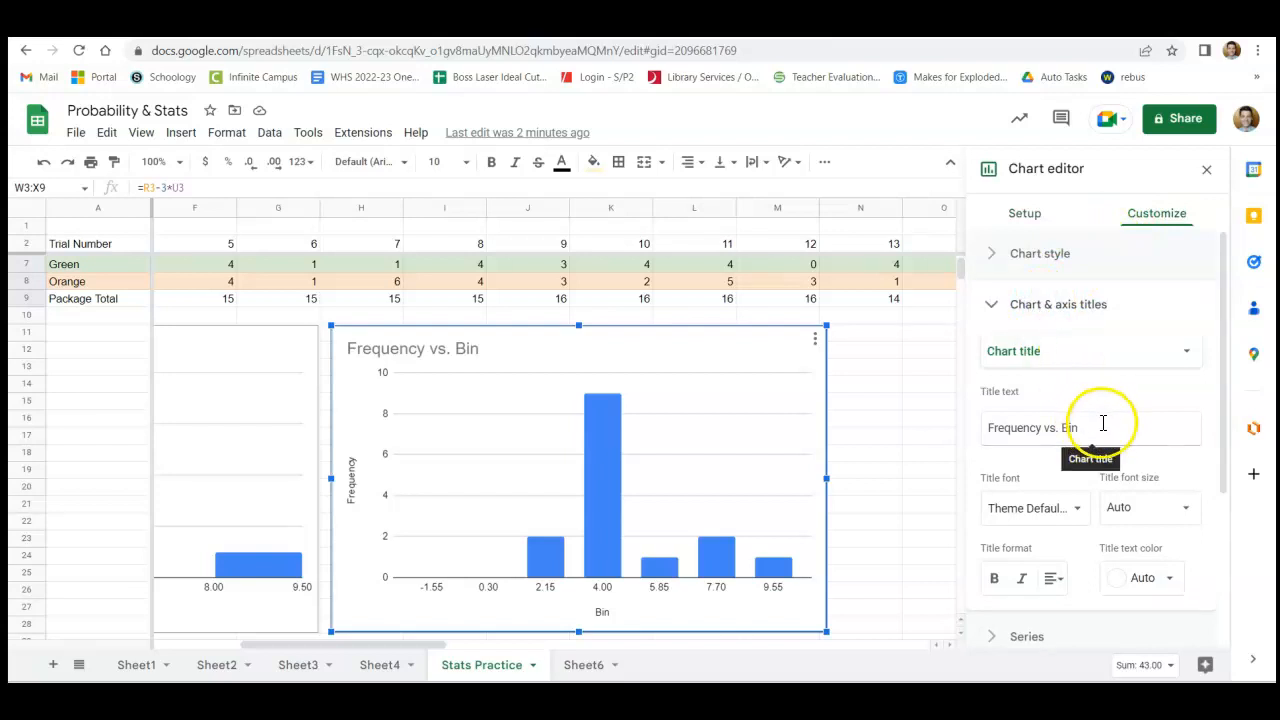
drag(1100, 423, 926, 415)
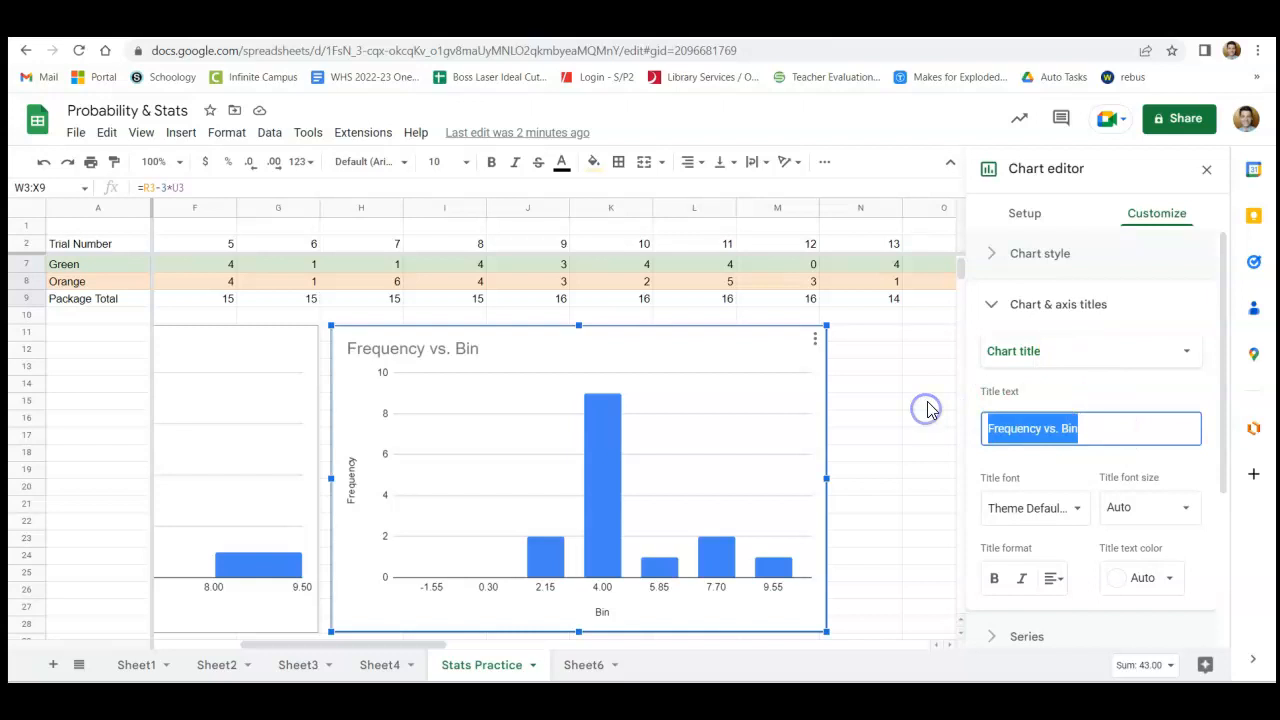
text(Freq)
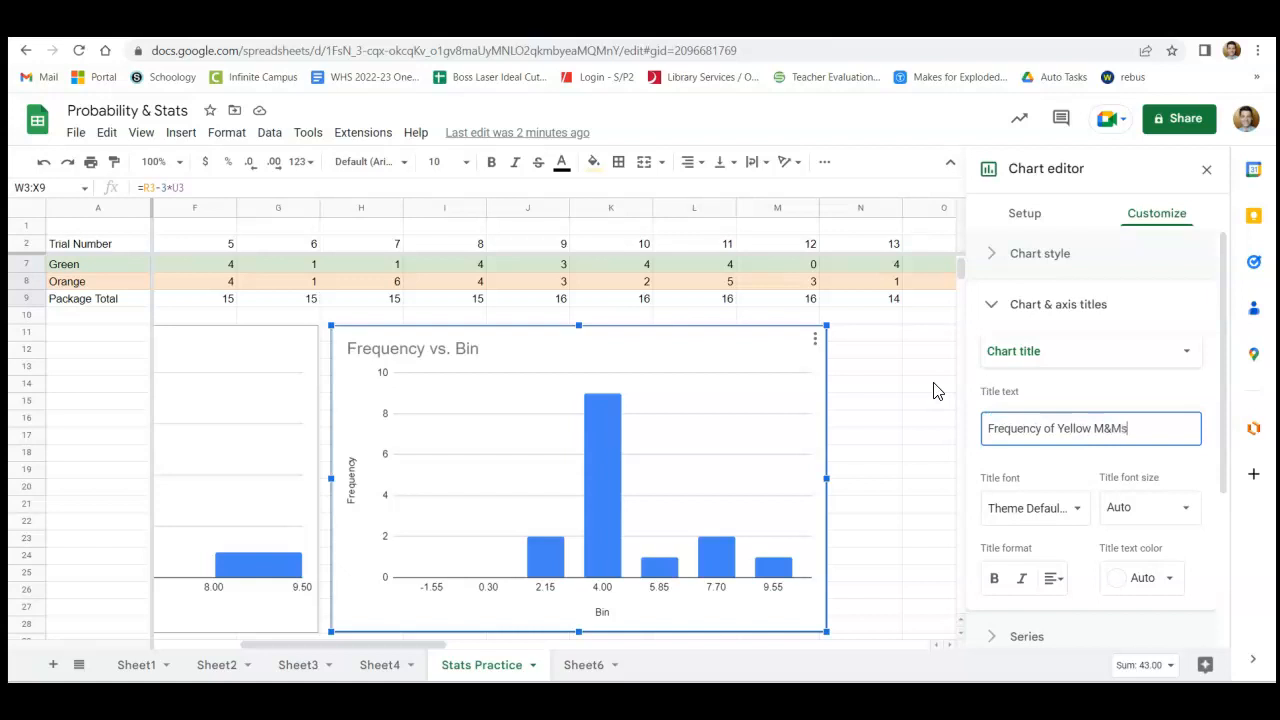
click(1210, 436)
scroll(1171, 448, down, 1)
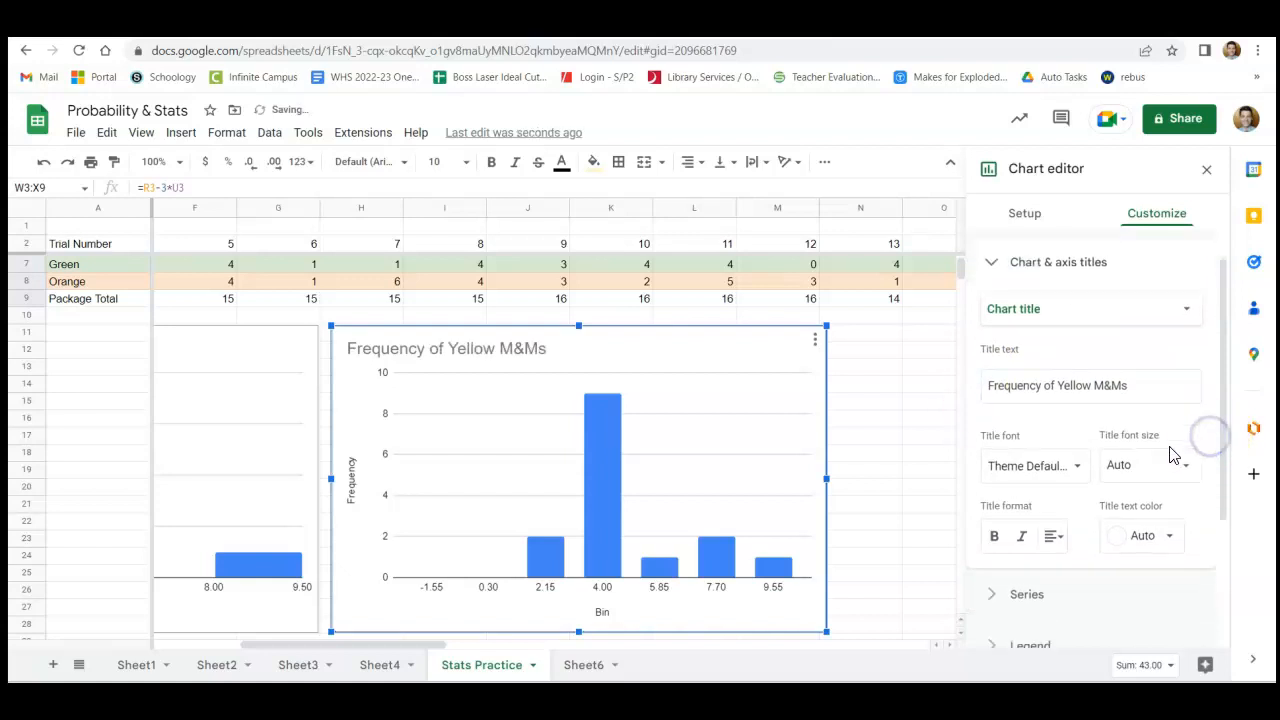
- Set the chart's horizontal axis title to "Count of Yellow M&Ms"
scroll(1060, 440, up, 1)
click(1077, 356)
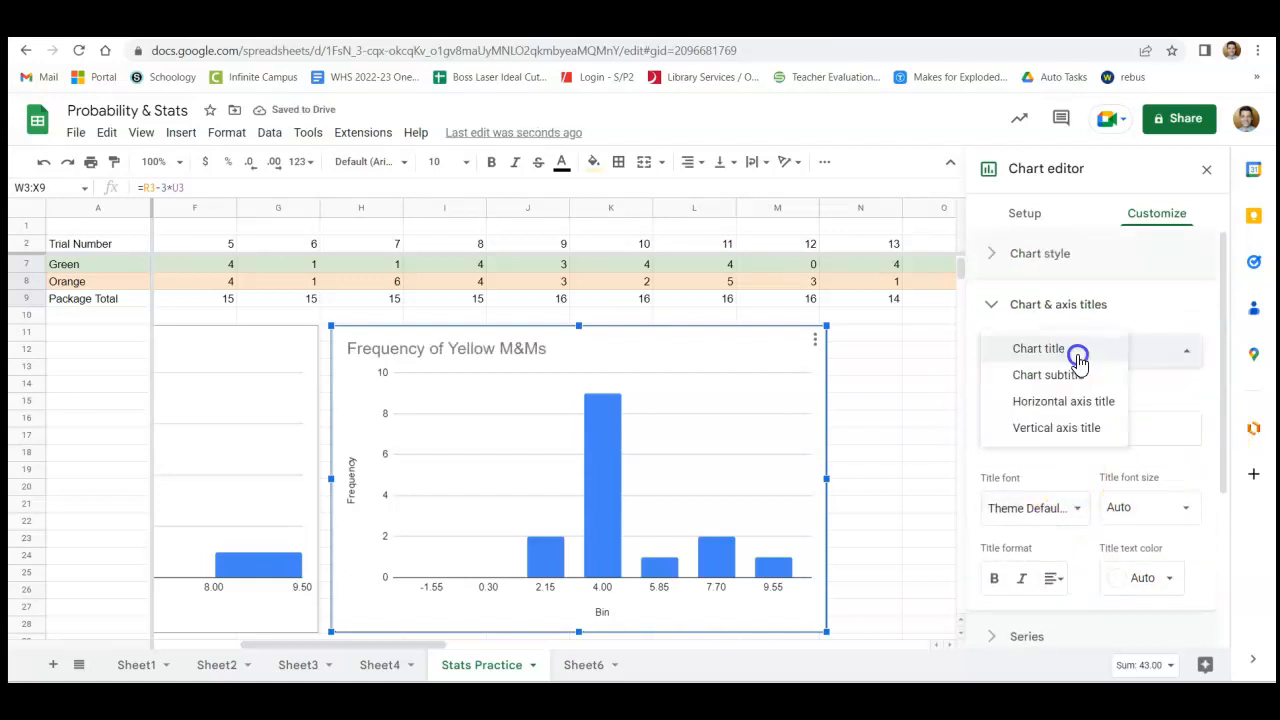
click(1076, 402)
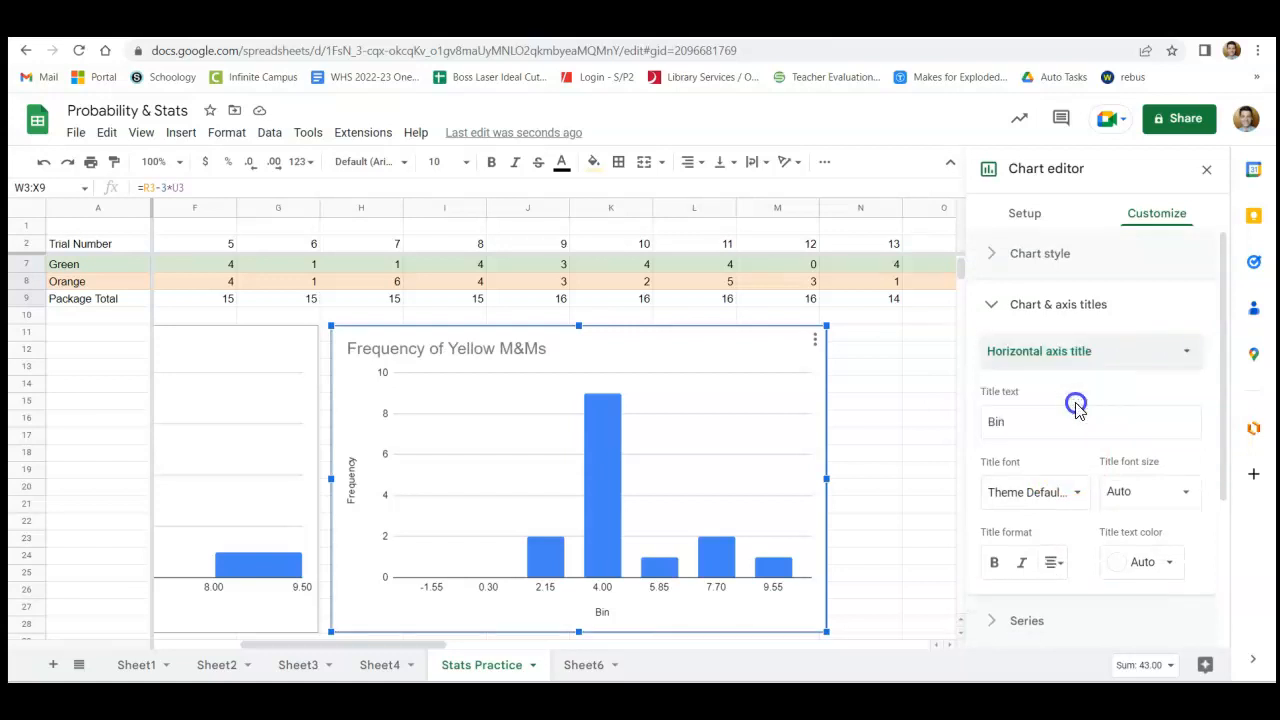
drag(1005, 422, 957, 423)
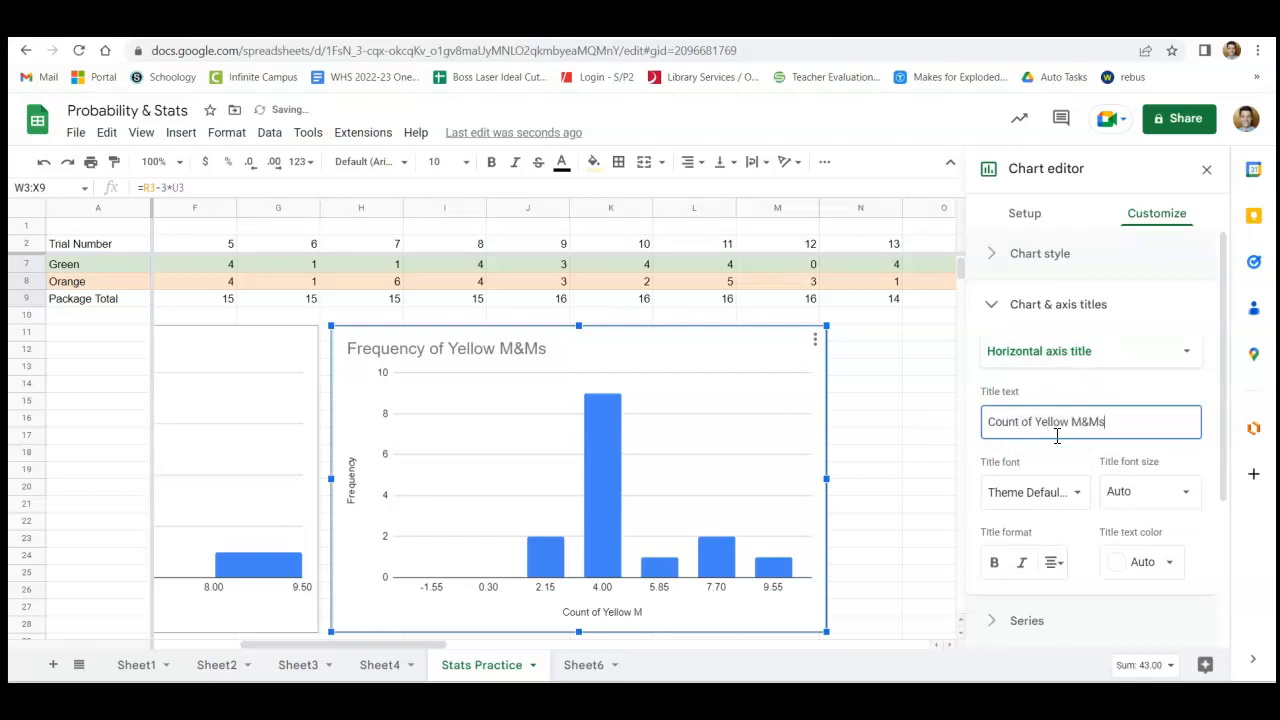
click(1205, 422)
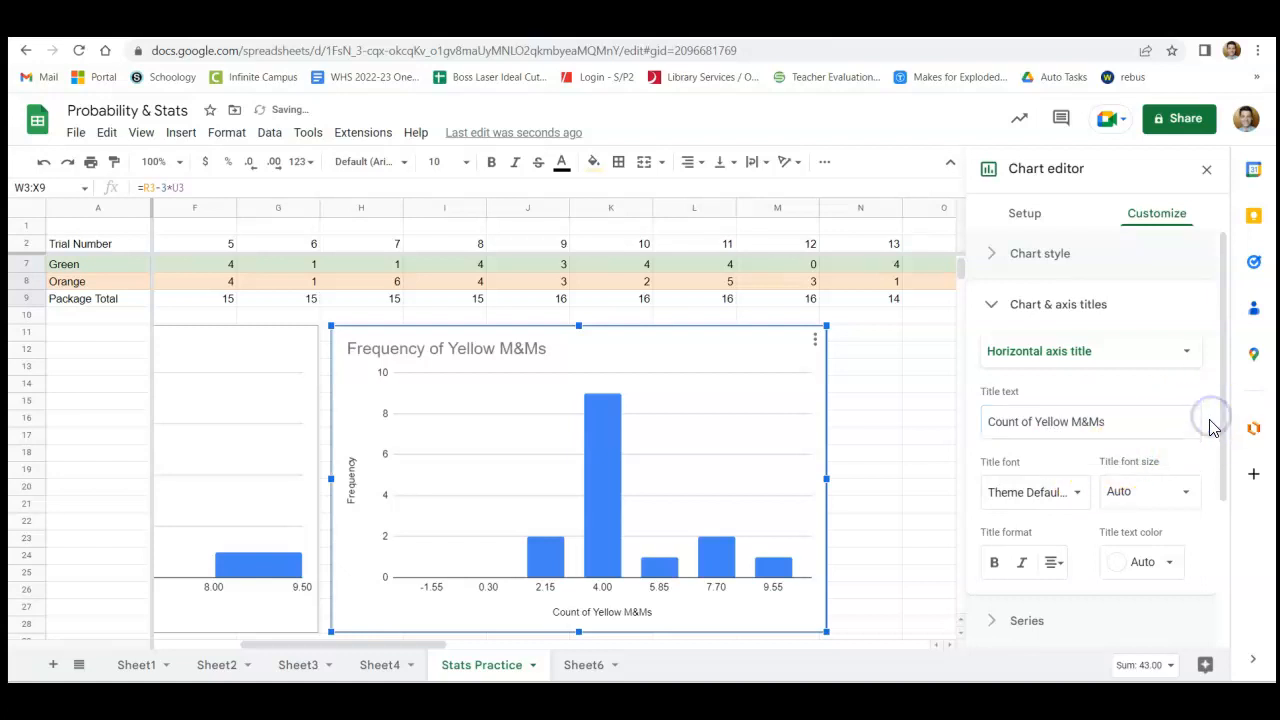